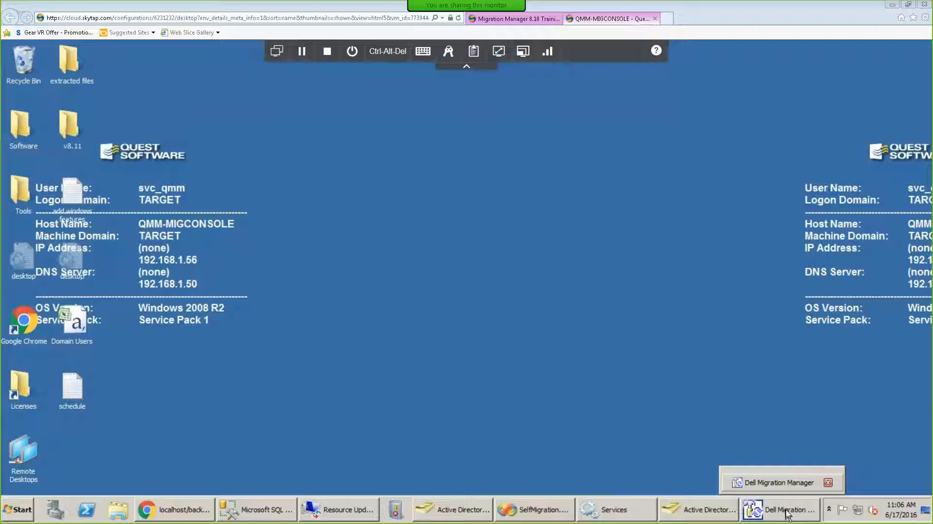
# Open Properties of the SOURCE to TARGET Synchronization job, showing agent computer QMM-TRGHOST.
pyautogui.click(788, 514)
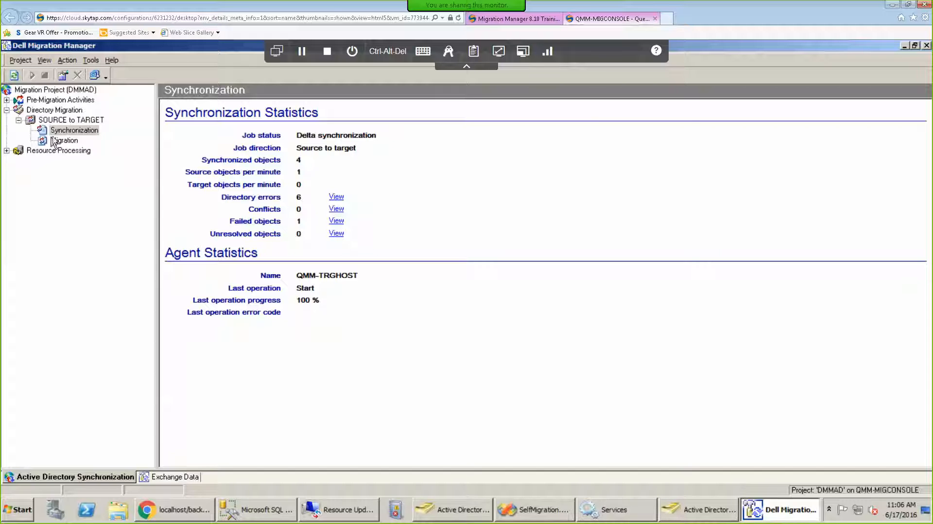
pyautogui.rightClick(73, 132)
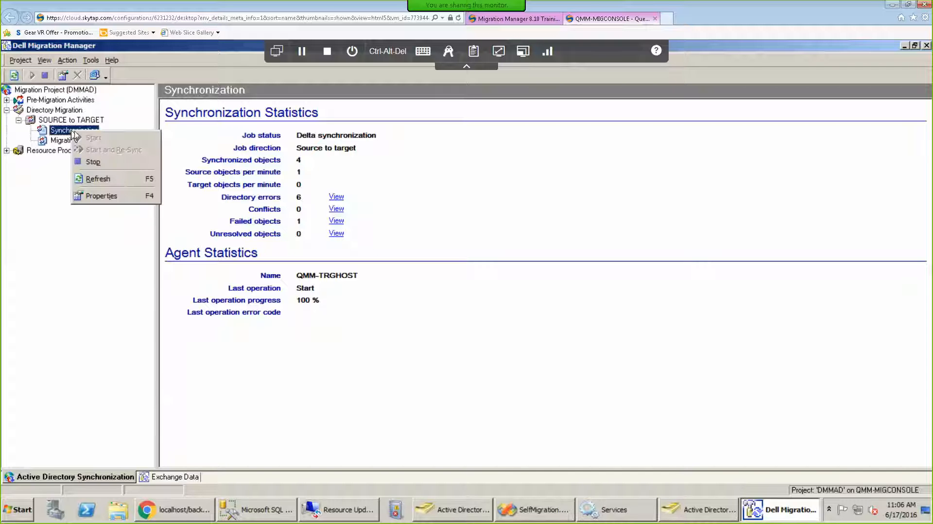
pyautogui.click(102, 196)
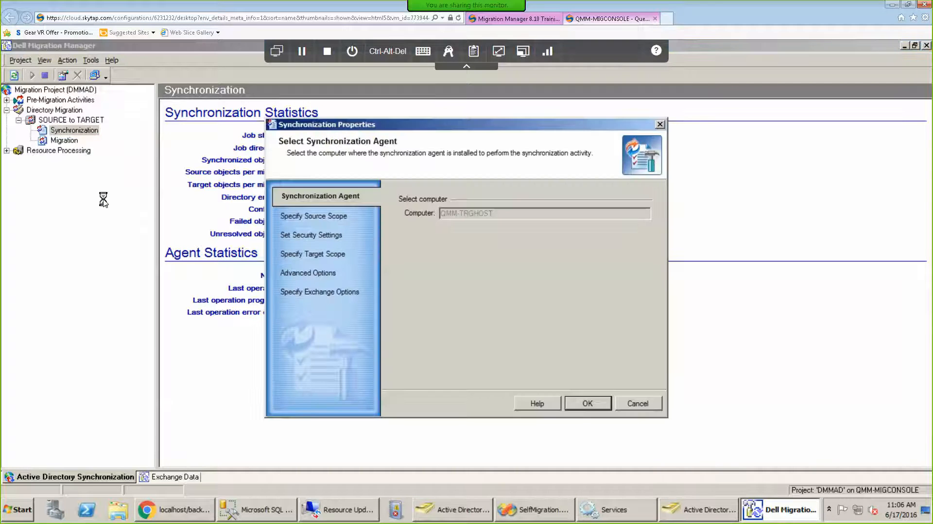
# Review the Specify Source Scope containers and target handling, then cancel the Synchronization Properties unchanged.
pyautogui.click(310, 216)
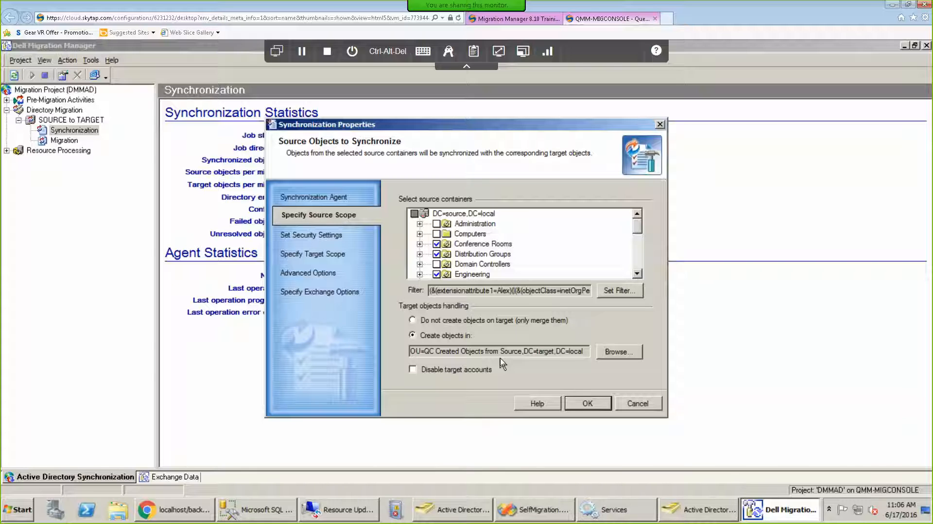
pyautogui.click(637, 402)
pyautogui.click(637, 402)
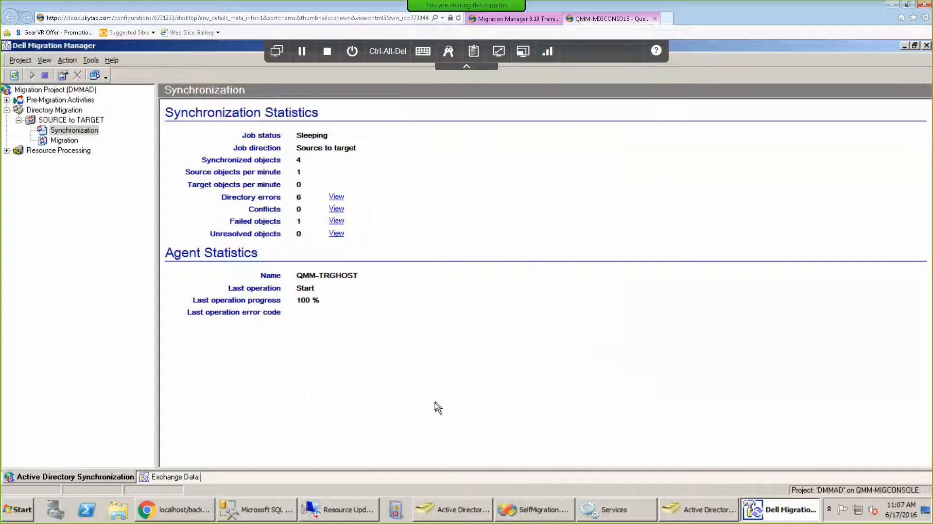
# Open Project > Manage Domains Credentials and inspect the SOURCE, SOURCE.LOCAL, TARGET and TARGET.LOCAL entries.
pyautogui.click(370, 512)
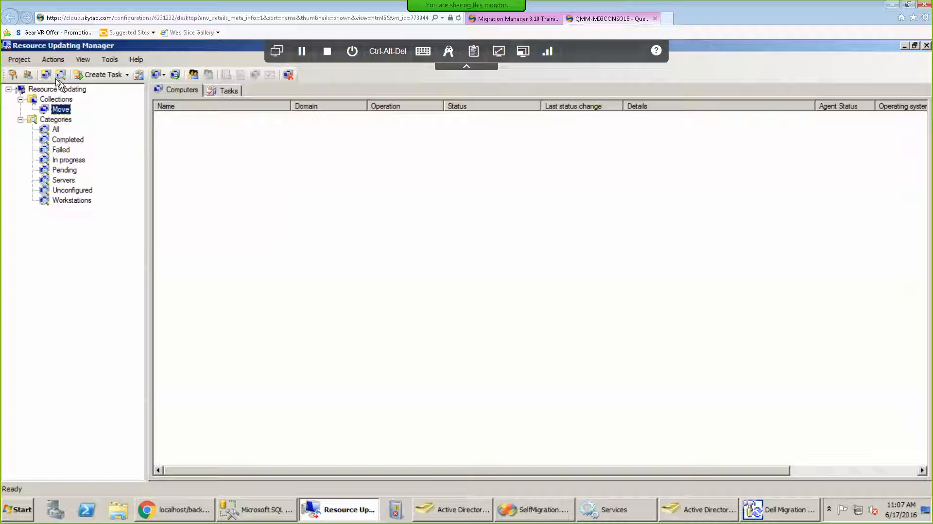
pyautogui.click(20, 60)
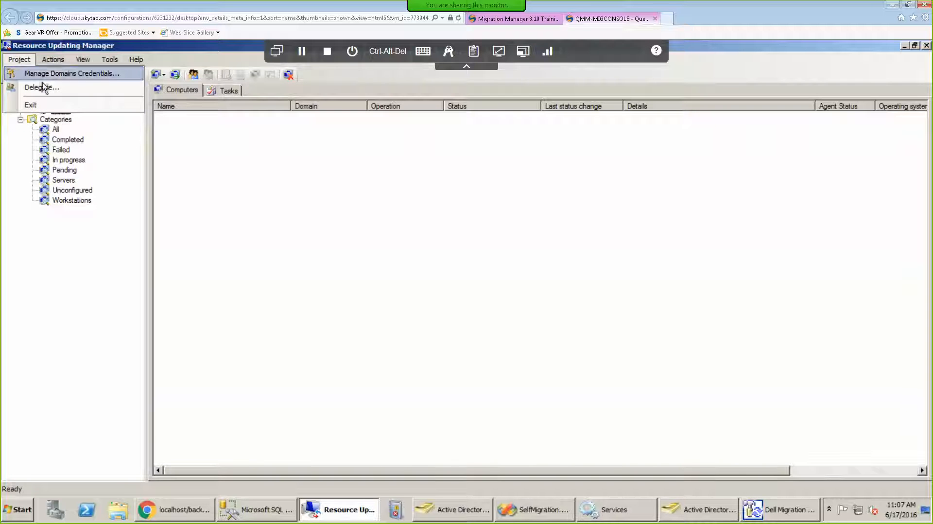
pyautogui.click(54, 73)
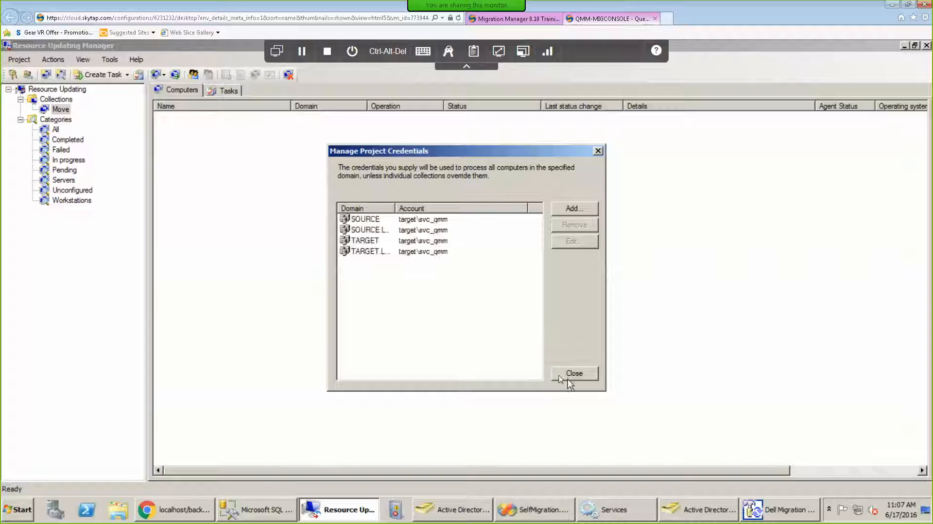
pyautogui.moveTo(396, 209); pyautogui.dragTo(449, 213)
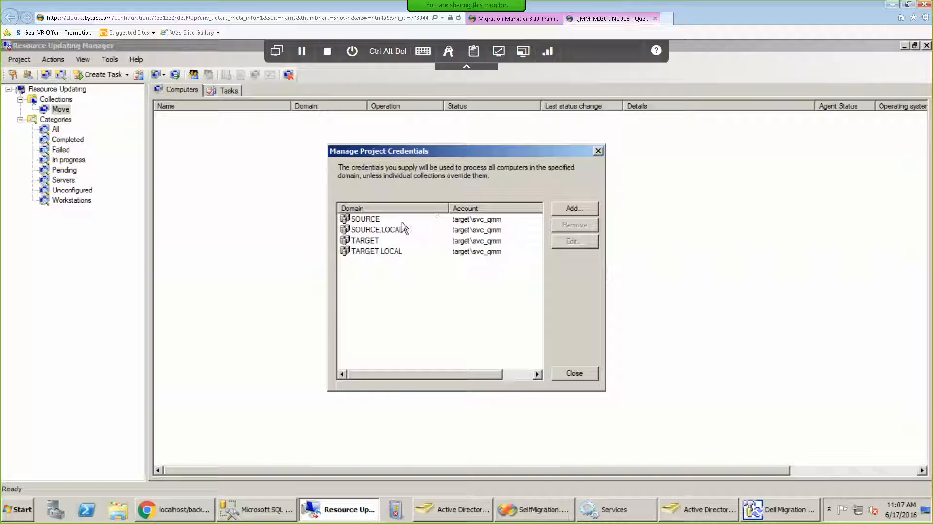
pyautogui.click(474, 231)
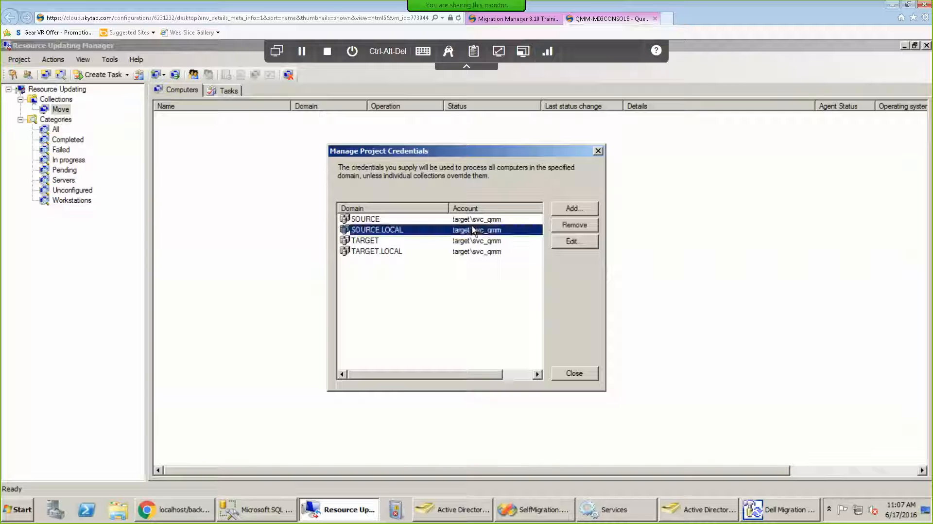
pyautogui.click(379, 221)
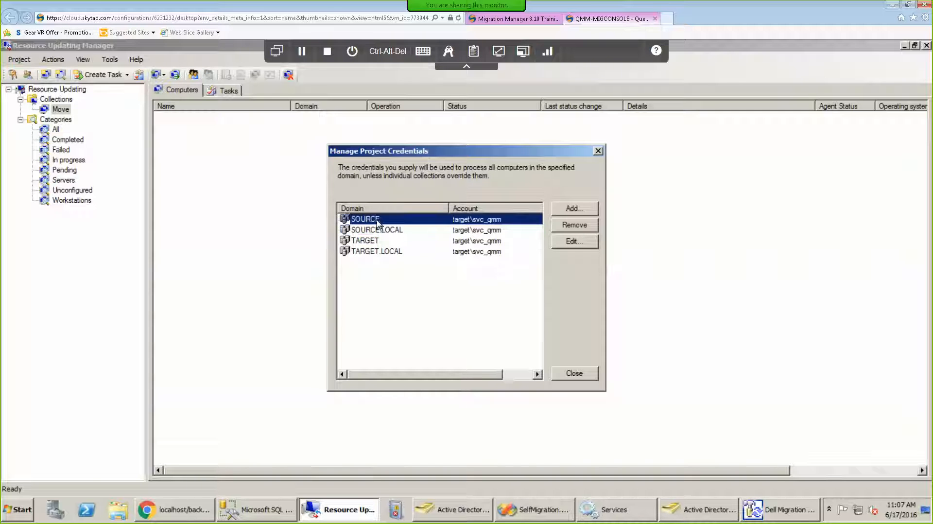
pyautogui.click(379, 232)
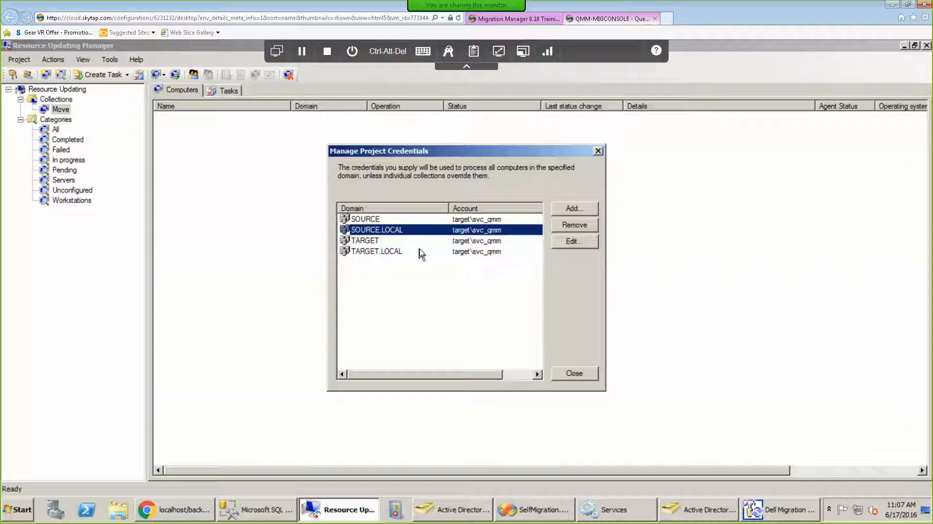
# Close Manage Project Credentials, leaving the Move collection's empty Computers list visible.
pyautogui.click(574, 374)
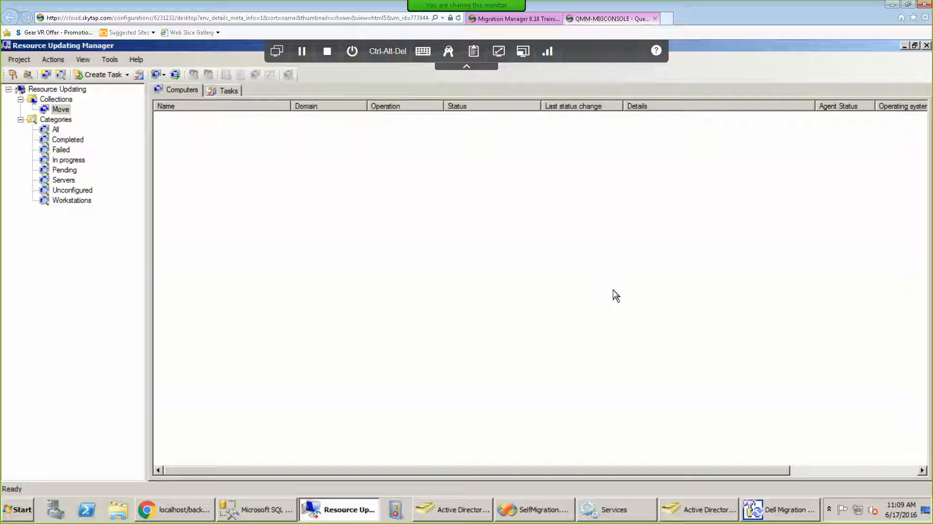
# Go to Settings > Domain Pairs and edit the Source/Target pair (source.local, target.local).
pyautogui.click(173, 514)
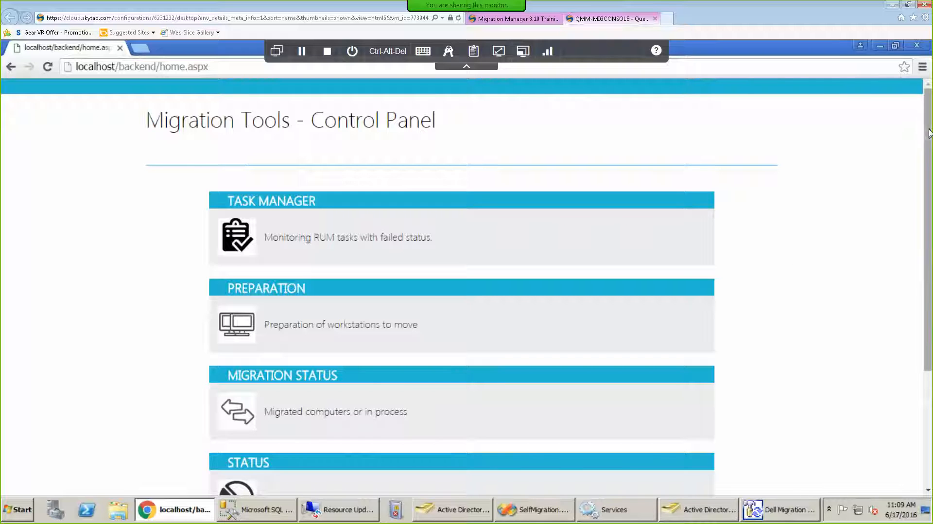
pyautogui.scroll(-3, 917, 272)
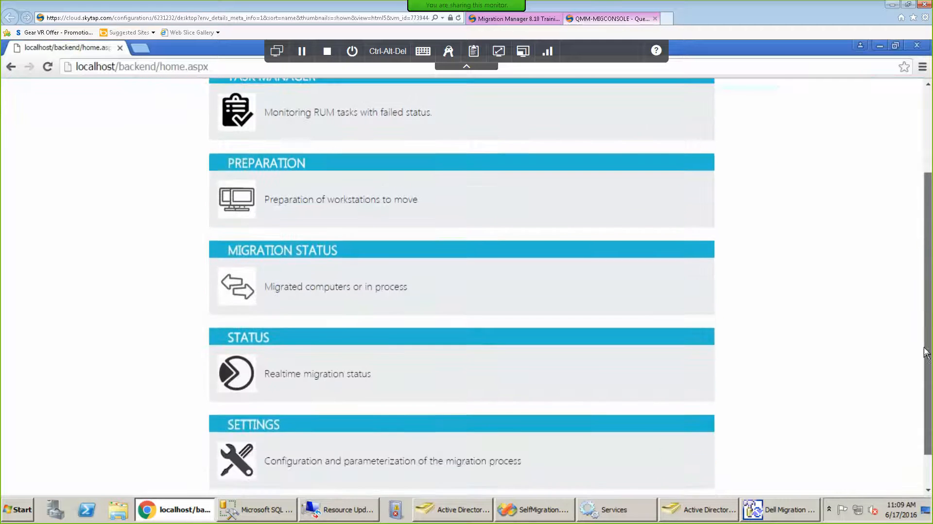
pyautogui.scroll(-1, 926, 353)
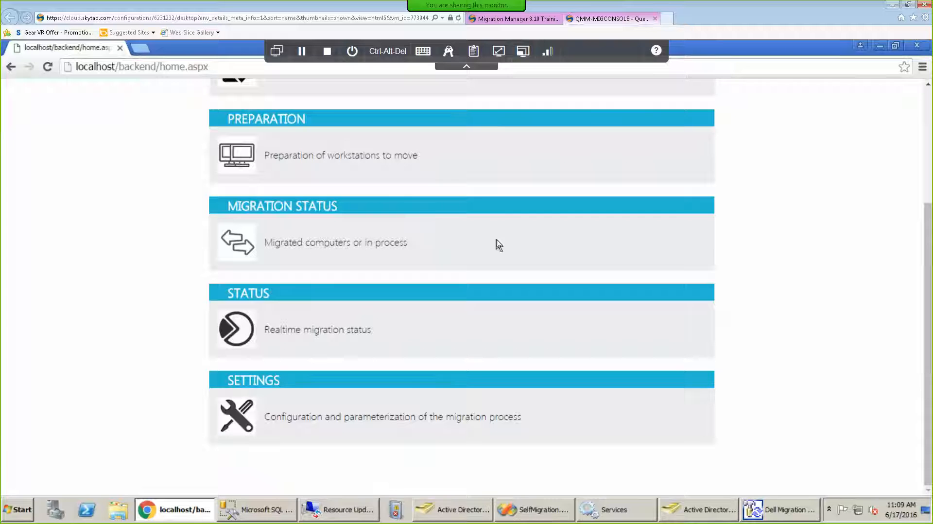
pyautogui.click(232, 422)
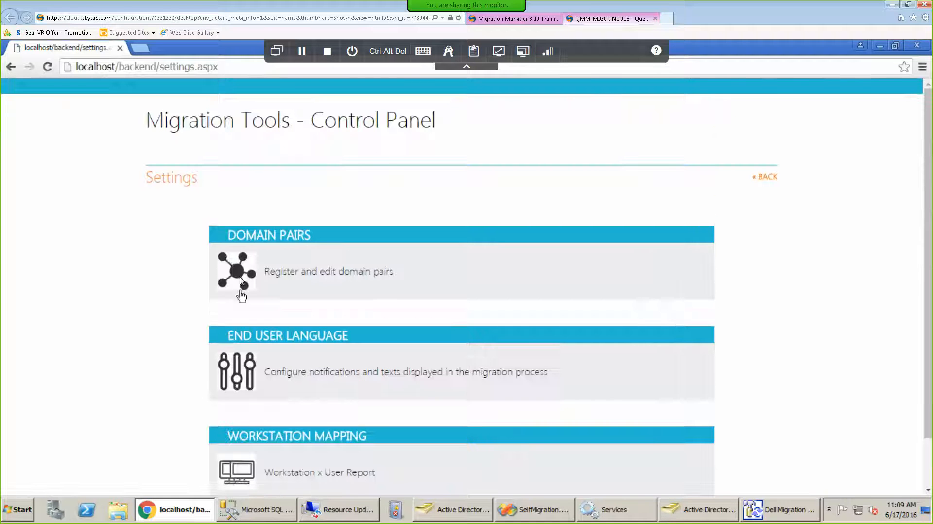
pyautogui.click(241, 291)
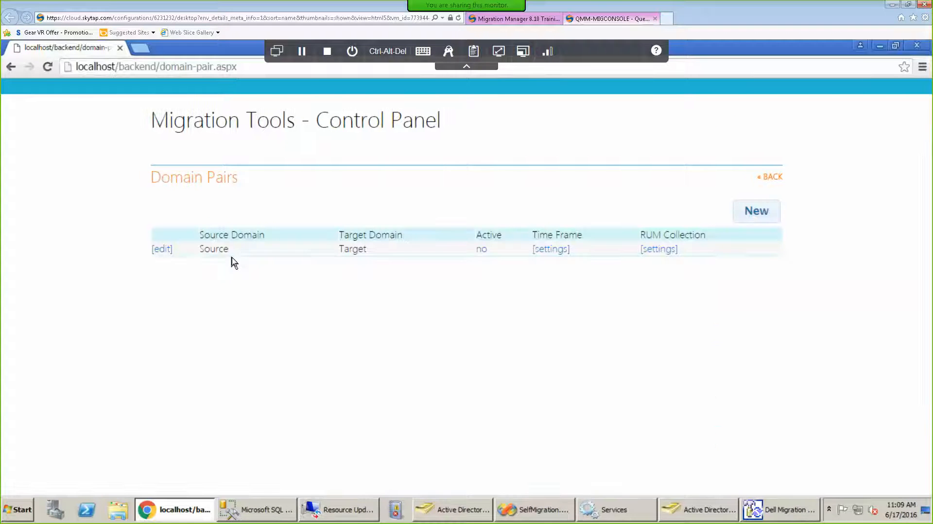
pyautogui.click(161, 250)
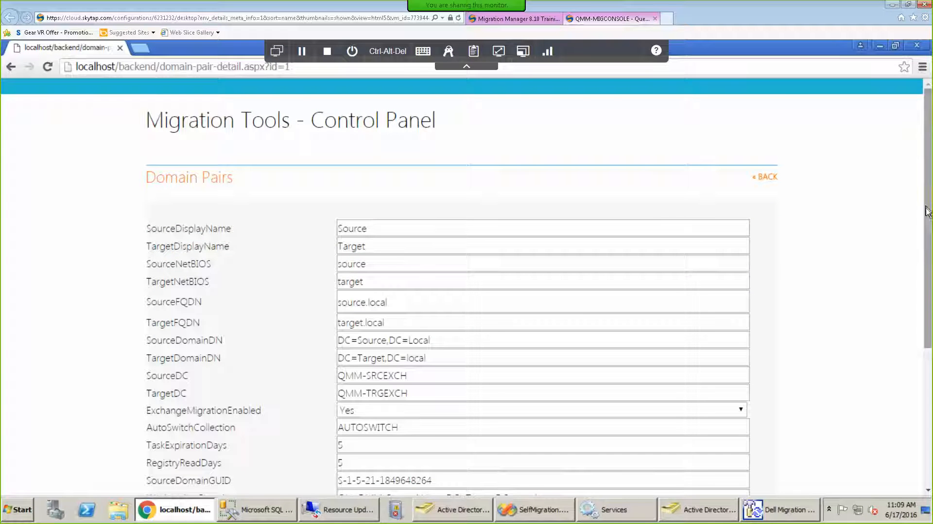
pyautogui.scroll(-2, 926, 205)
pyautogui.scroll(-3, 928, 291)
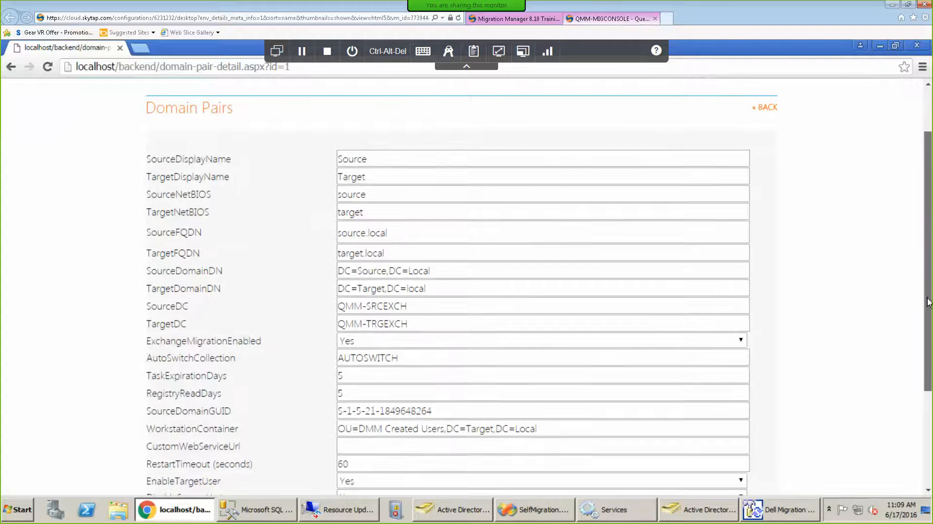
pyautogui.scroll(-2, 928, 333)
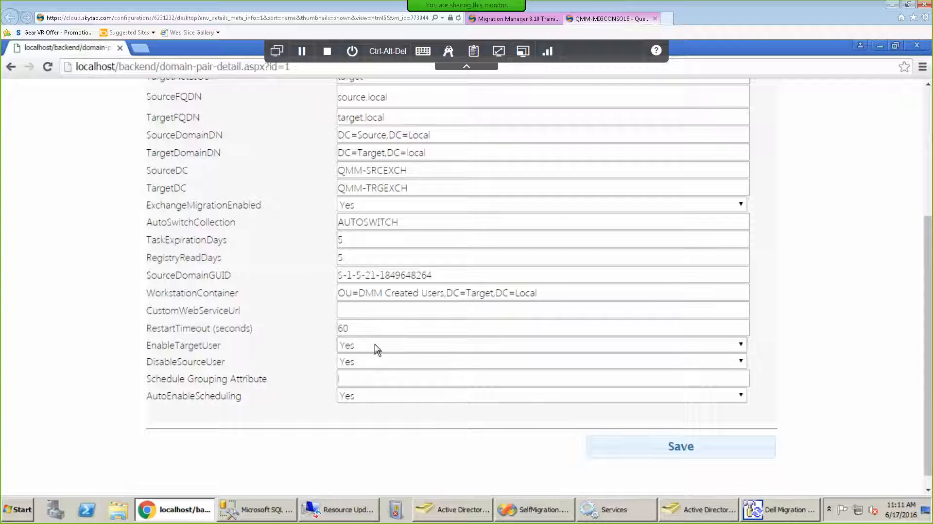
# Keep EnableTargetUser at Yes and leave Schedule Grouping Attribute empty on the domain pair form.
pyautogui.click(377, 346)
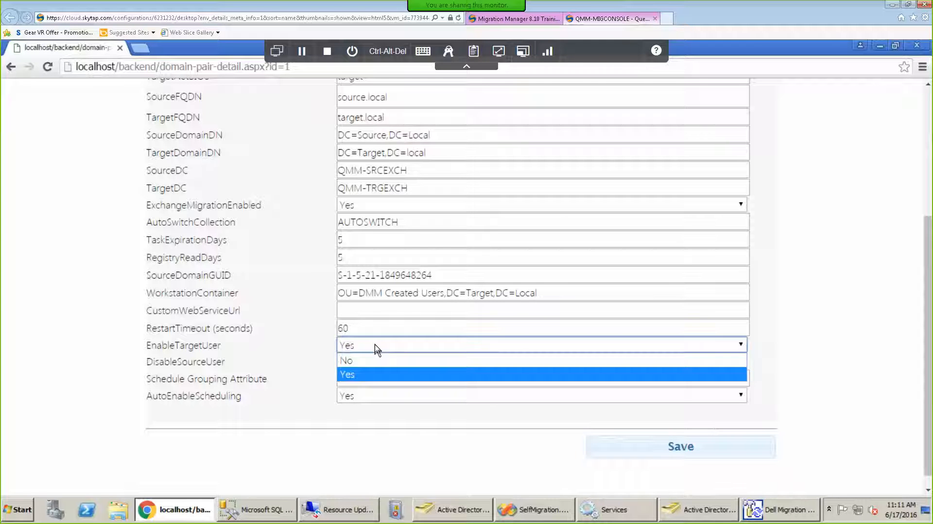
pyautogui.click(295, 356)
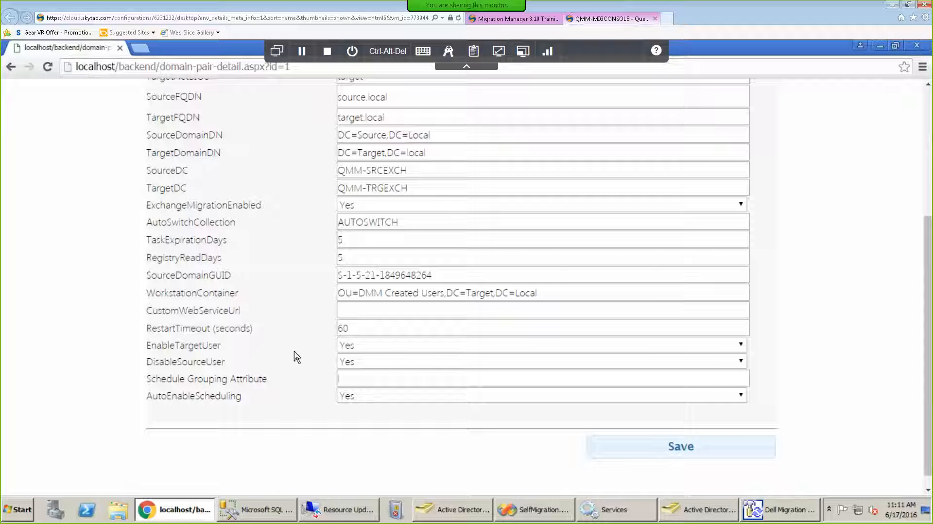
pyautogui.click(373, 380)
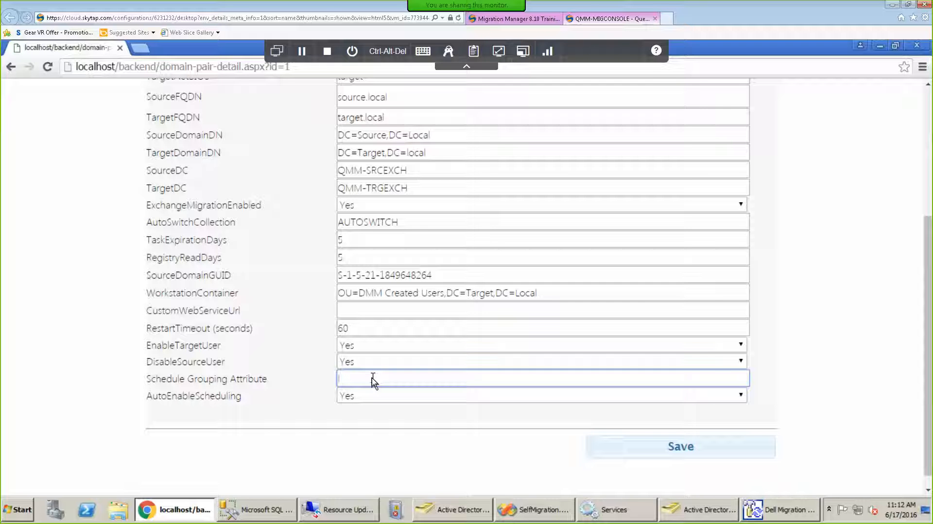
pyautogui.click(842, 285)
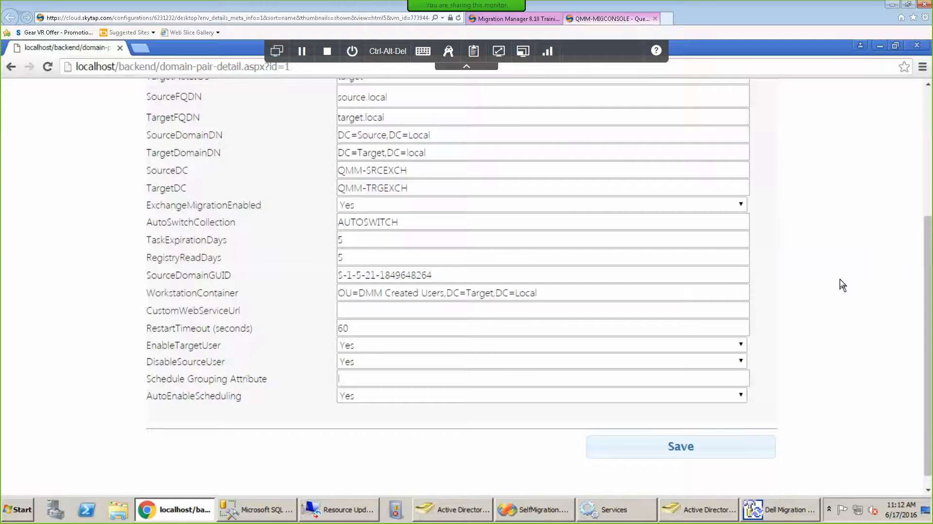
pyautogui.scroll(4, 843, 285)
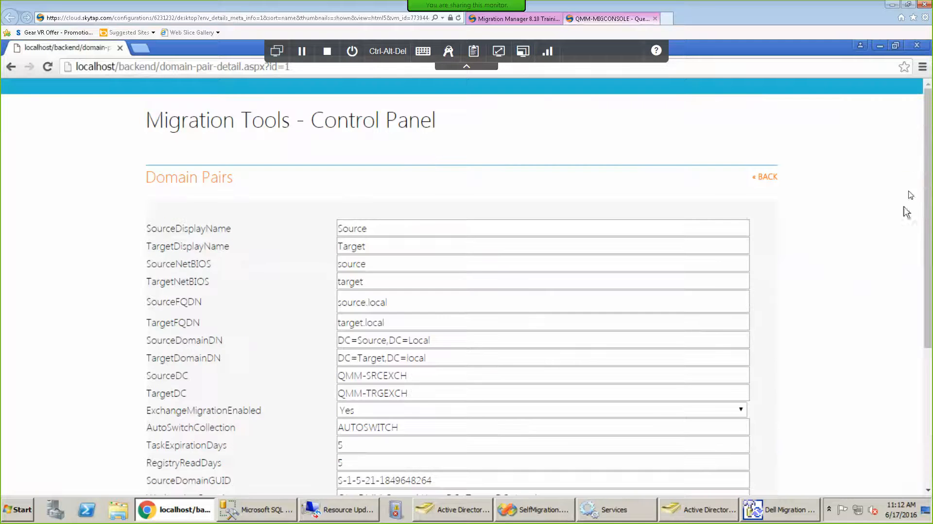
# Return to Domain Pairs and open the Source/Target pair's Time Frame settings, Global daily limit 10.
pyautogui.click(774, 177)
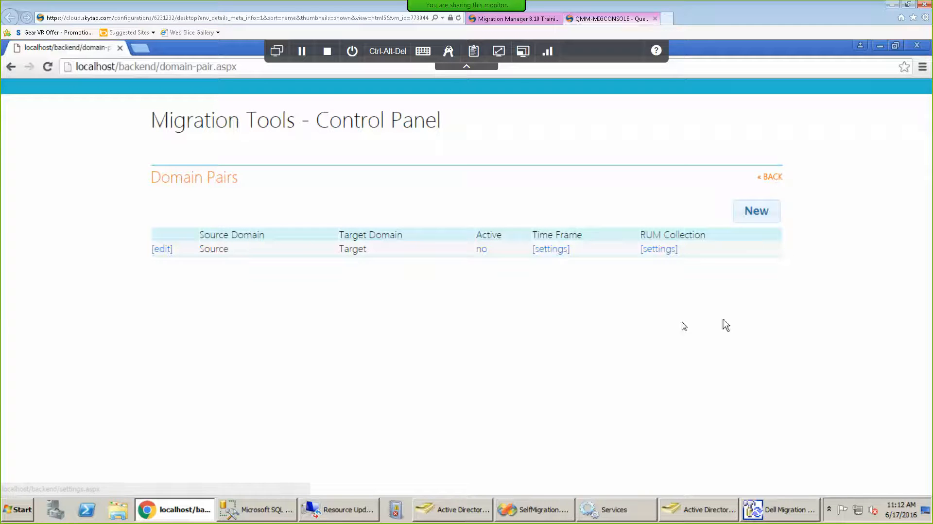
pyautogui.click(553, 252)
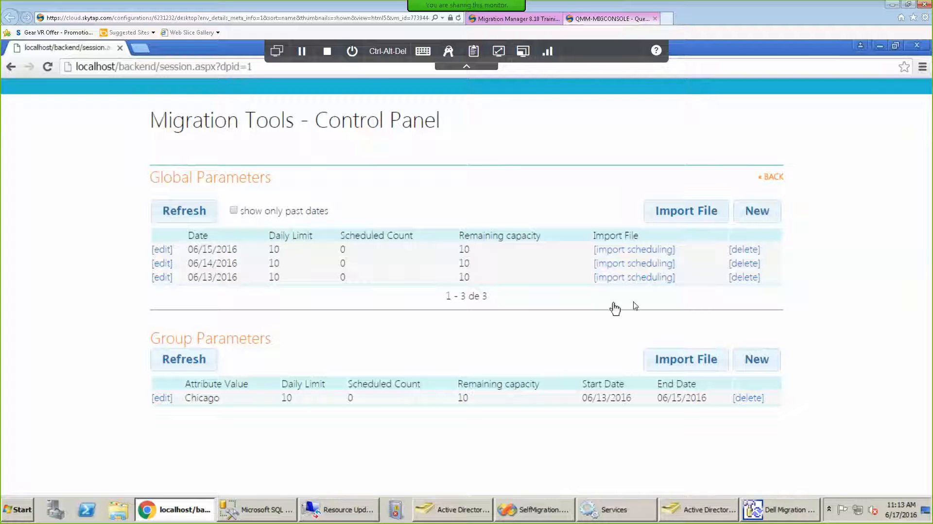
# Reopen the Chicago group's Time Frame: 06/13/2016 to 06/15/2016, daily limit 10.
pyautogui.click(163, 399)
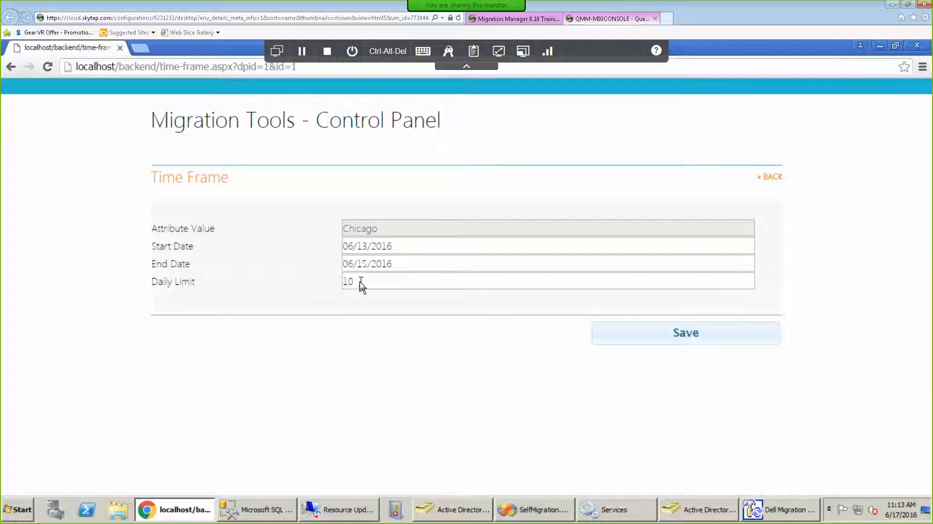
pyautogui.click(770, 179)
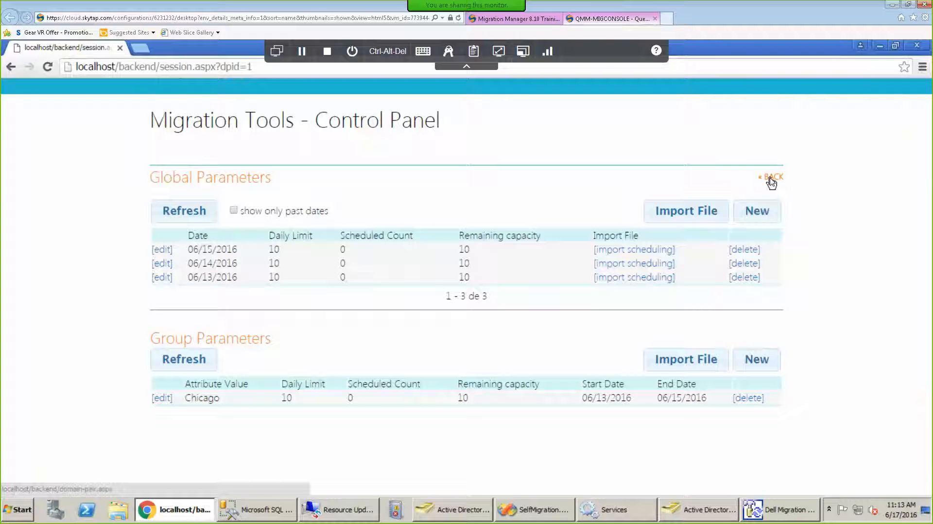
pyautogui.click(166, 402)
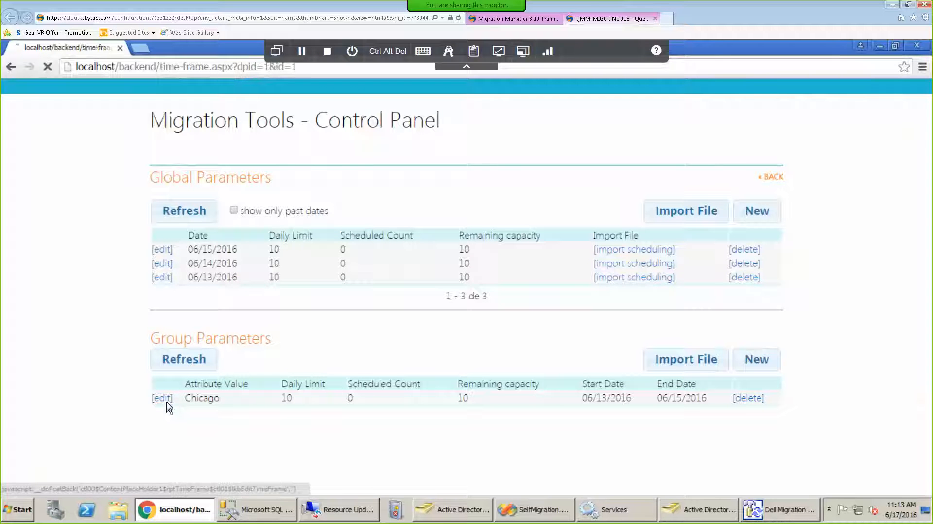
pyautogui.click(433, 514)
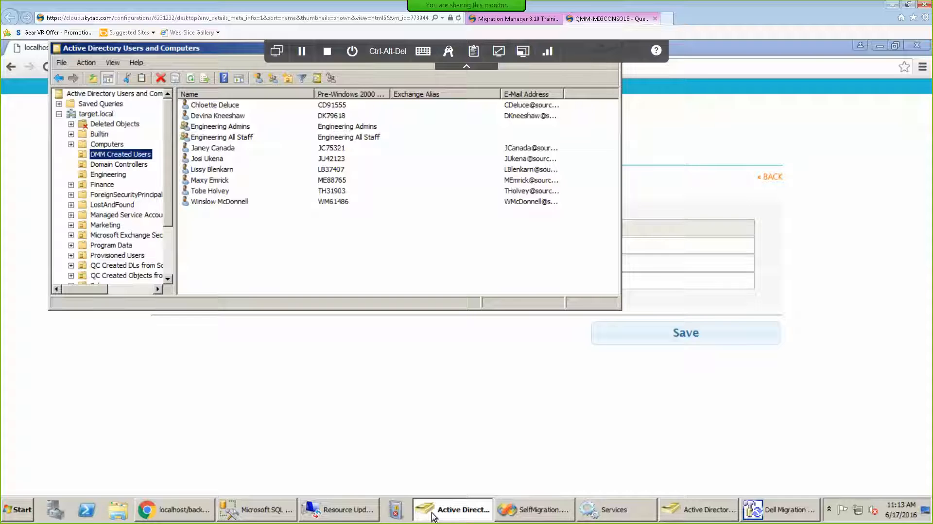
pyautogui.click(462, 514)
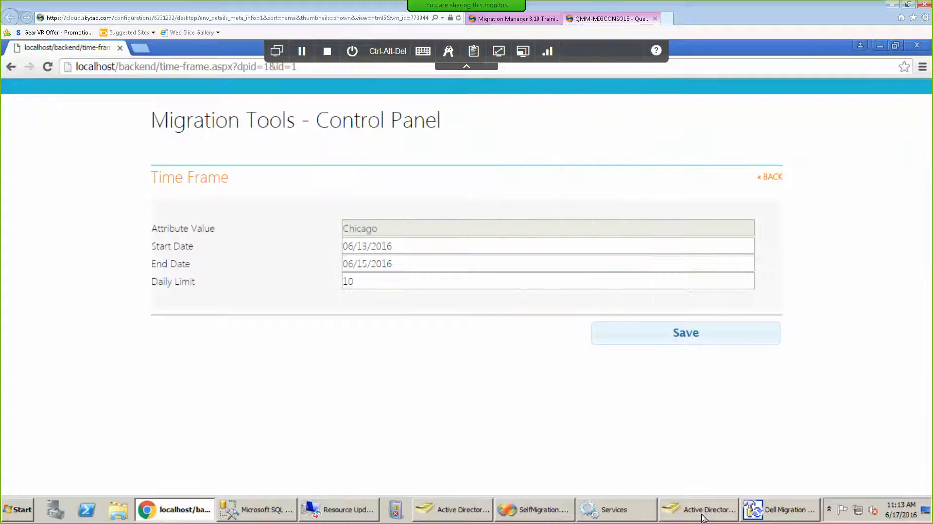
# Check the source user's Address tab to confirm the city is Chicago, then cancel.
pyautogui.click(704, 514)
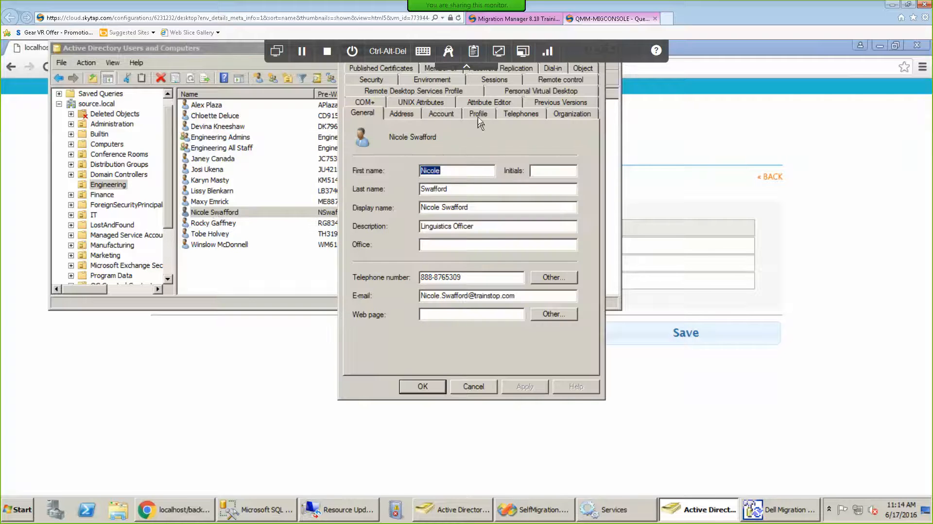
pyautogui.click(402, 114)
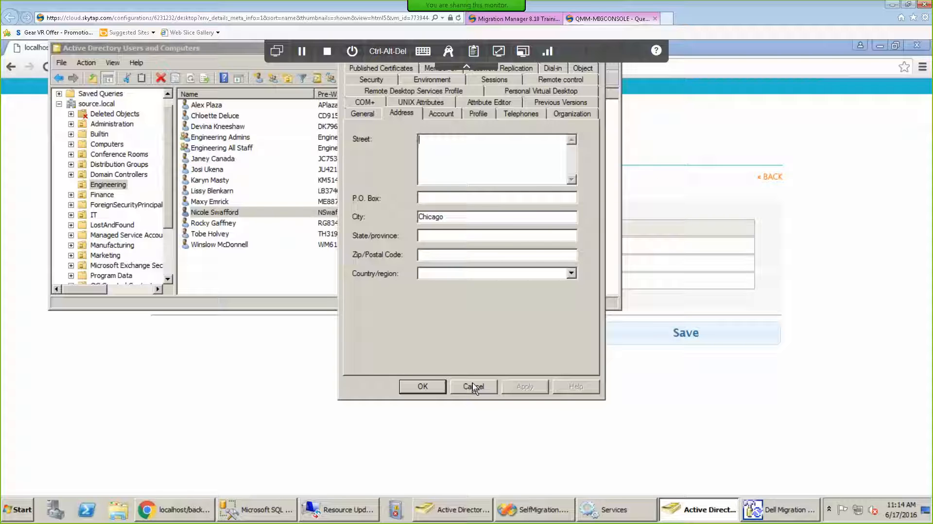
pyautogui.click(472, 385)
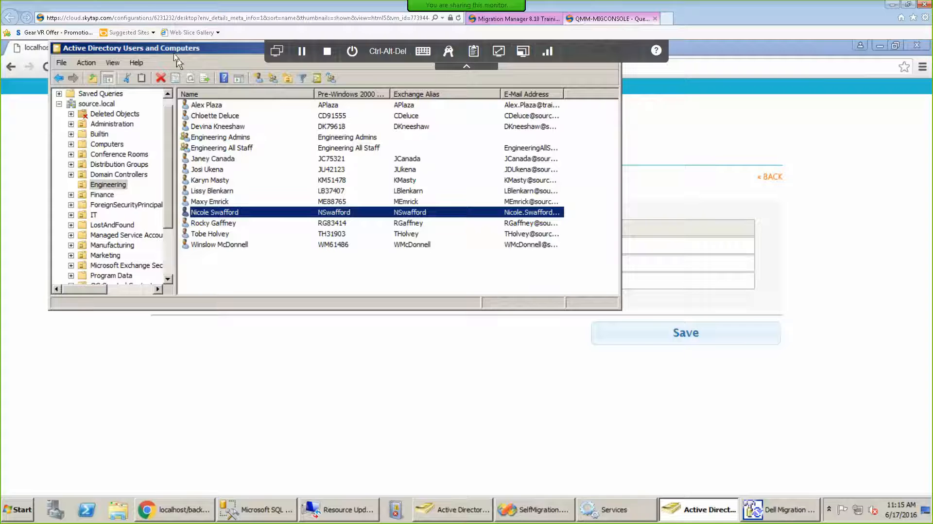
pyautogui.moveTo(210, 54); pyautogui.dragTo(226, 85)
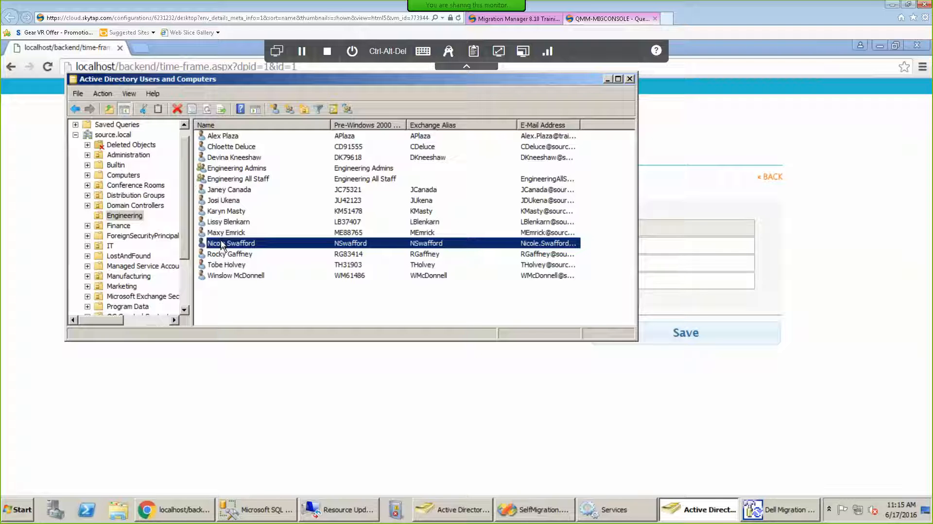
# Show the two accounts in target.local's Engineering OU, then minimise that directory window.
pyautogui.click(448, 511)
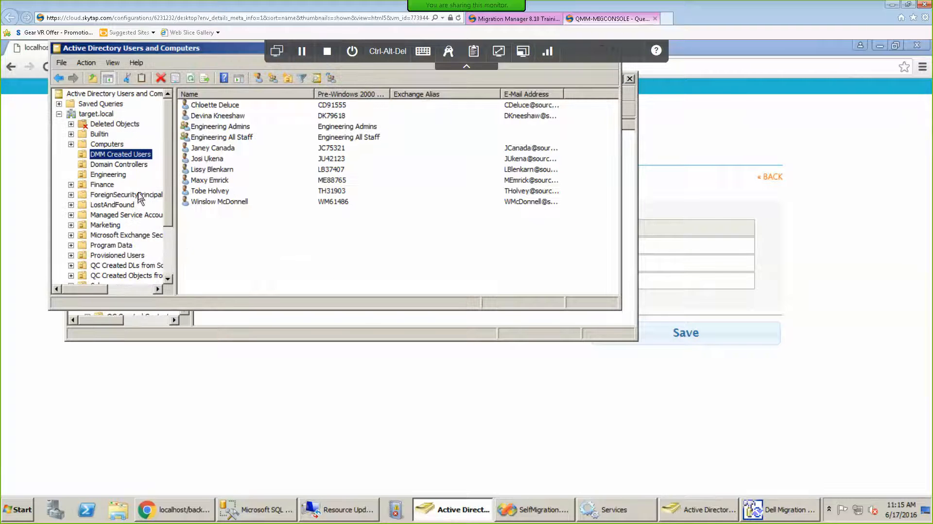
pyautogui.click(120, 176)
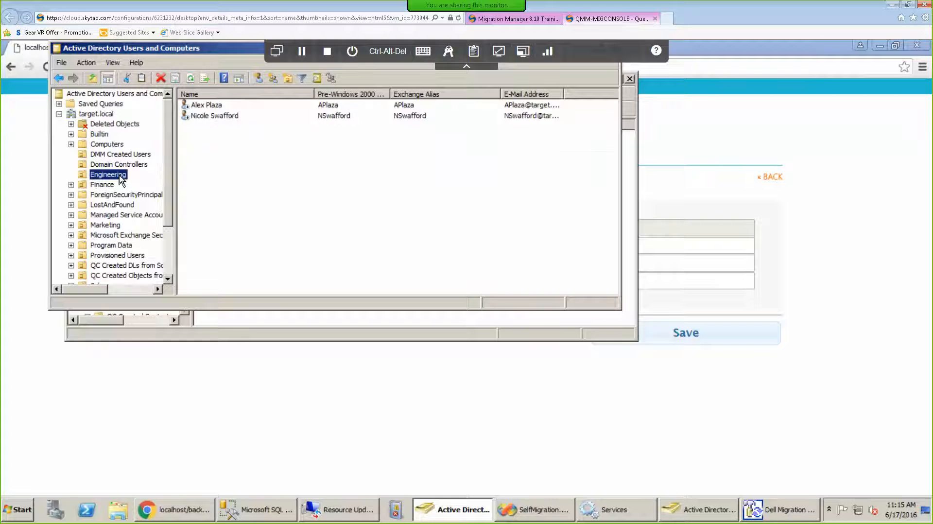
pyautogui.moveTo(203, 49); pyautogui.dragTo(239, 96)
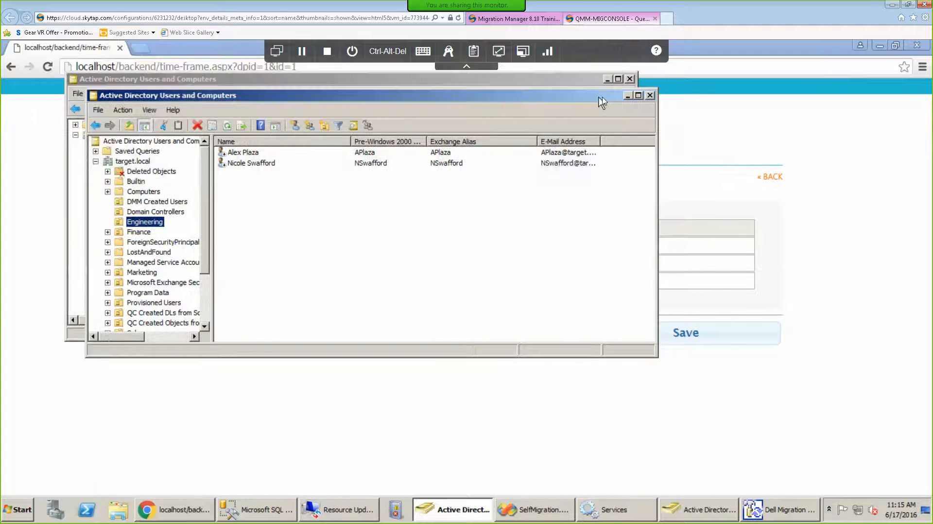
pyautogui.click(627, 95)
# Minimise the source directory and go back three pages to the Settings page.
pyautogui.click(606, 80)
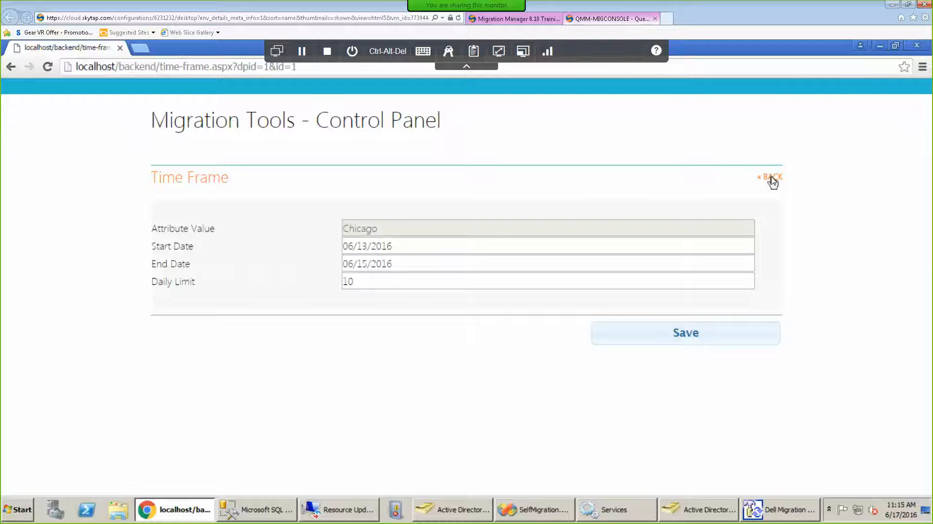
pyautogui.click(773, 179)
pyautogui.click(772, 181)
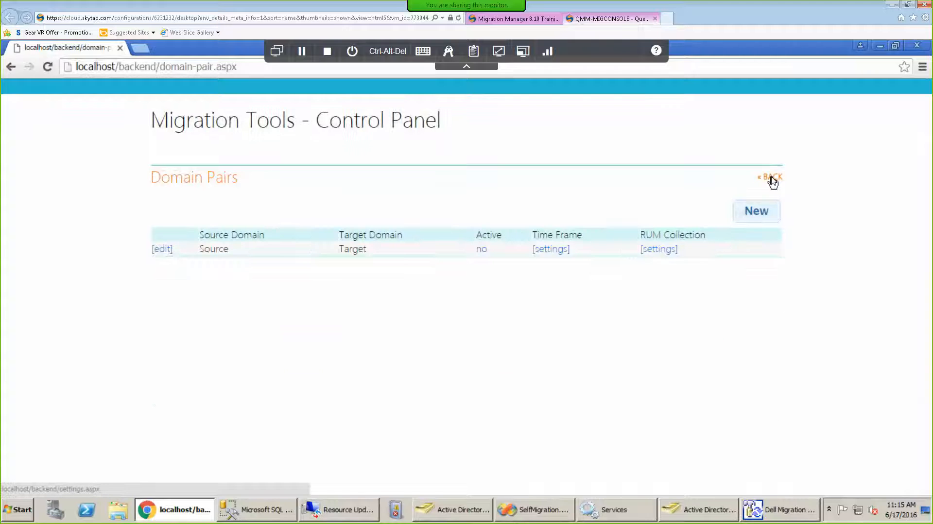
pyautogui.click(773, 181)
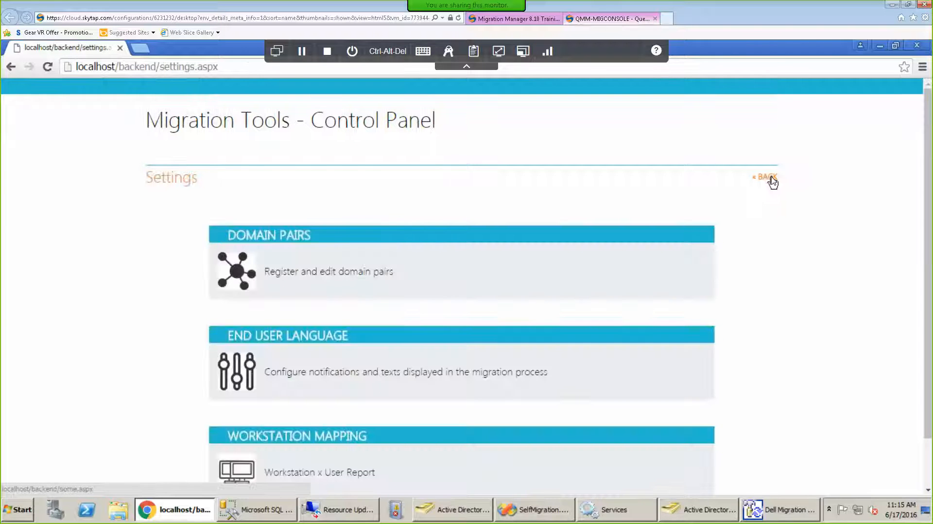
pyautogui.moveTo(928, 190); pyautogui.dragTo(929, 314)
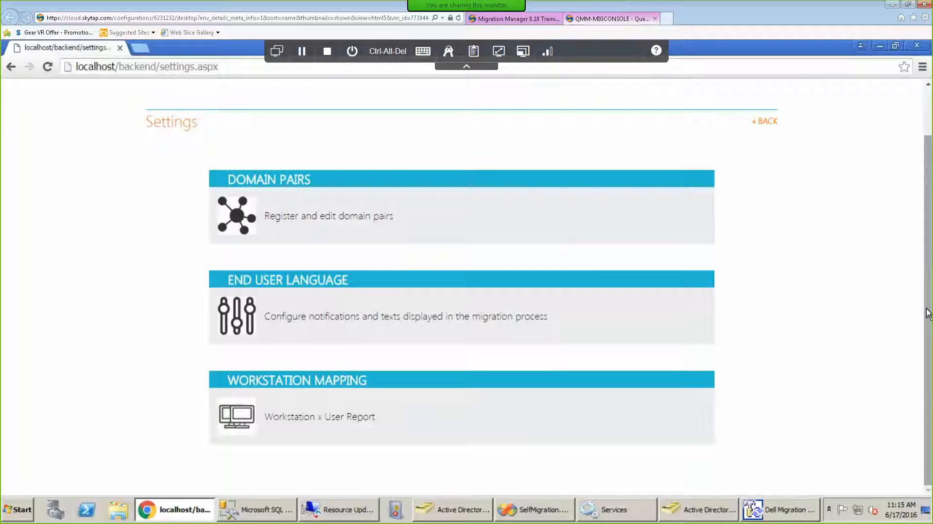
# Scroll through the English (US) End User Language translation texts, then return to Settings.
pyautogui.click(249, 324)
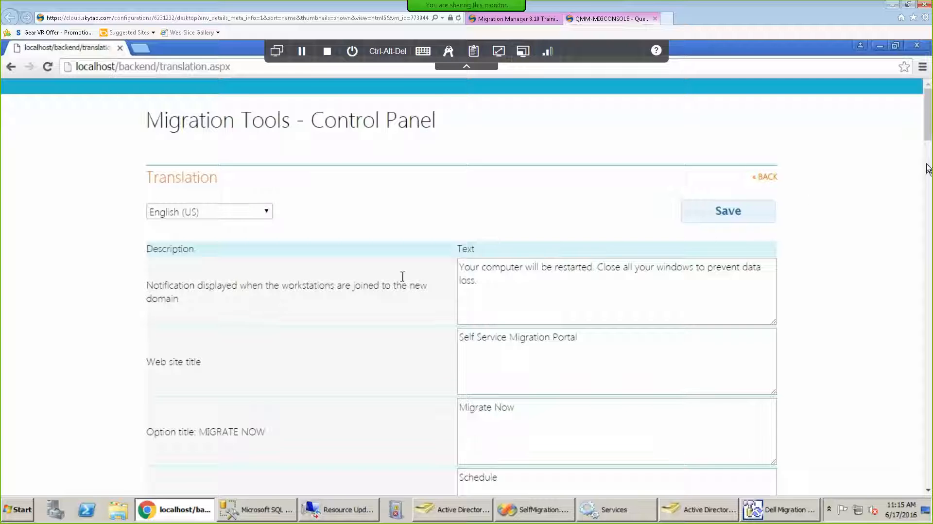
pyautogui.moveTo(928, 137); pyautogui.dragTo(927, 260)
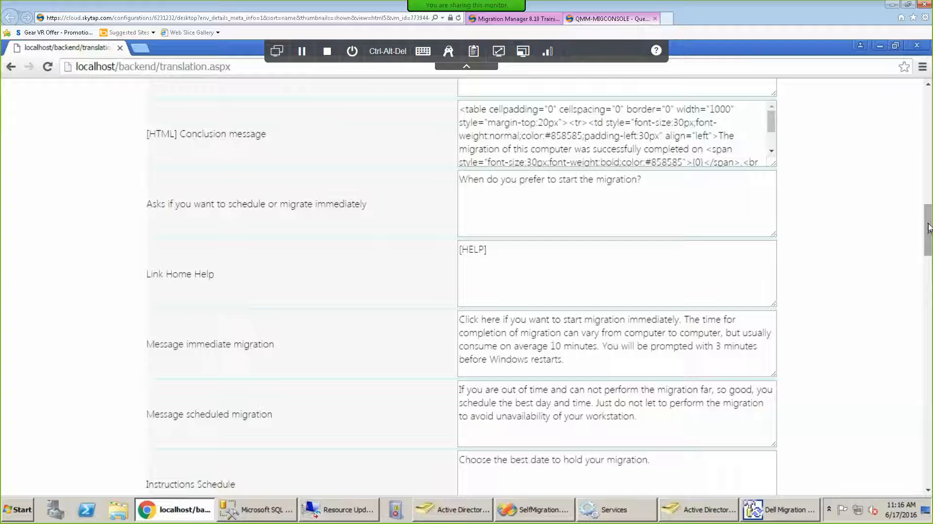
pyautogui.moveTo(928, 227); pyautogui.dragTo(929, 308)
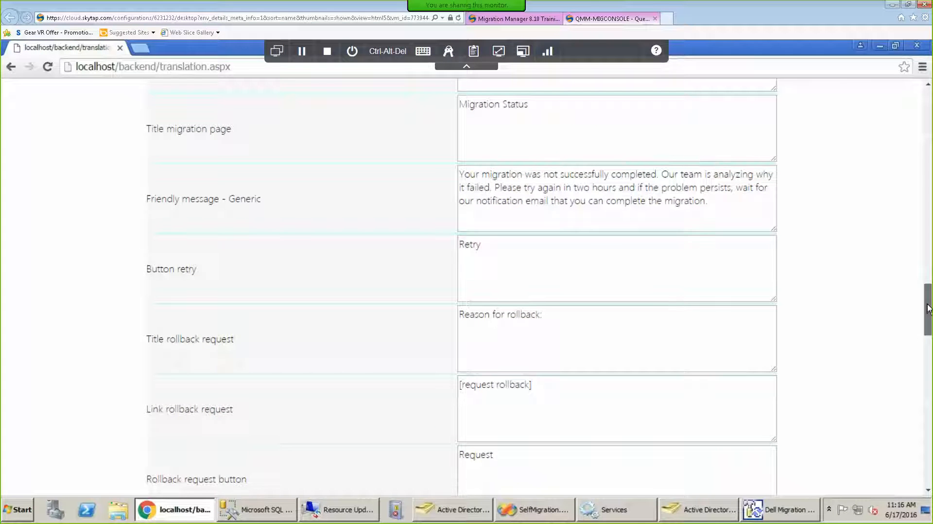
pyautogui.moveTo(928, 311); pyautogui.dragTo(929, 360)
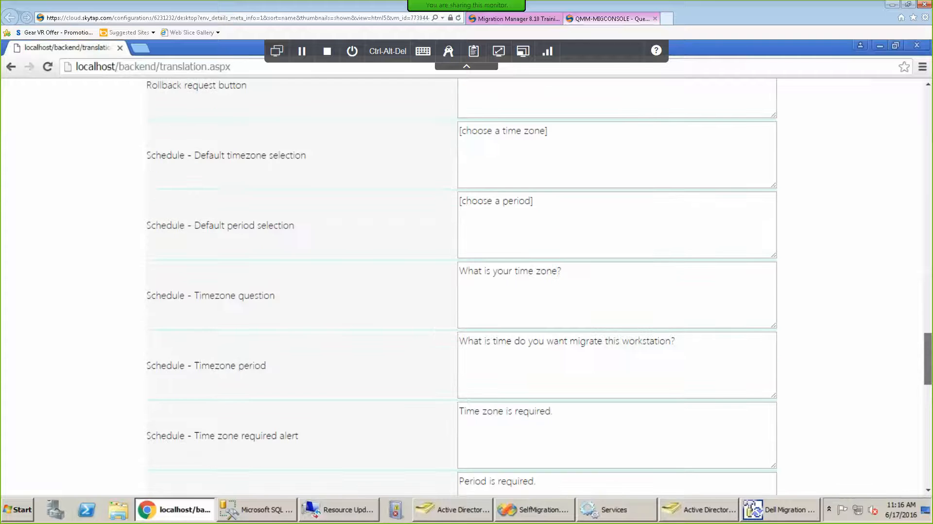
pyautogui.click(928, 191)
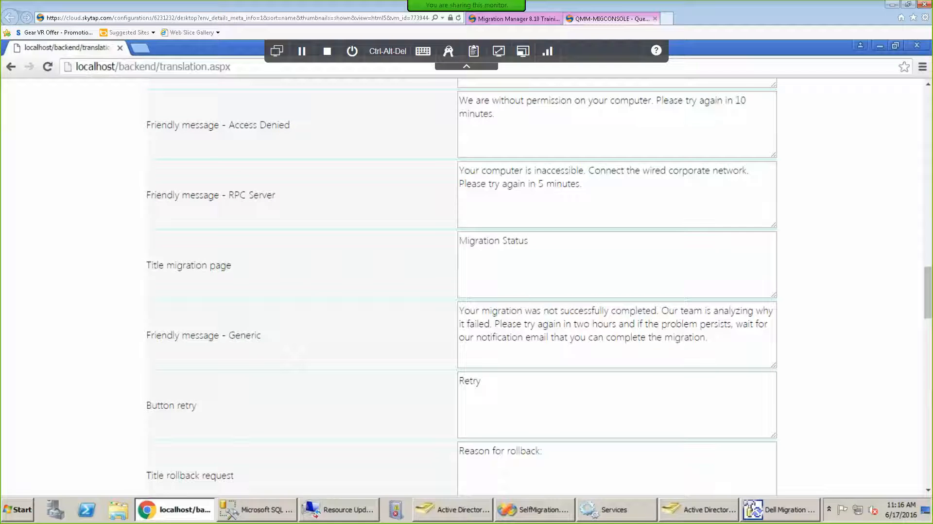
pyautogui.click(929, 105)
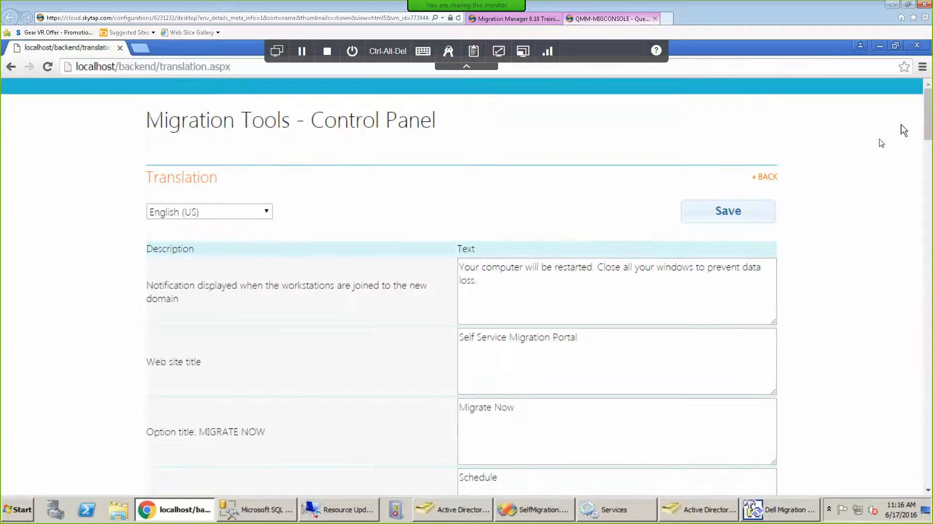
pyautogui.click(772, 179)
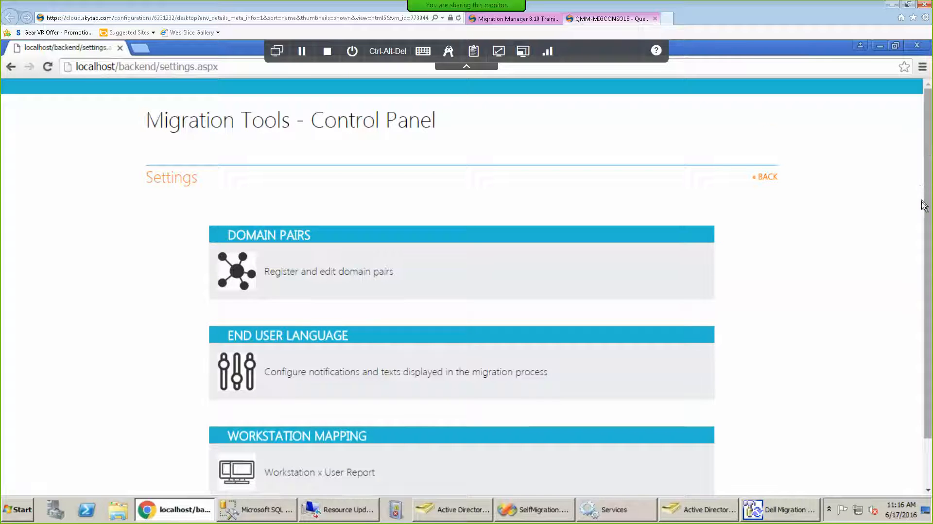
# Go back to the Control Panel home and confirm Task Manager lists no failed tasks.
pyautogui.scroll(-2, 922, 204)
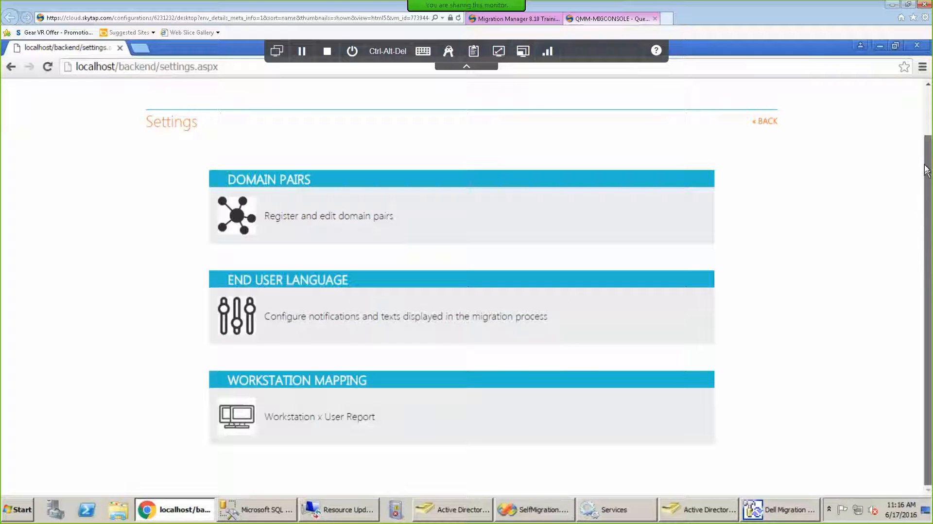
pyautogui.scroll(1, 927, 163)
pyautogui.scroll(1, 926, 163)
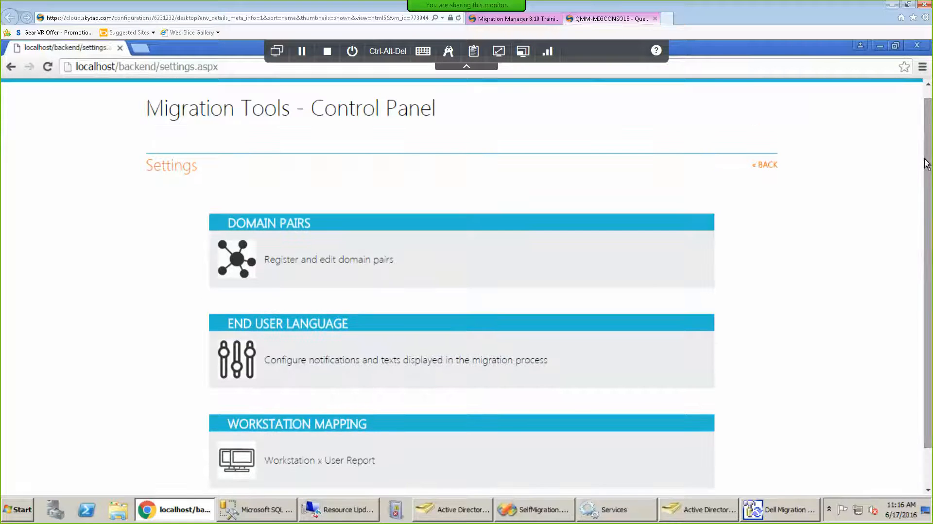
pyautogui.click(772, 168)
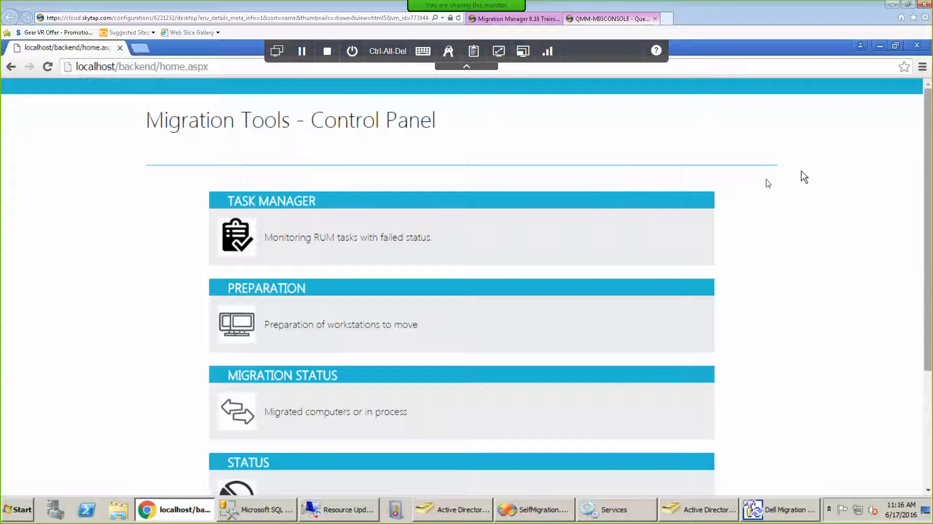
pyautogui.click(232, 243)
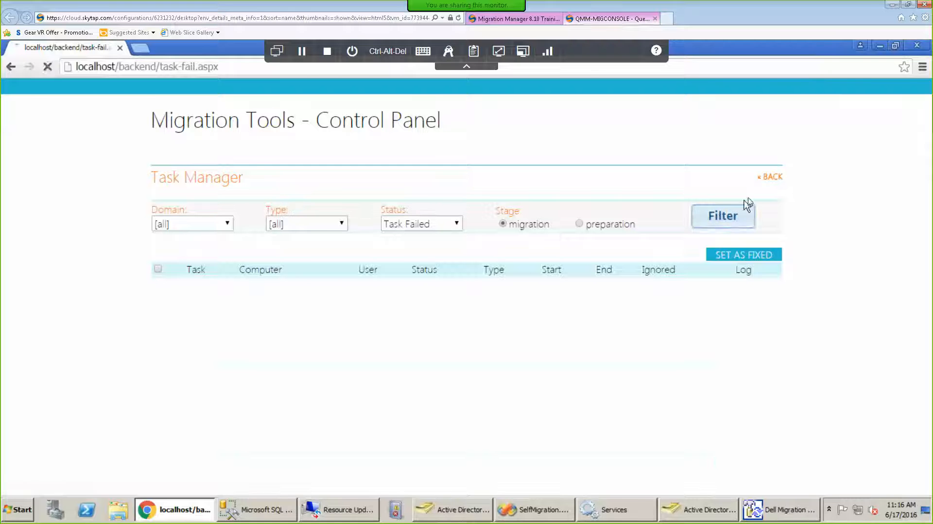
# Return to the home page and bring up Services showing RUMSelfService.
pyautogui.click(773, 180)
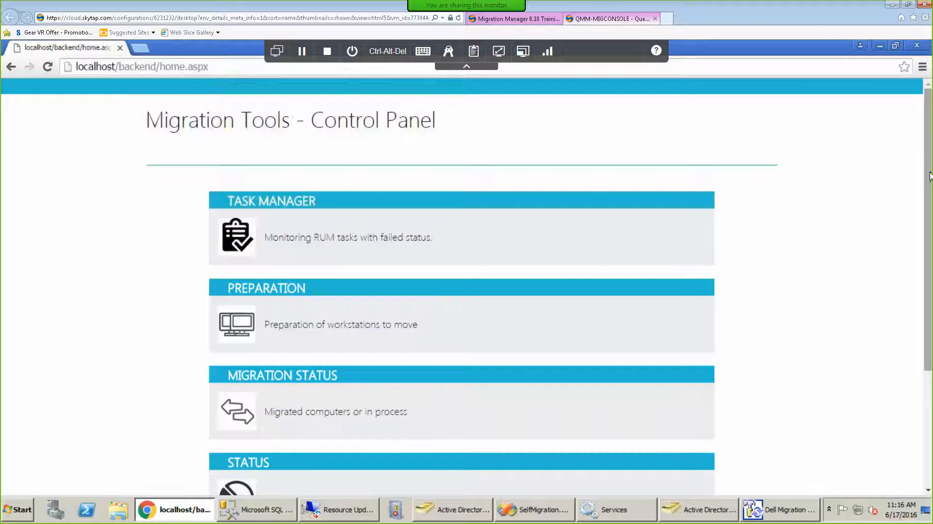
pyautogui.moveTo(929, 177); pyautogui.dragTo(925, 146)
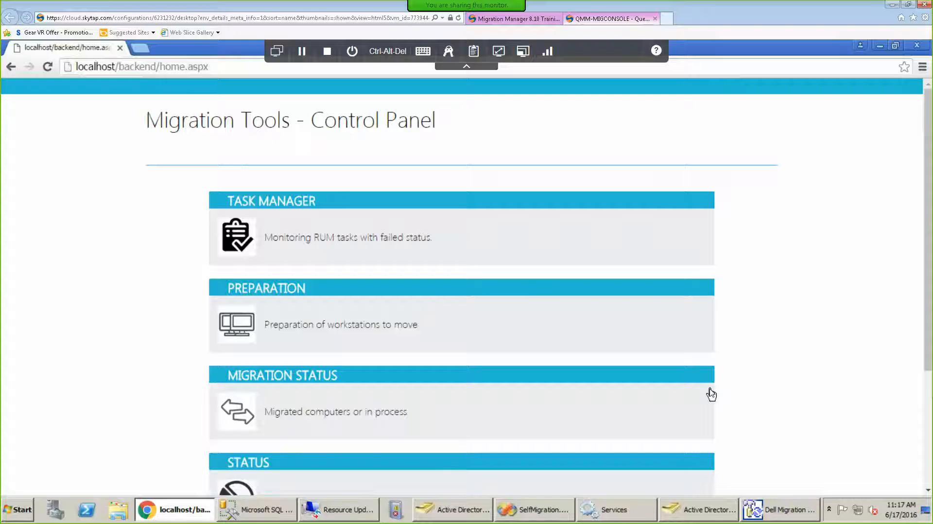
pyautogui.click(589, 509)
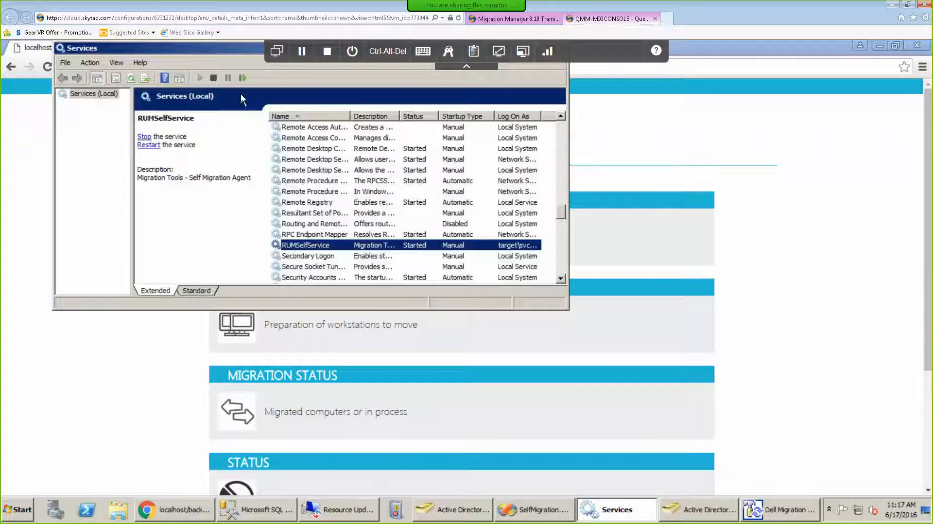
# Restart the RUMSelfService service and minimize the Services window.
pyautogui.click(243, 79)
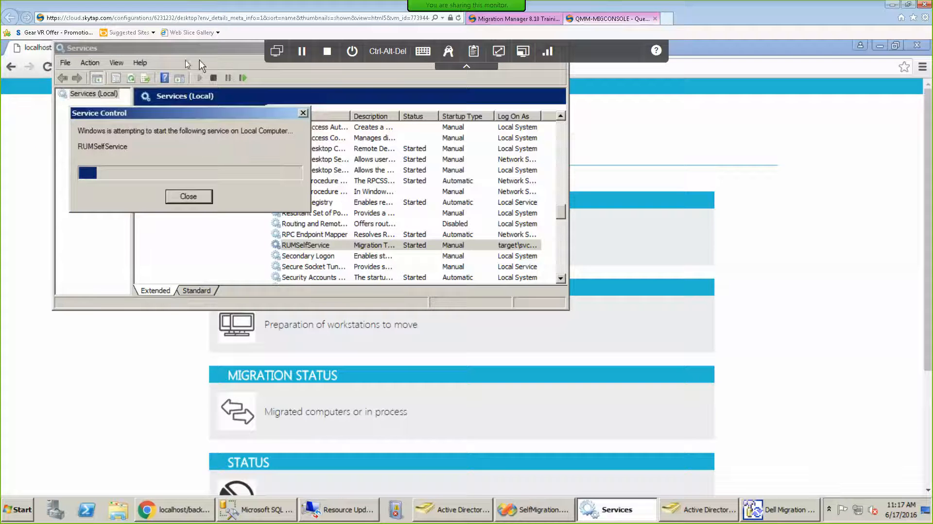
pyautogui.moveTo(116, 51); pyautogui.dragTo(114, 74)
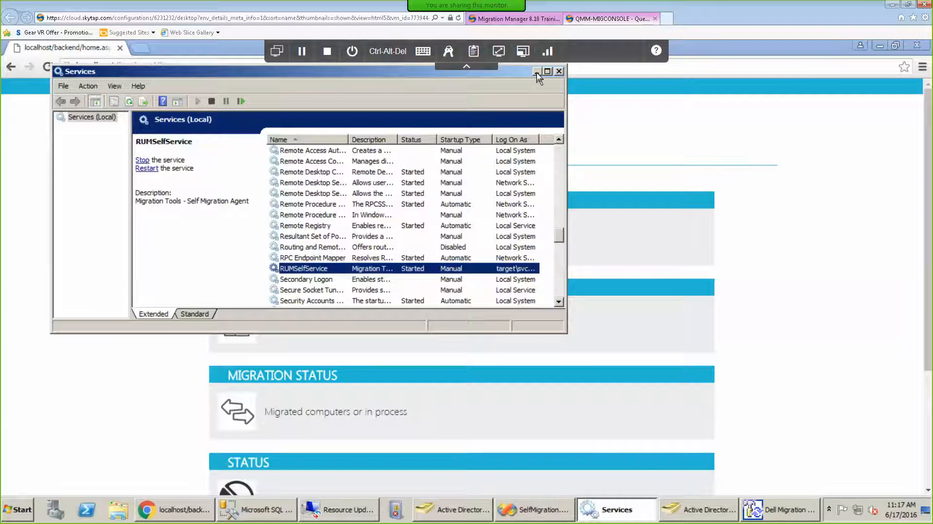
pyautogui.click(537, 73)
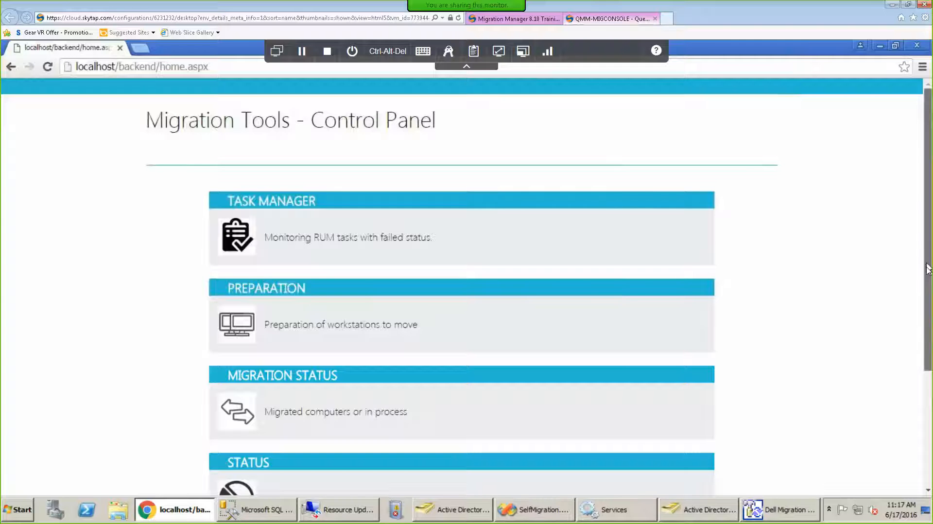
# Set the Source–Target domain pair to Active: yes under Settings > Domain Pairs.
pyautogui.scroll(-3, 684, 404)
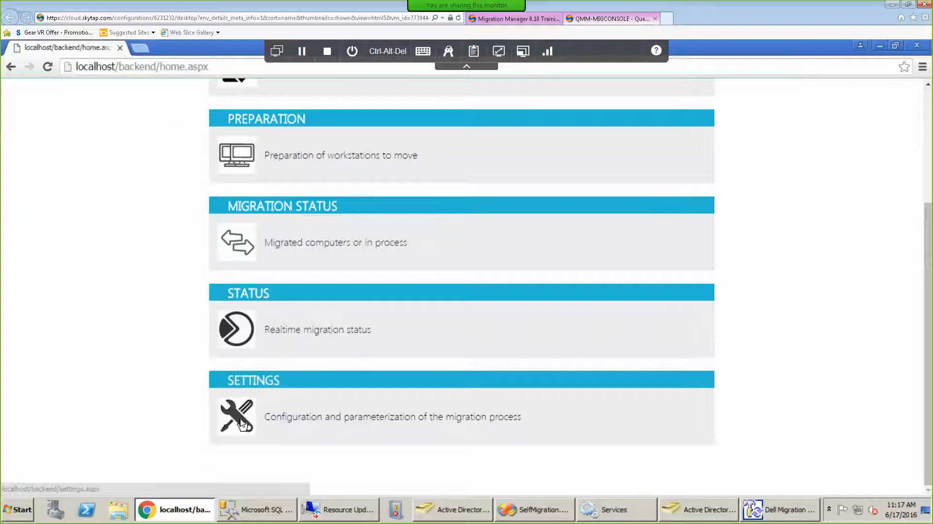
pyautogui.click(241, 423)
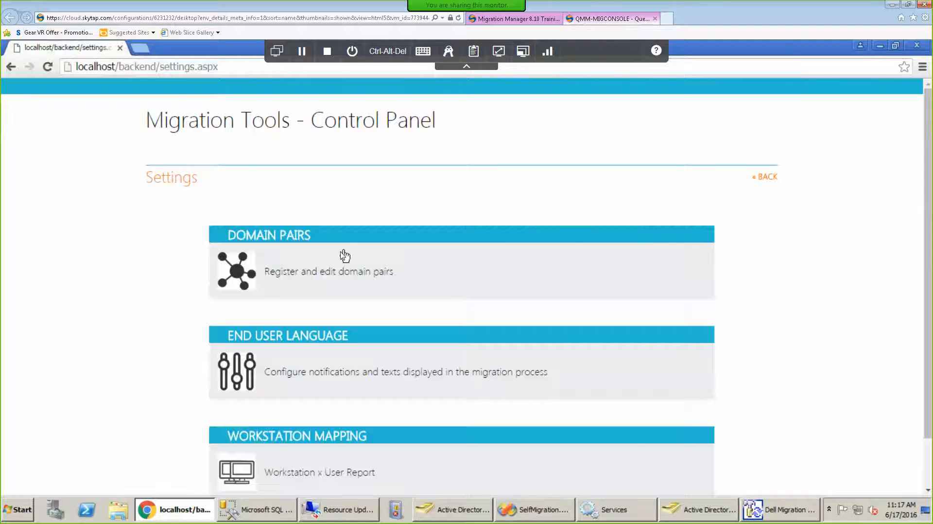
pyautogui.click(237, 287)
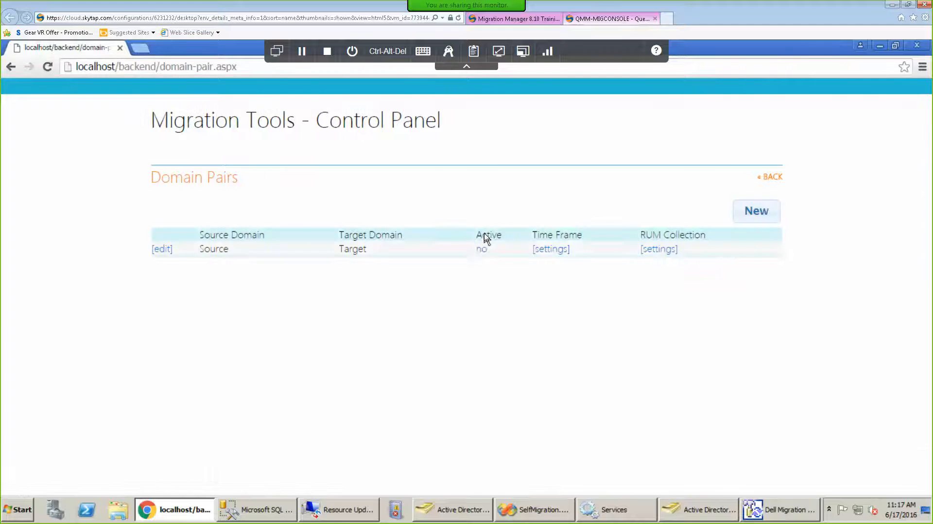
pyautogui.click(480, 251)
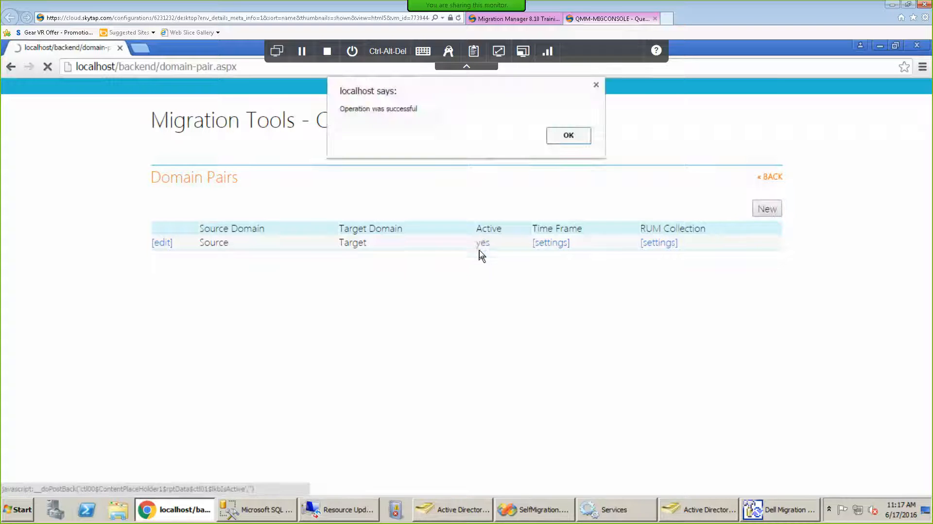
pyautogui.click(568, 136)
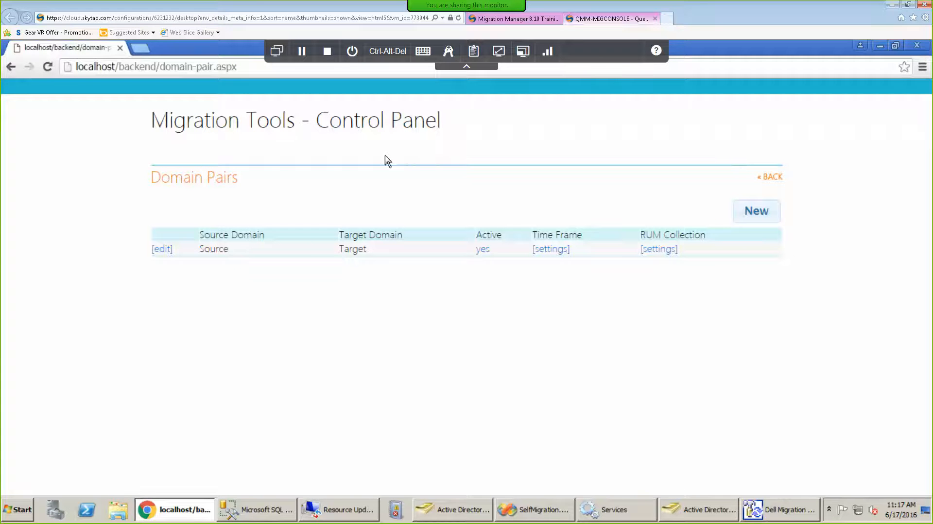
pyautogui.click(276, 51)
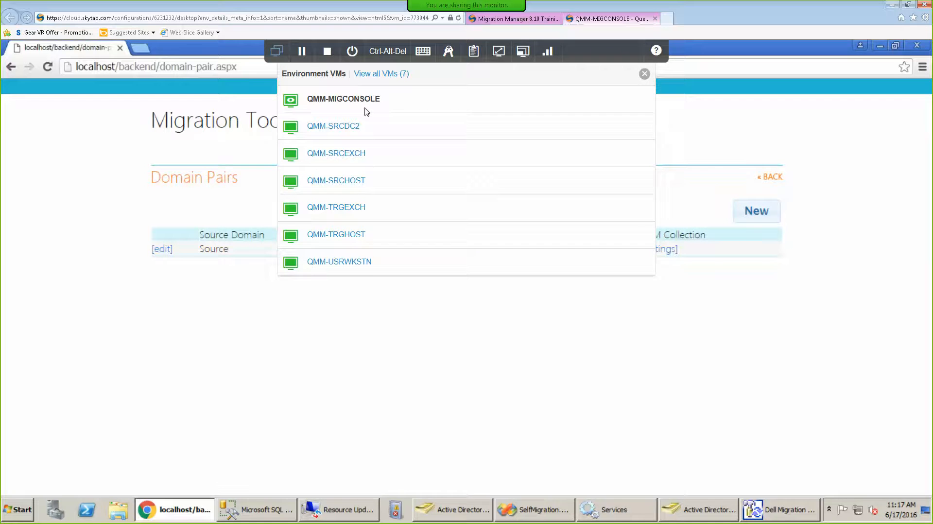
# Switch to QMM-USRWKSTN and log on with the account password.
pyautogui.click(359, 267)
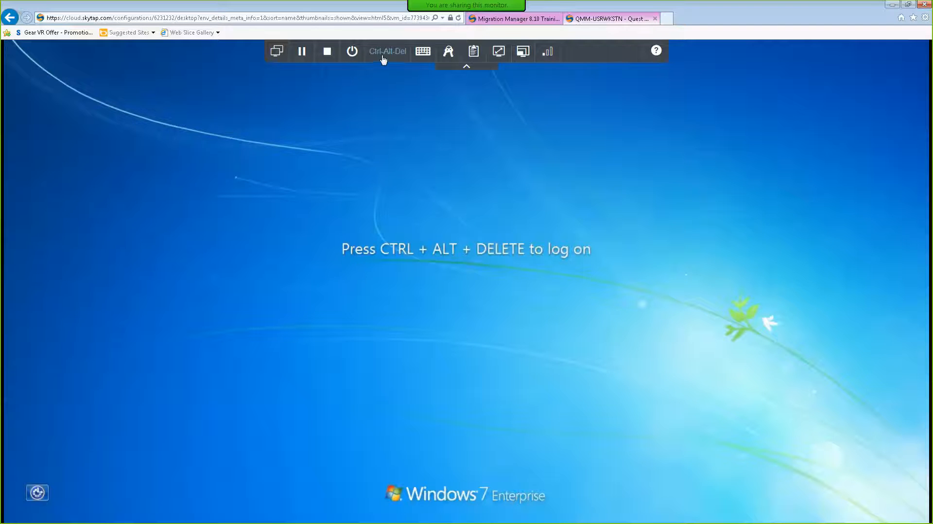
pyautogui.click(383, 57)
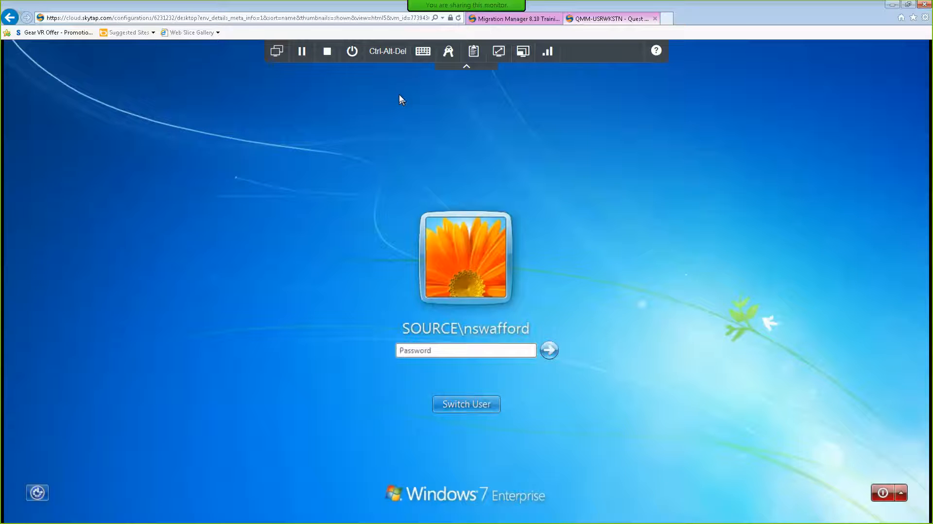
pyautogui.write('•')
pyautogui.press('Return')
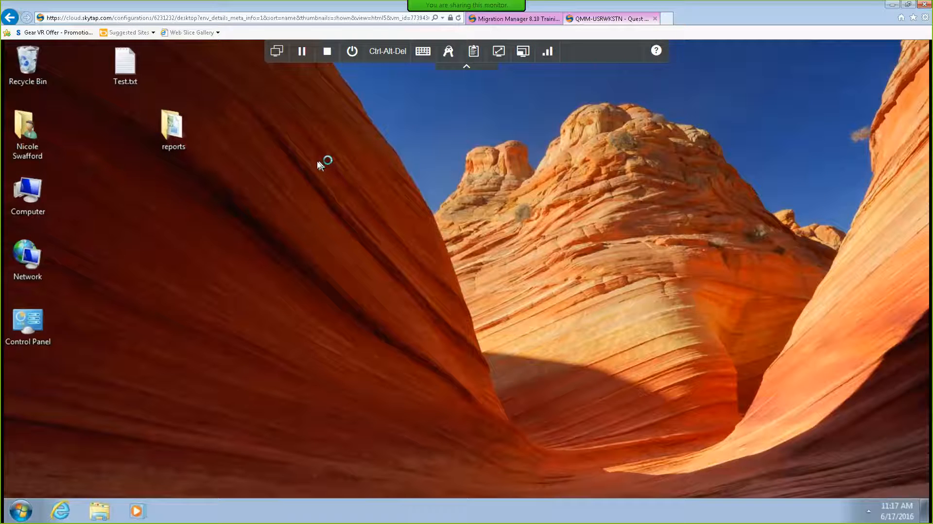
# Browse to C:\temp and open test.bat to view its contents.
pyautogui.doubleClick(23, 192)
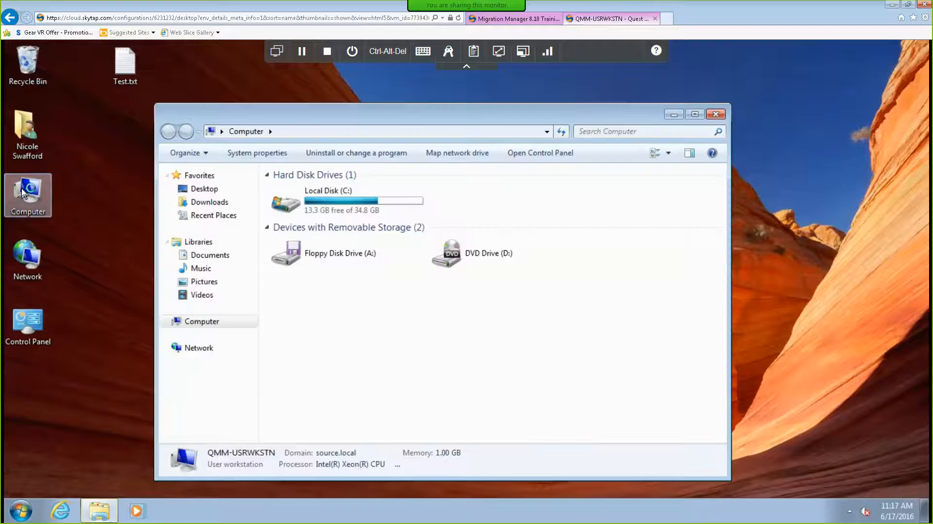
pyautogui.doubleClick(296, 207)
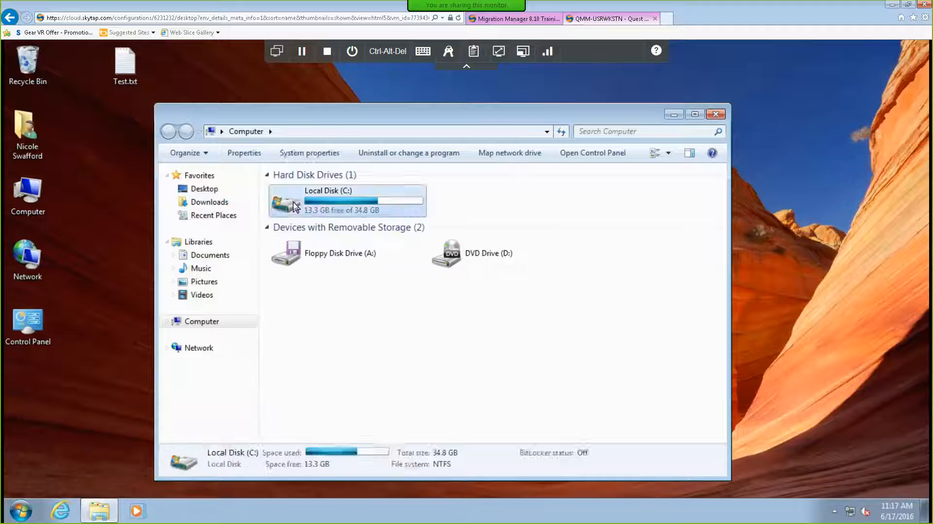
pyautogui.doubleClick(295, 257)
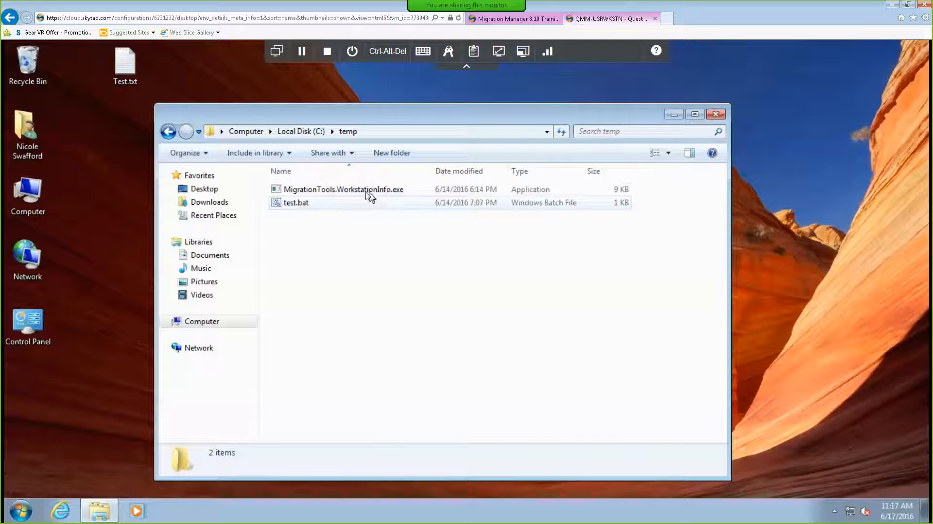
pyautogui.rightClick(302, 204)
pyautogui.click(330, 225)
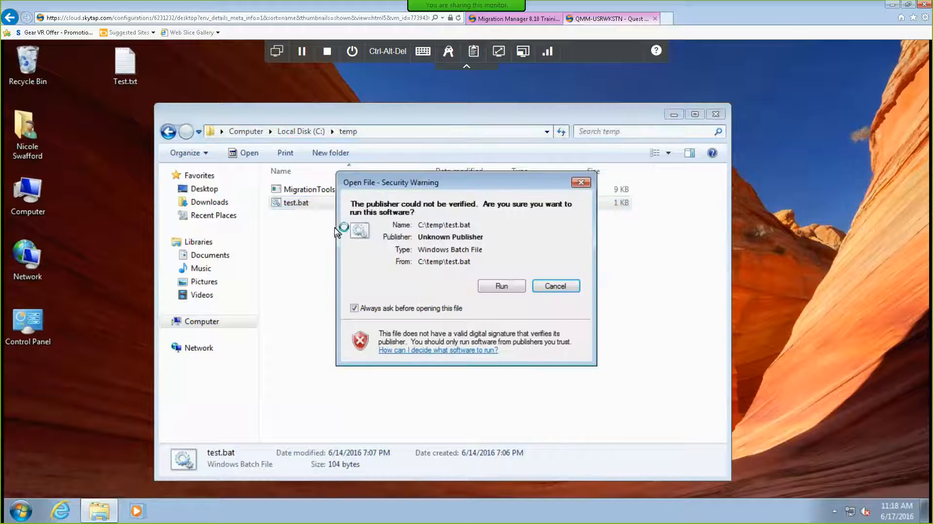
pyautogui.click(500, 287)
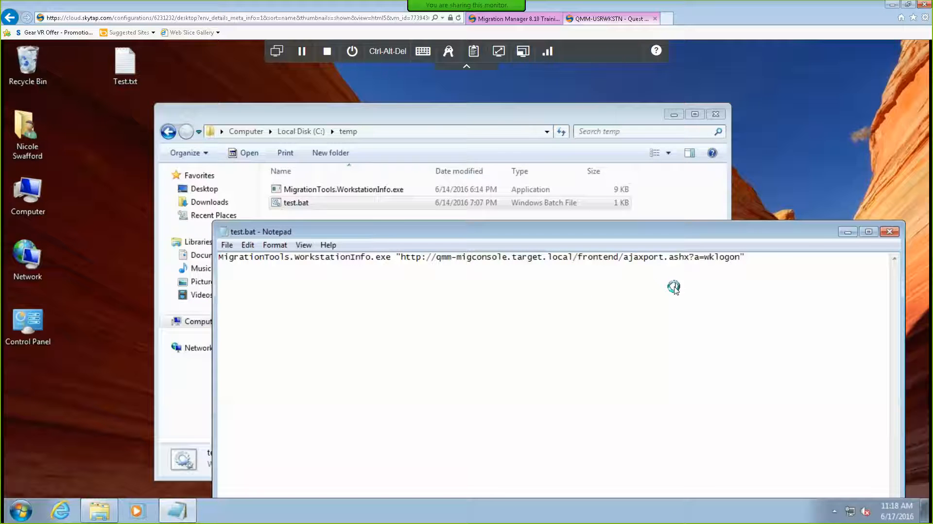
pyautogui.click(888, 233)
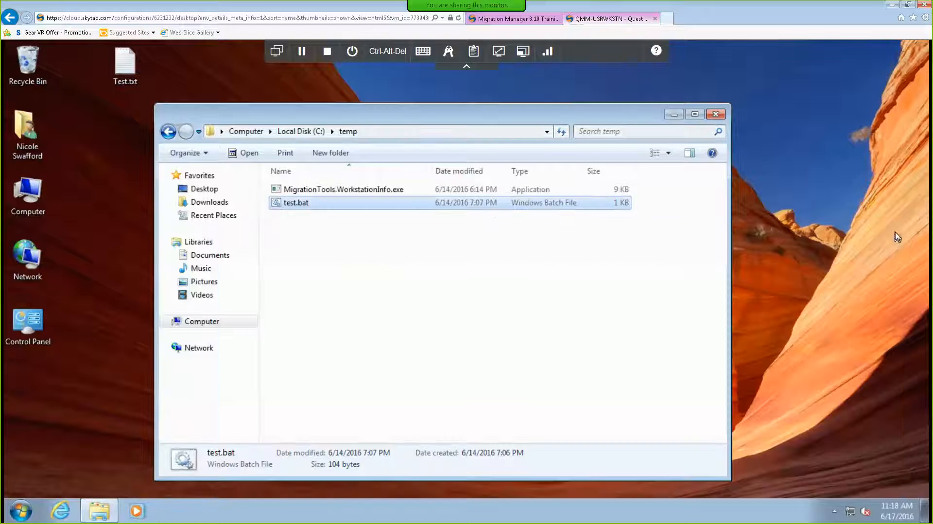
# Run test.bat, confirm the security warning, and close the temp folder window.
pyautogui.doubleClick(290, 204)
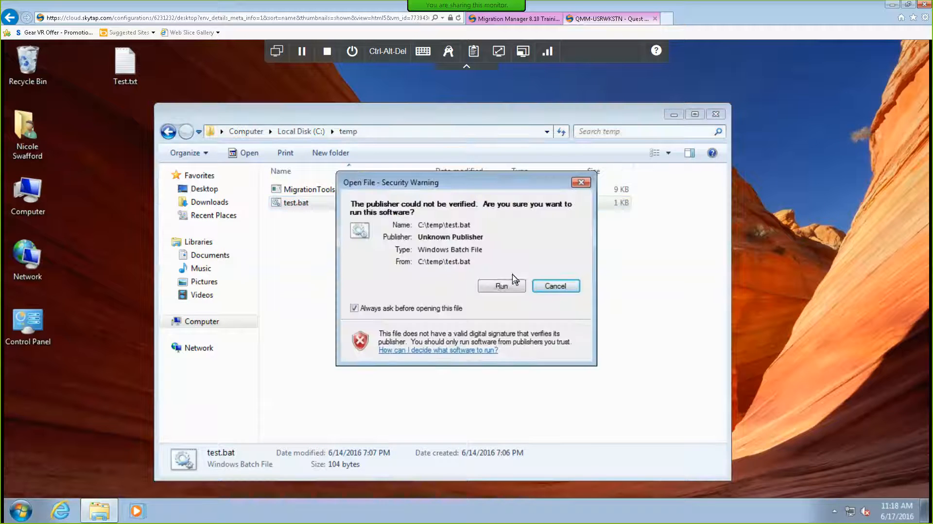
pyautogui.click(498, 285)
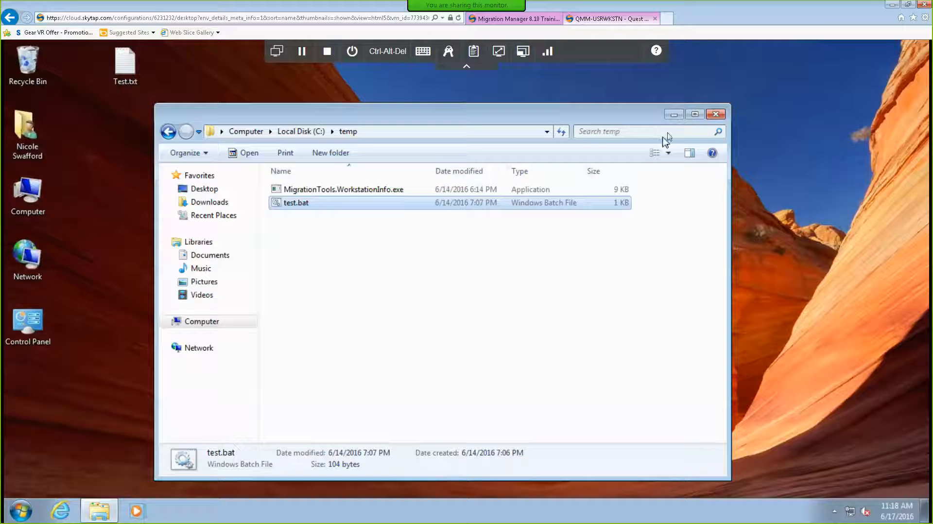
pyautogui.click(721, 118)
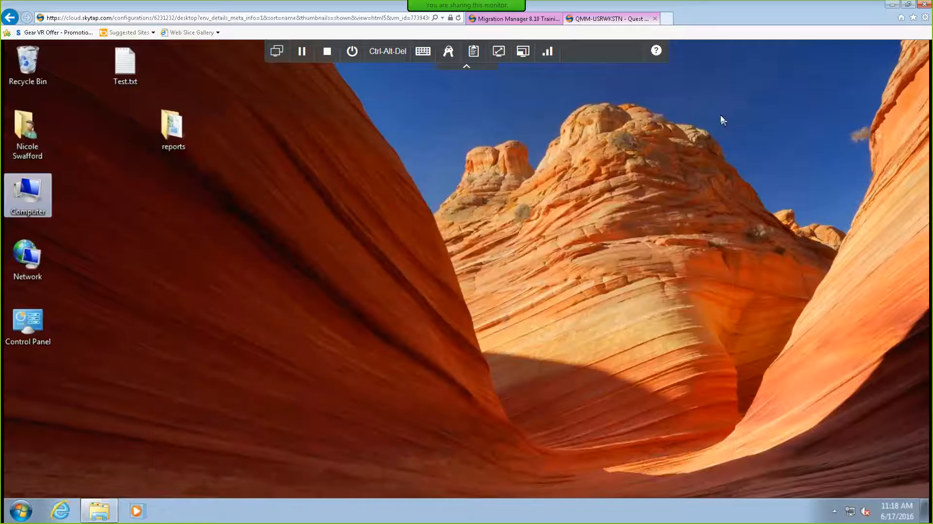
# Switch back to QMM-MIGCONSOLE and open the Prepare Migration page.
pyautogui.click(276, 52)
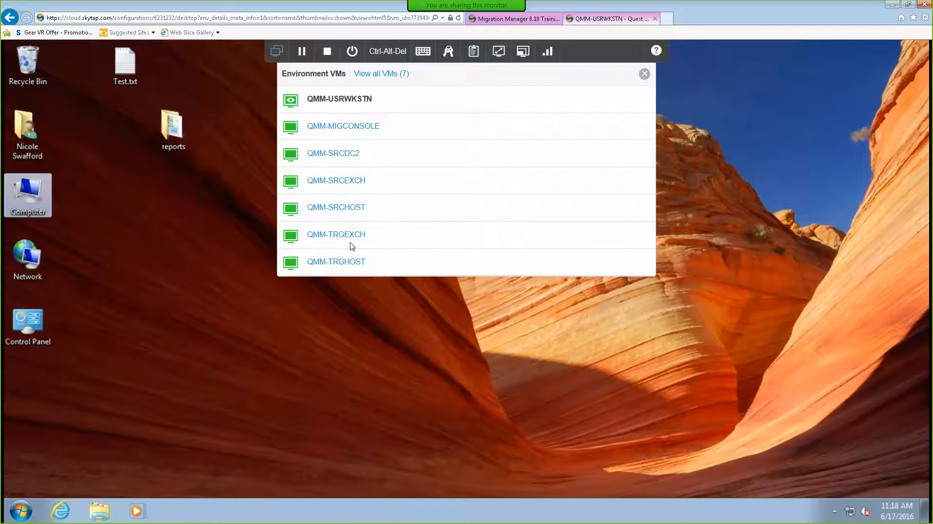
pyautogui.click(350, 126)
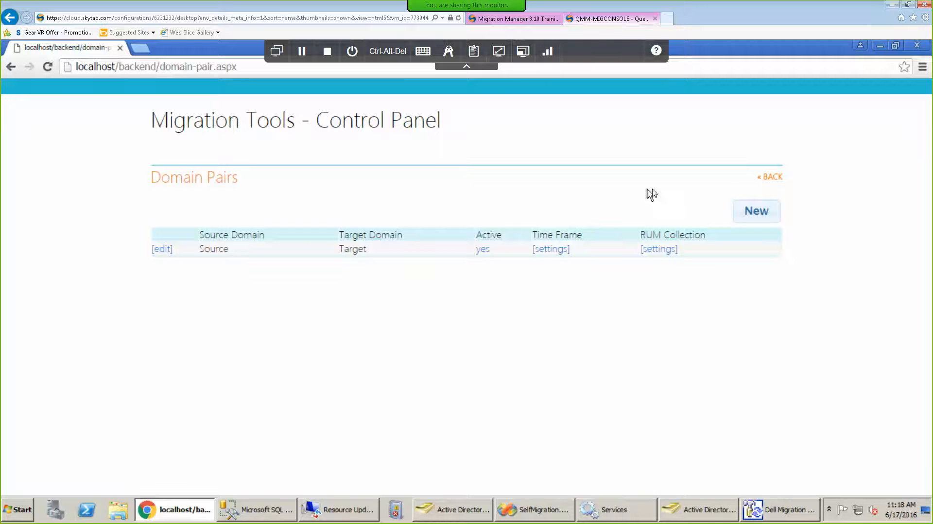
pyautogui.click(774, 179)
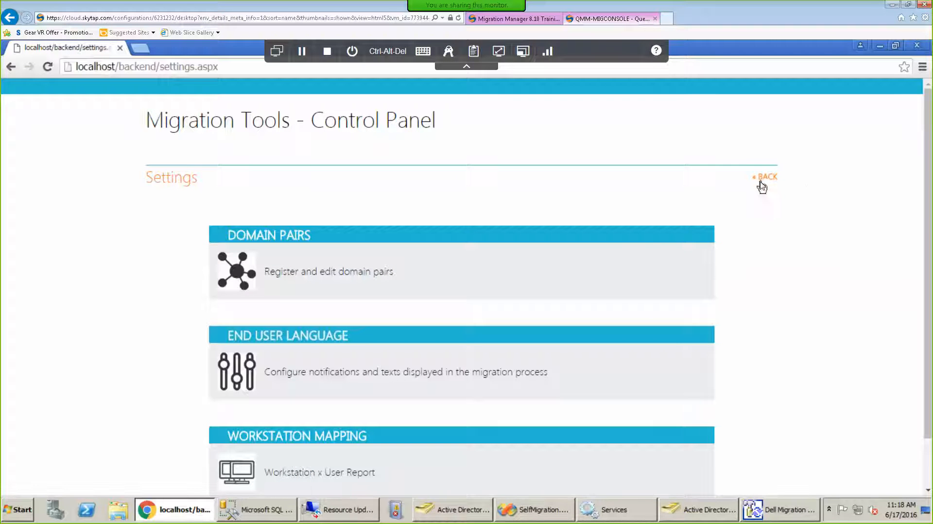
pyautogui.click(761, 183)
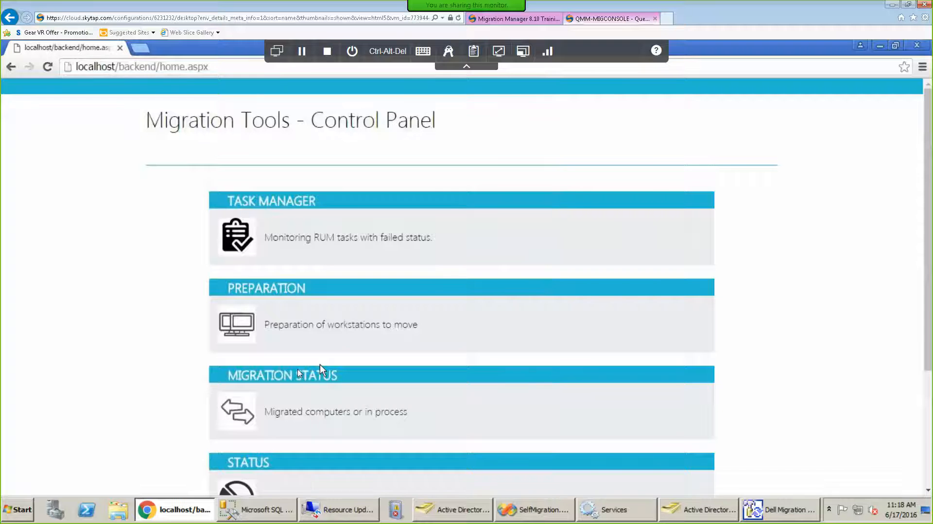
pyautogui.click(251, 336)
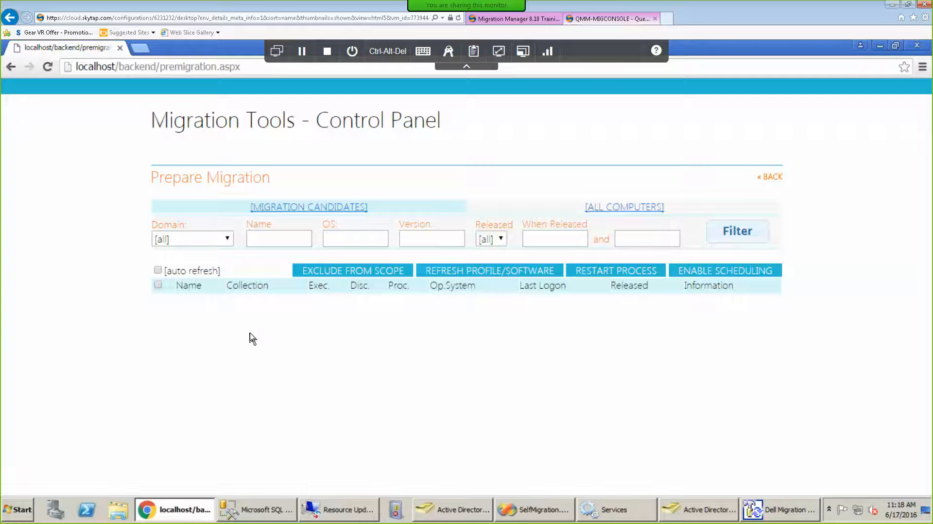
# List all computers, showing three including QMM-USRWKSTN last logged on 06/09/2016 14:41.
pyautogui.click(621, 209)
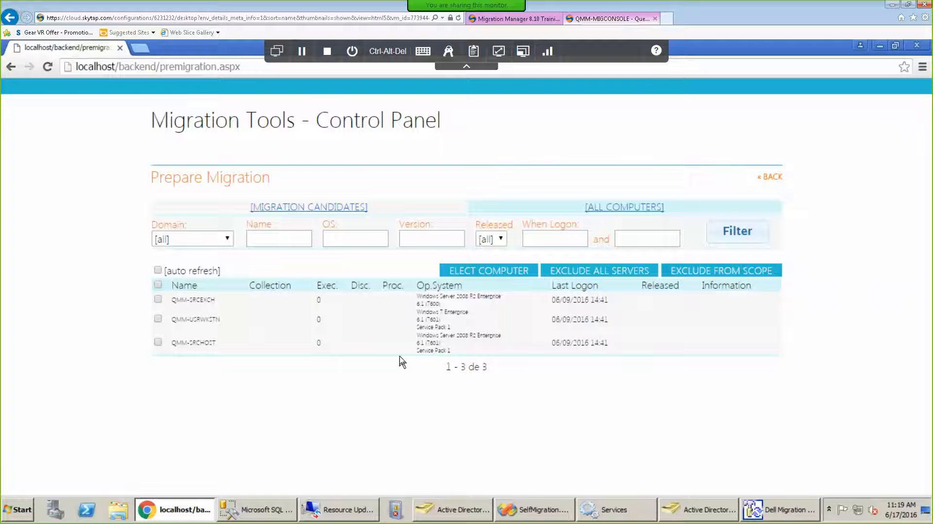
pyautogui.click(309, 208)
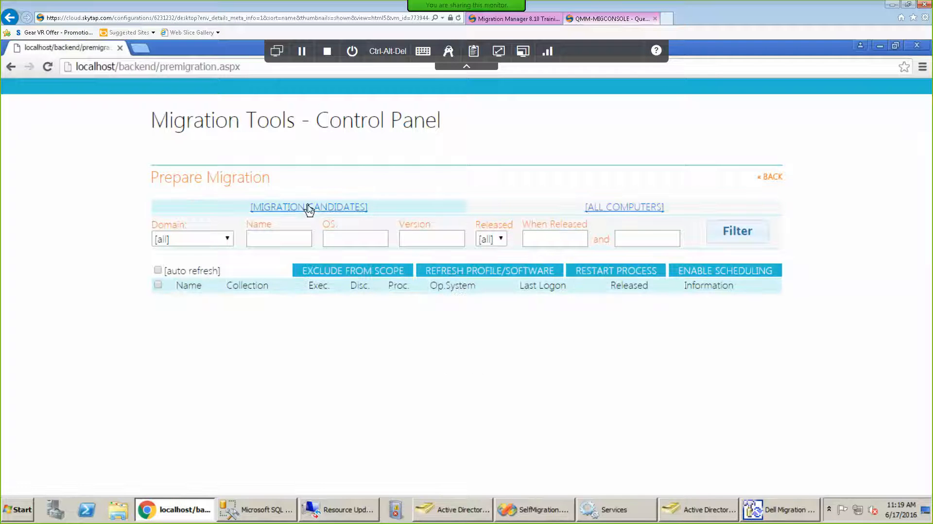
pyautogui.click(616, 209)
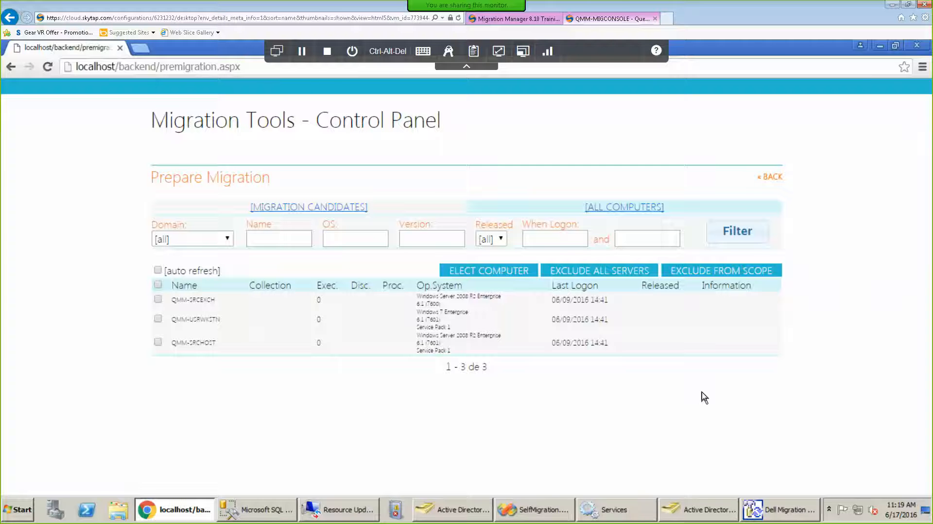
pyautogui.click(275, 51)
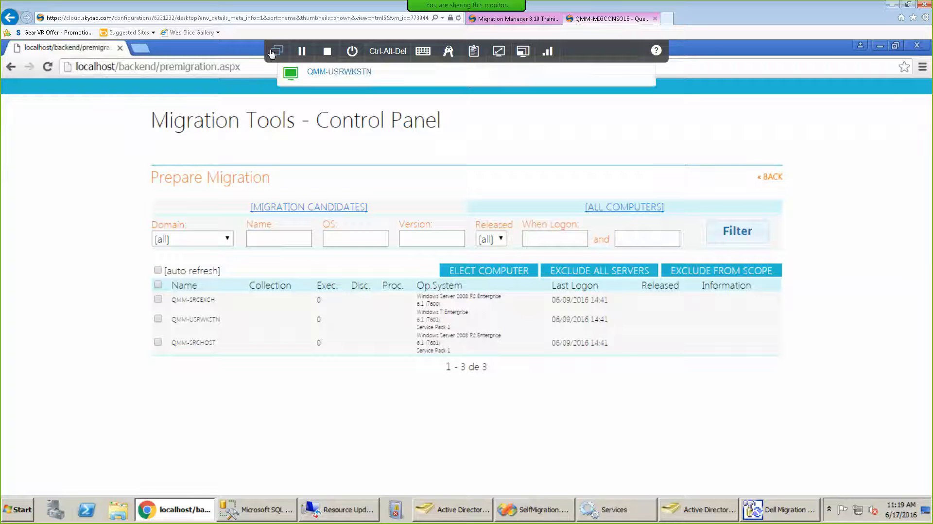
pyautogui.click(329, 265)
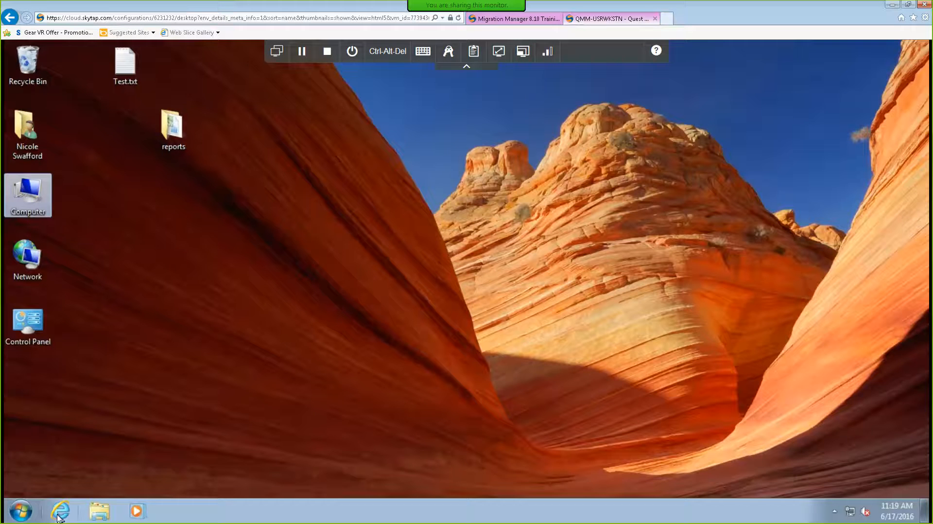
pyautogui.click(58, 514)
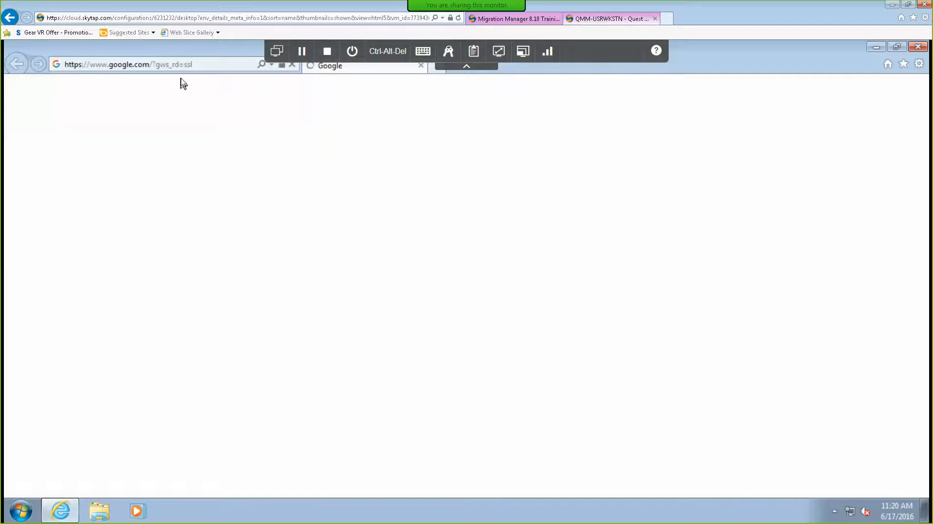
pyautogui.click(224, 64)
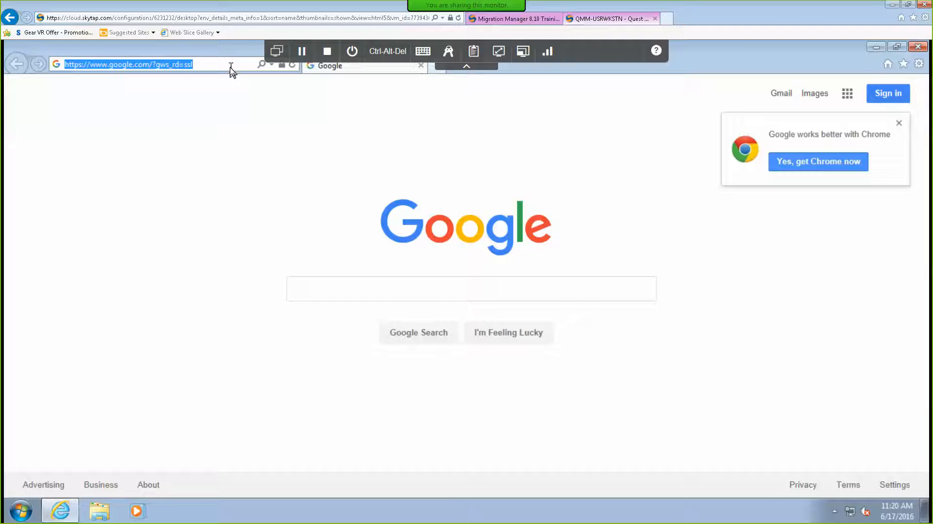
pyautogui.write('http:')
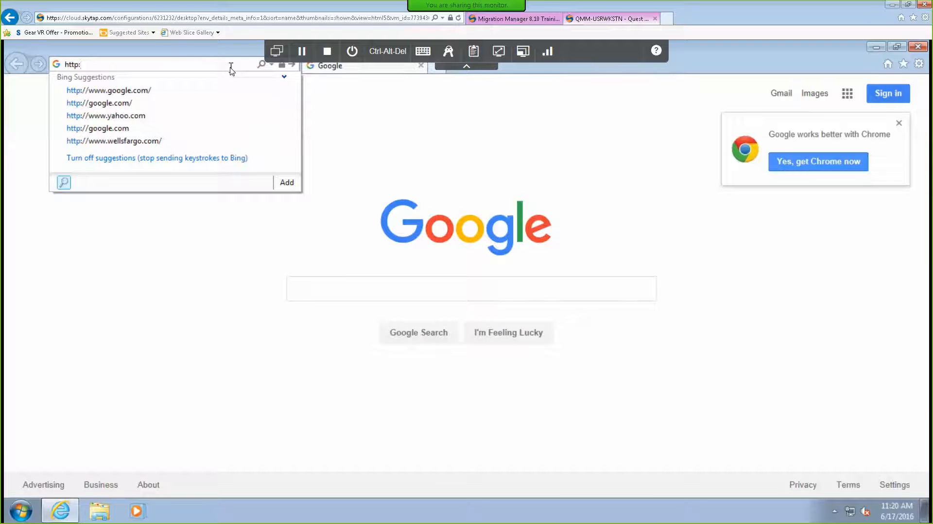
pyautogui.write('//qmm-migconsoe')
pyautogui.press('BackSpace')
pyautogui.press('Down')
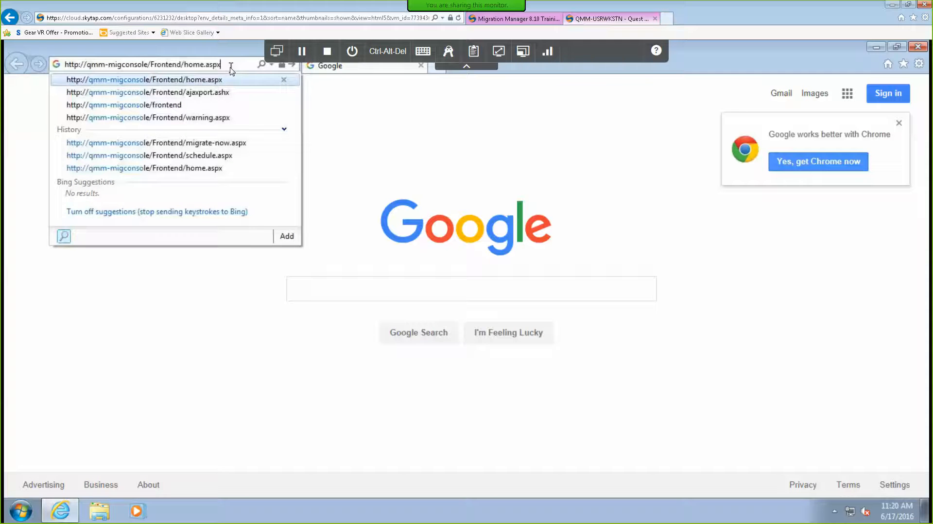
pyautogui.press('Return')
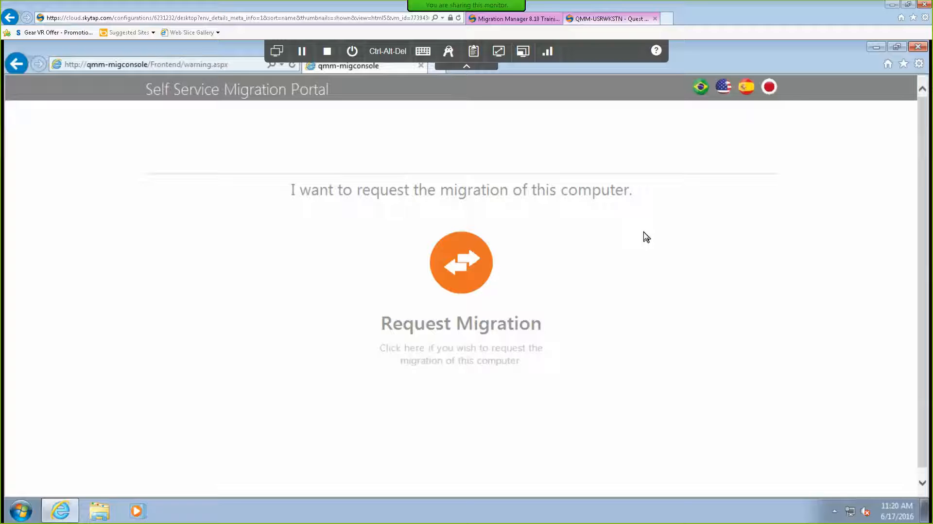
pyautogui.click(478, 273)
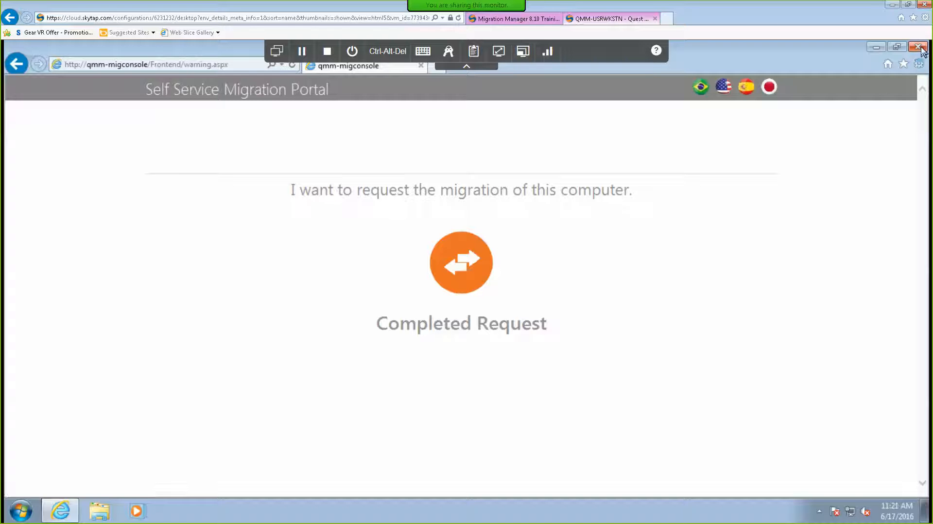
pyautogui.click(278, 53)
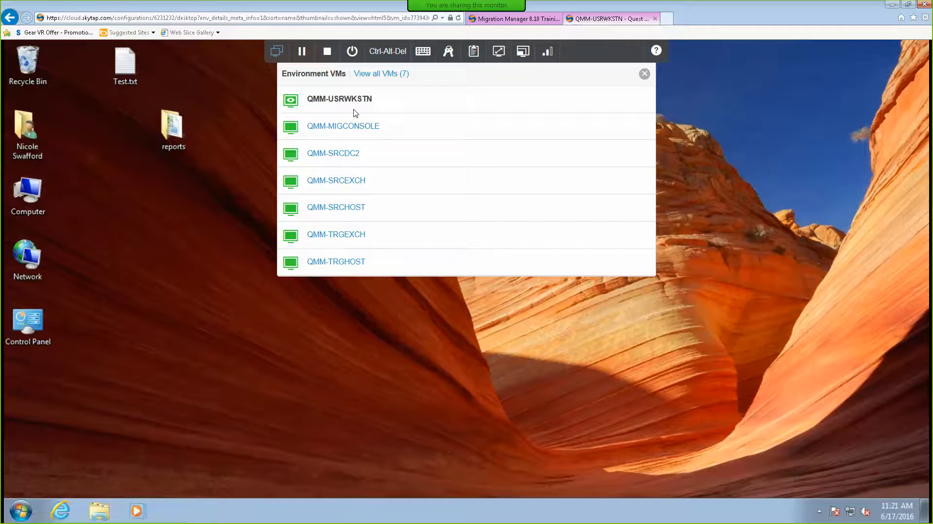
# On QMM-MIGCONSOLE, enable auto refresh and show only the migration candidates.
pyautogui.click(343, 126)
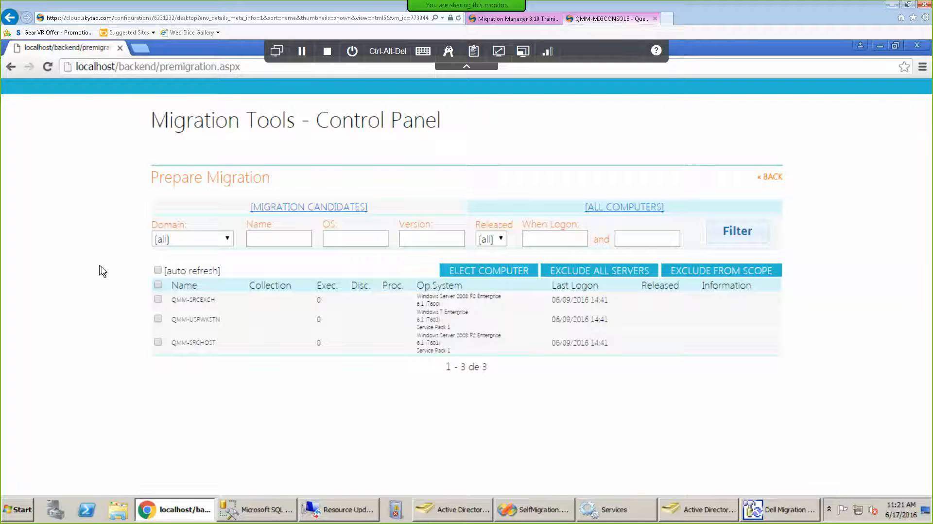
pyautogui.click(158, 271)
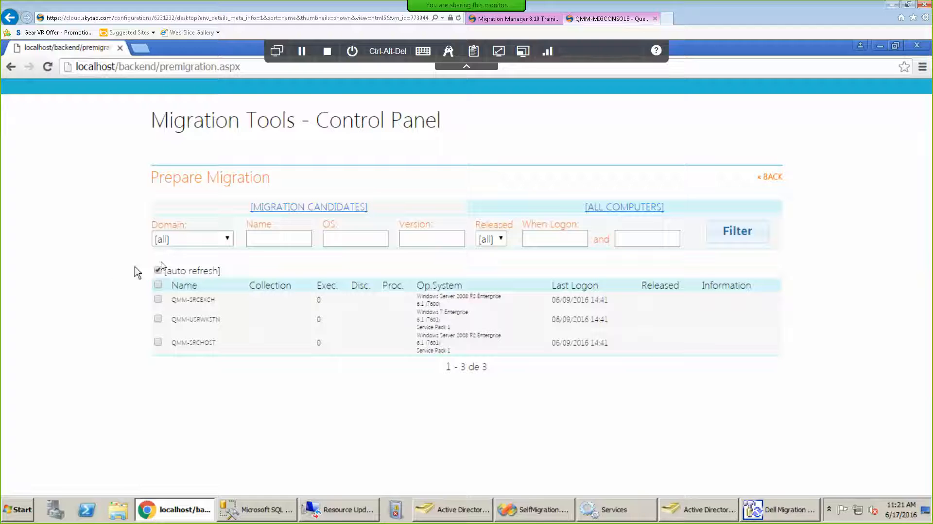
pyautogui.click(287, 209)
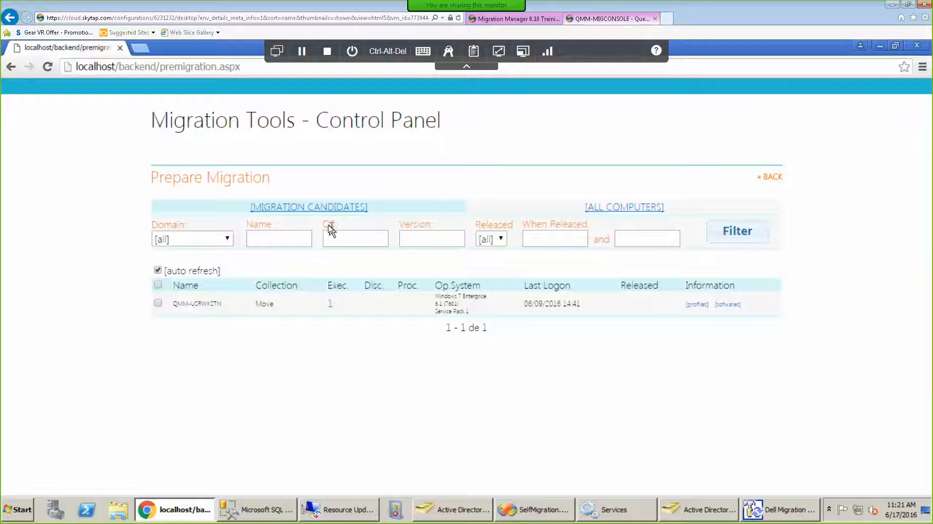
# Check the profiles gathered for QMM-USRWKSTN, then switch the session to QMM-USRWKSTN.
pyautogui.click(693, 305)
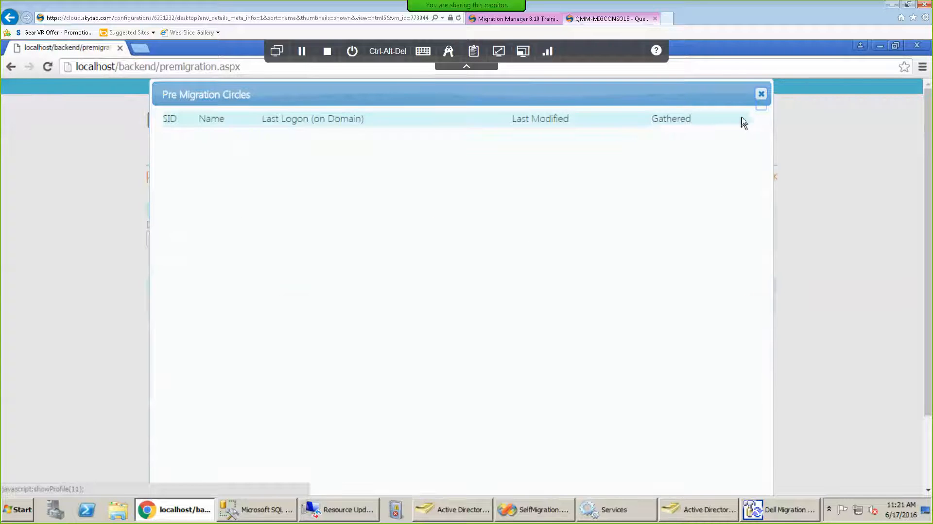
pyautogui.click(761, 95)
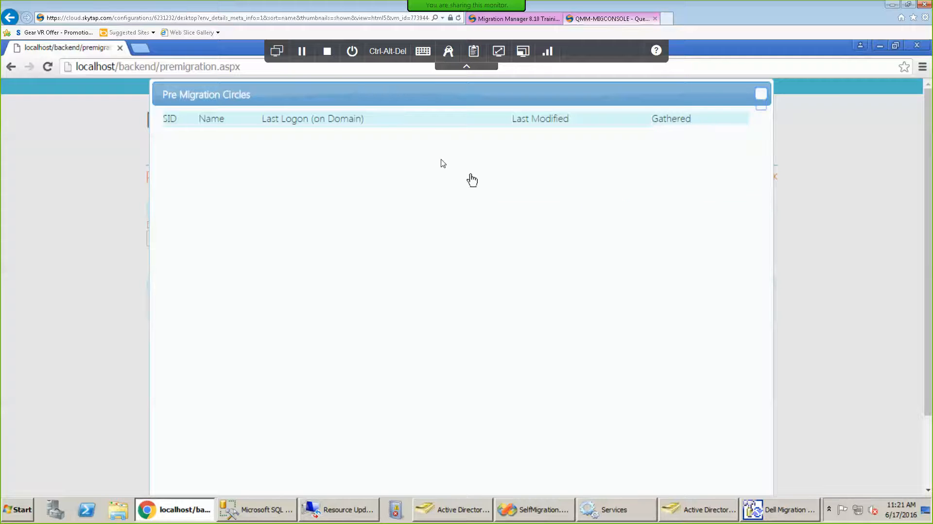
pyautogui.click(276, 51)
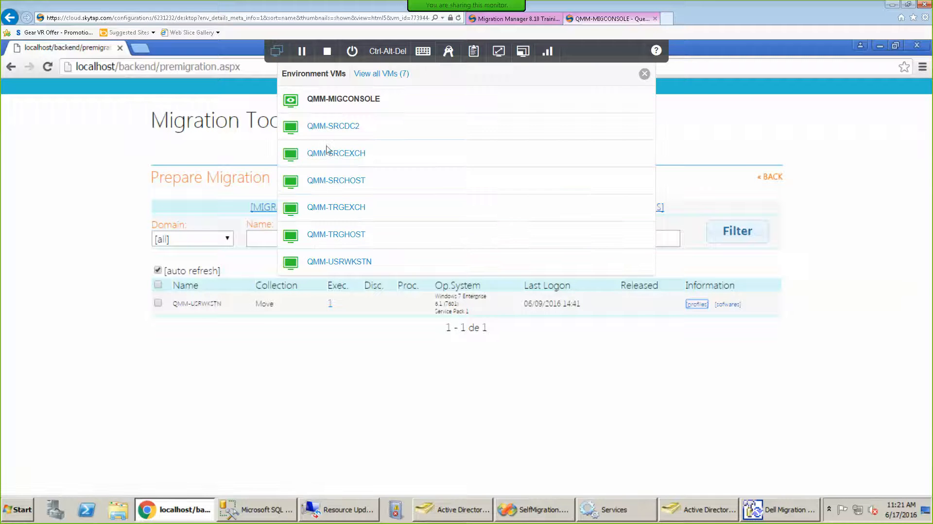
pyautogui.click(337, 261)
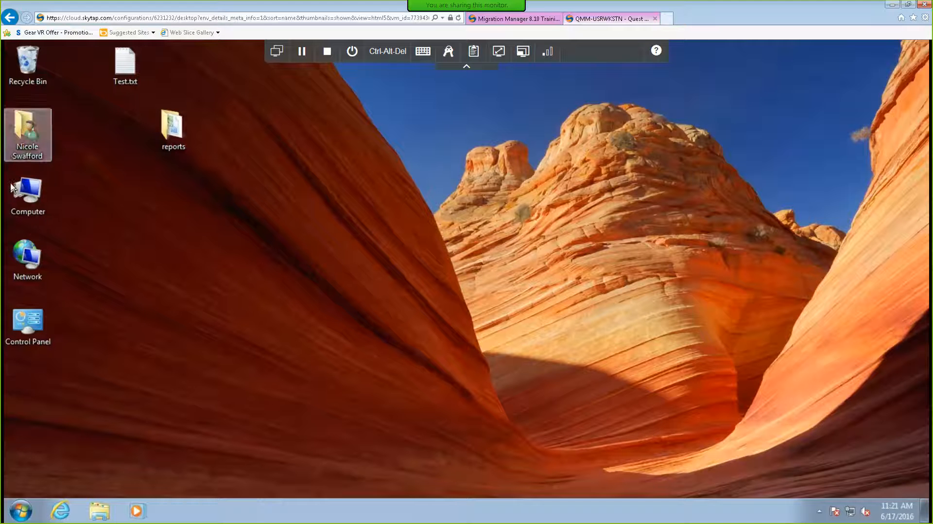
# Run C:\temp\test.bat on QMM-USRWKSTN, confirm the security warning, and close the folder window.
pyautogui.doubleClick(27, 194)
pyautogui.doubleClick(287, 204)
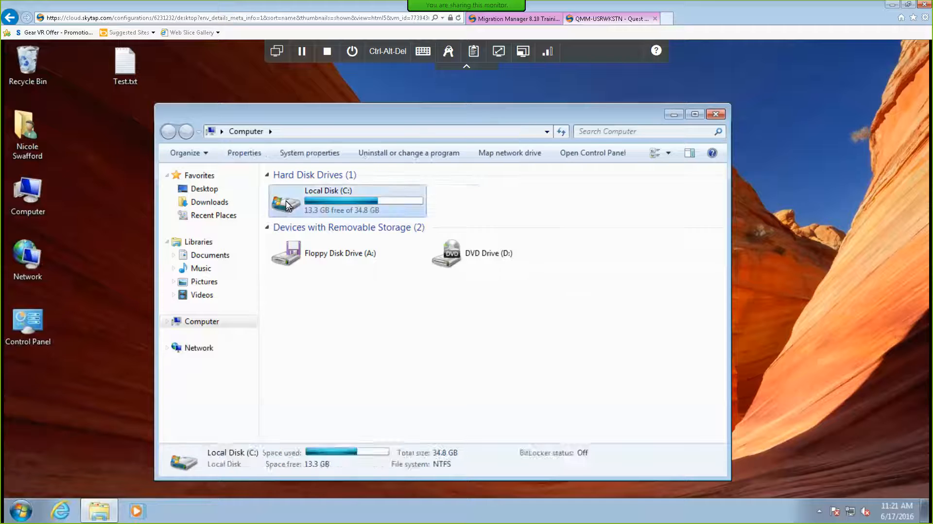
pyautogui.doubleClick(297, 257)
pyautogui.doubleClick(297, 204)
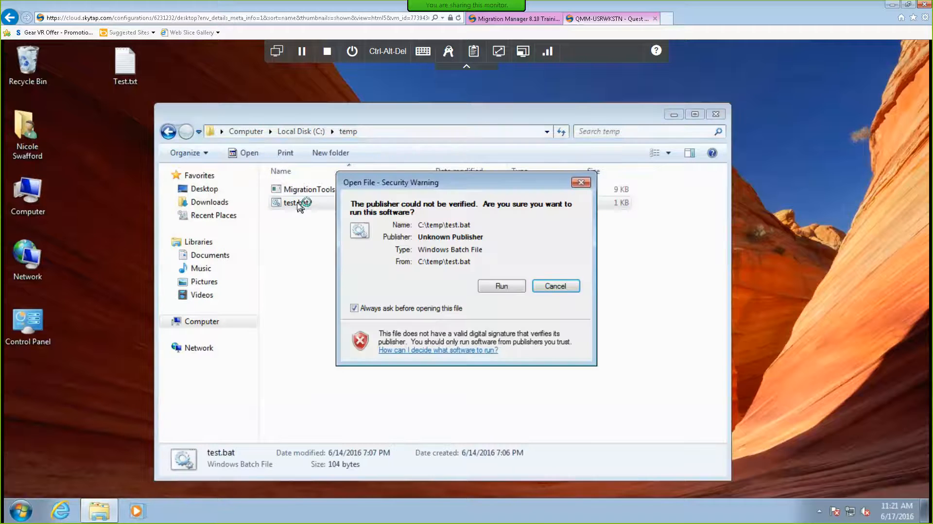
pyautogui.click(495, 286)
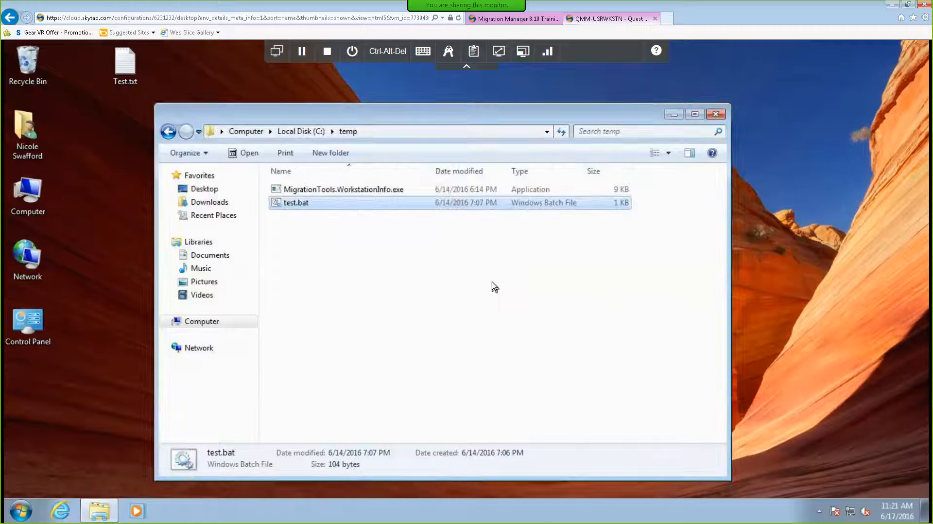
pyautogui.click(715, 114)
pyautogui.click(277, 56)
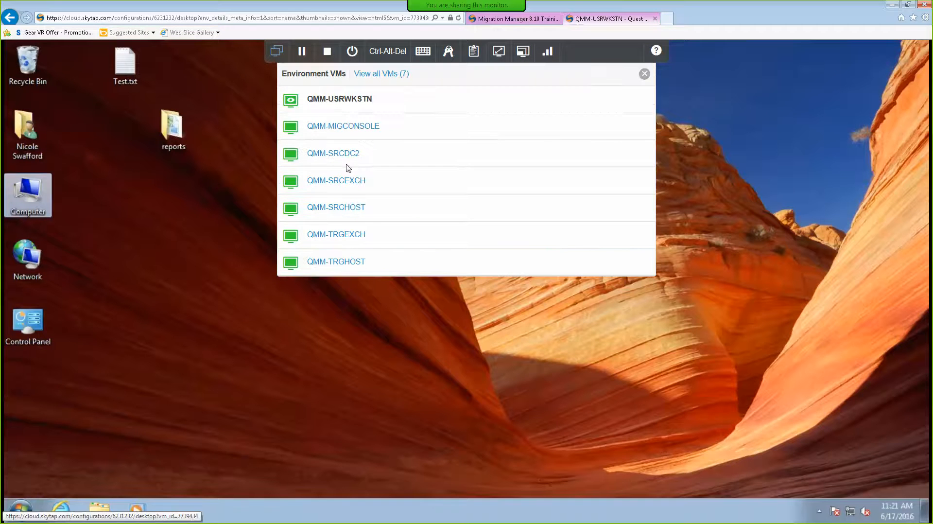
# On QMM-MIGCONSOLE, review QMM-USRWKSTN's profiles and software inventory, then bring up Resource Updating Manager.
pyautogui.click(347, 127)
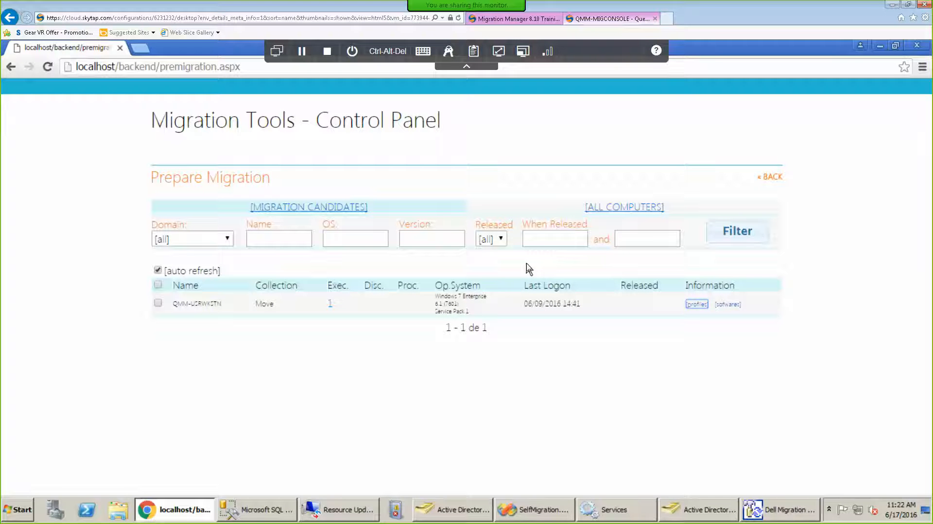
pyautogui.click(697, 306)
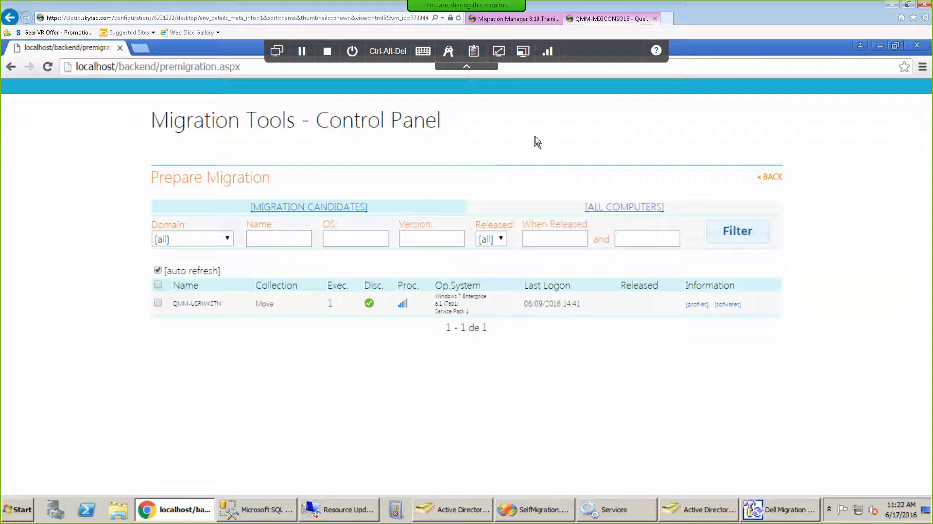
pyautogui.click(729, 305)
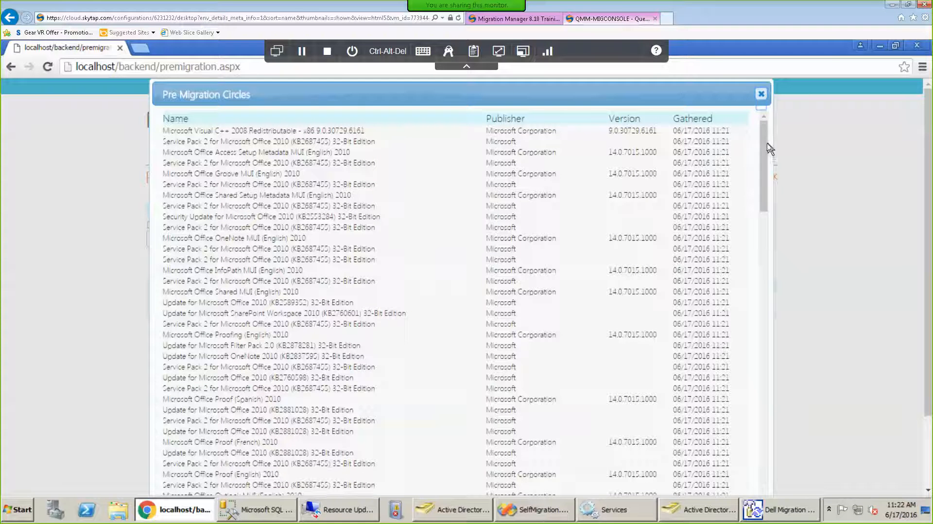
pyautogui.scroll(-1, 762, 373)
pyautogui.scroll(-10, 762, 383)
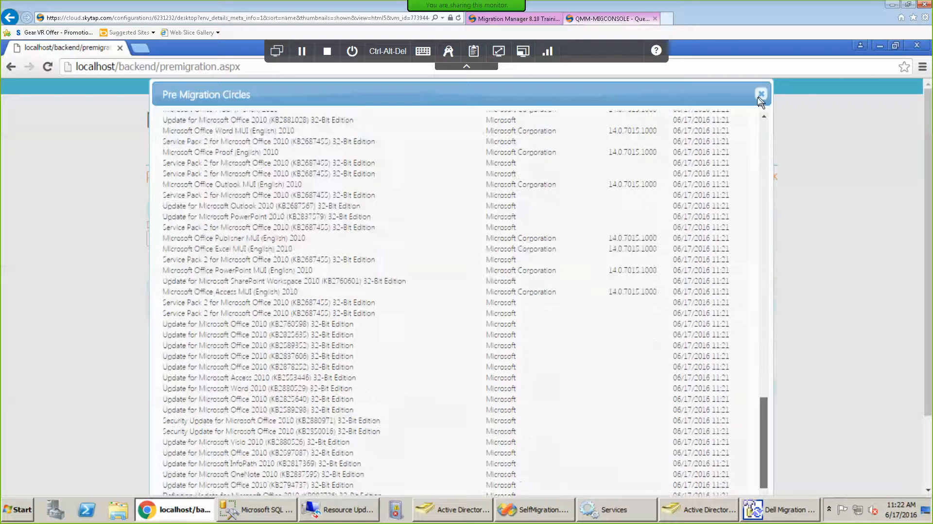
pyautogui.click(761, 94)
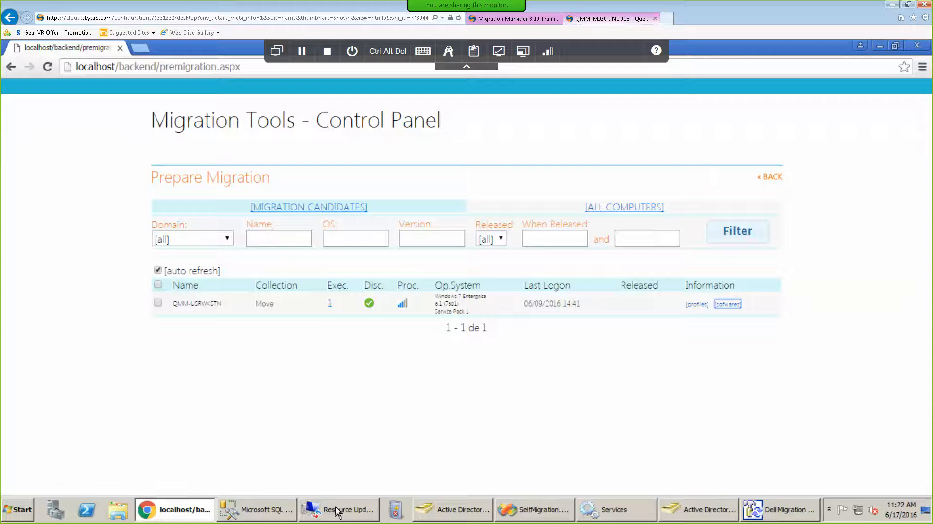
pyautogui.moveTo(336, 511)
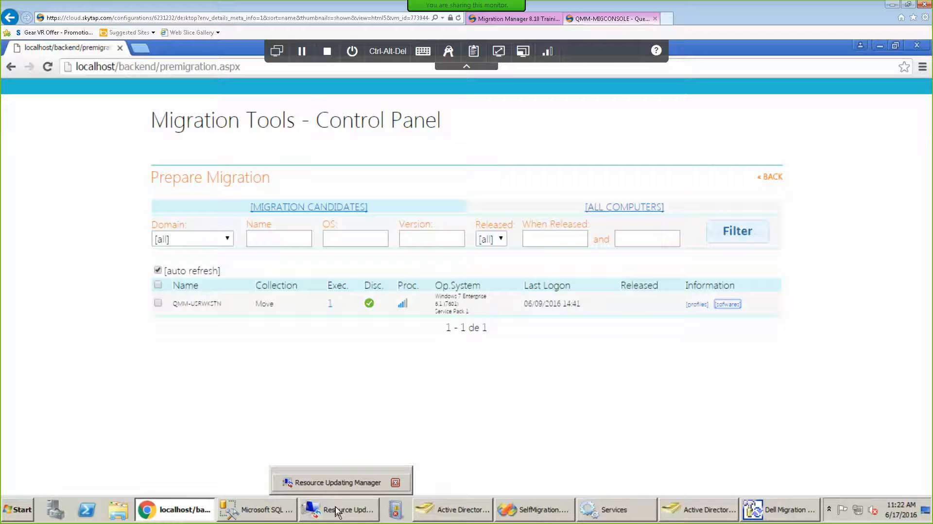
pyautogui.click(336, 511)
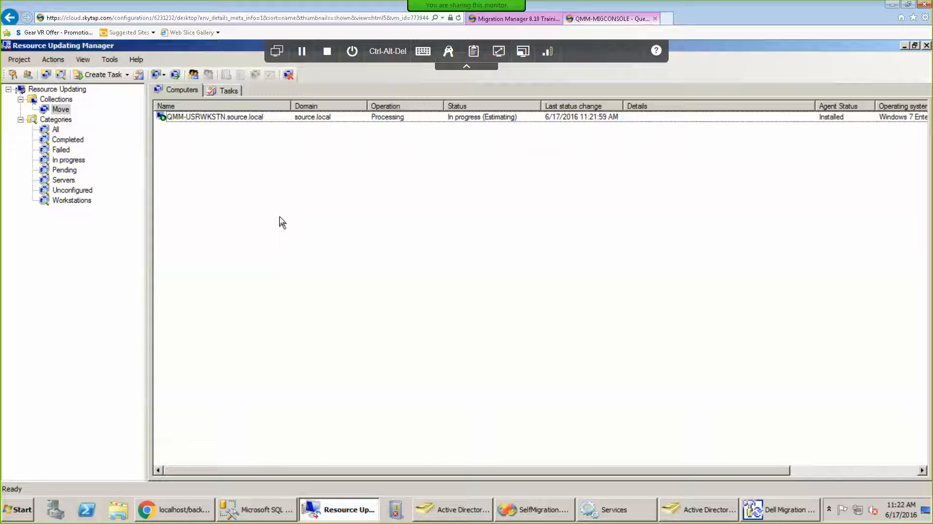
# Check the move progress details for QMM-USRWKSTN.source.local, then close them.
pyautogui.click(498, 121)
pyautogui.rightClick(498, 122)
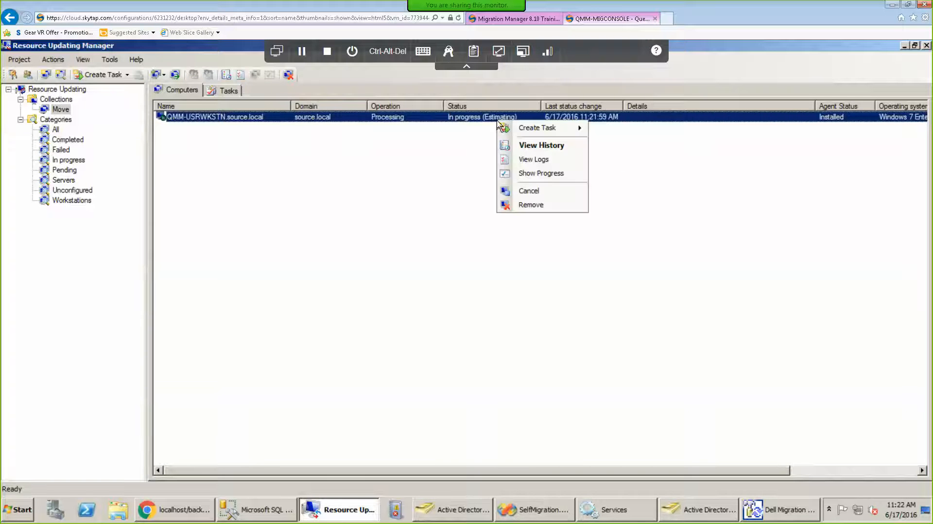
pyautogui.click(567, 183)
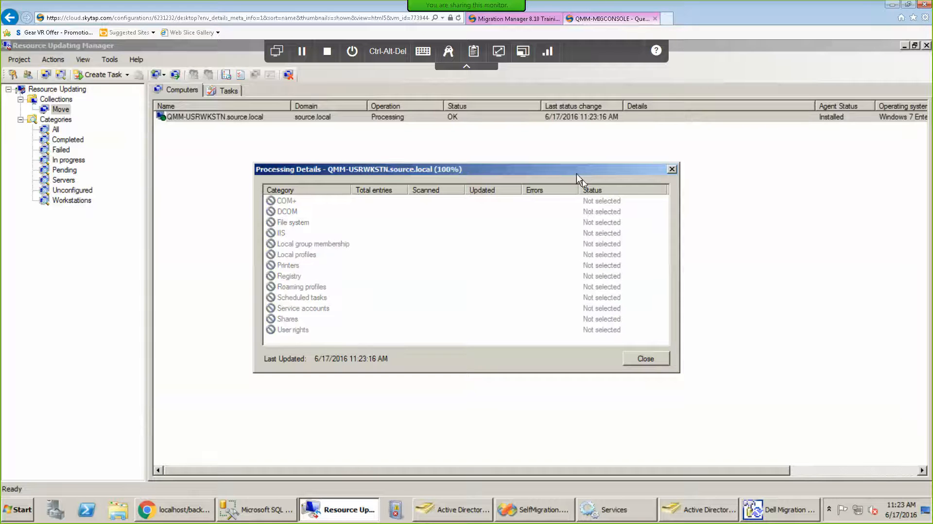
pyautogui.click(670, 171)
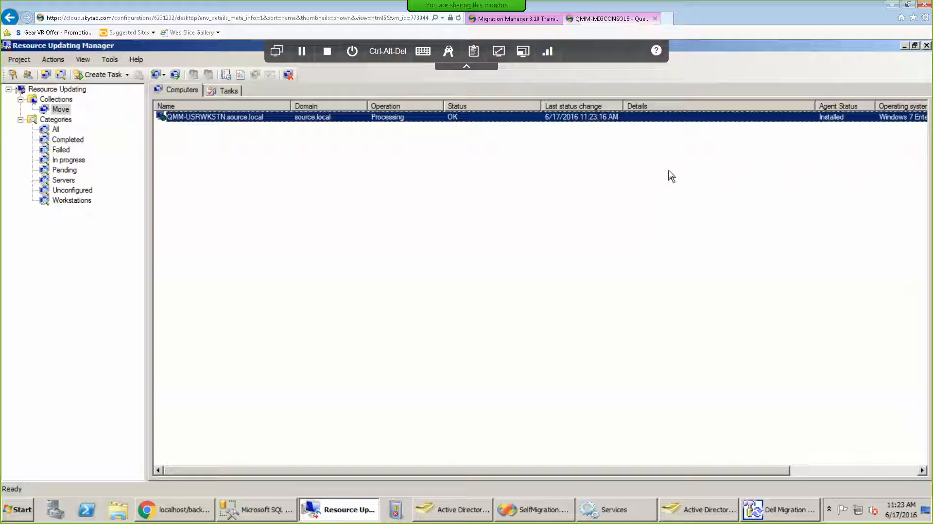
pyautogui.click(537, 508)
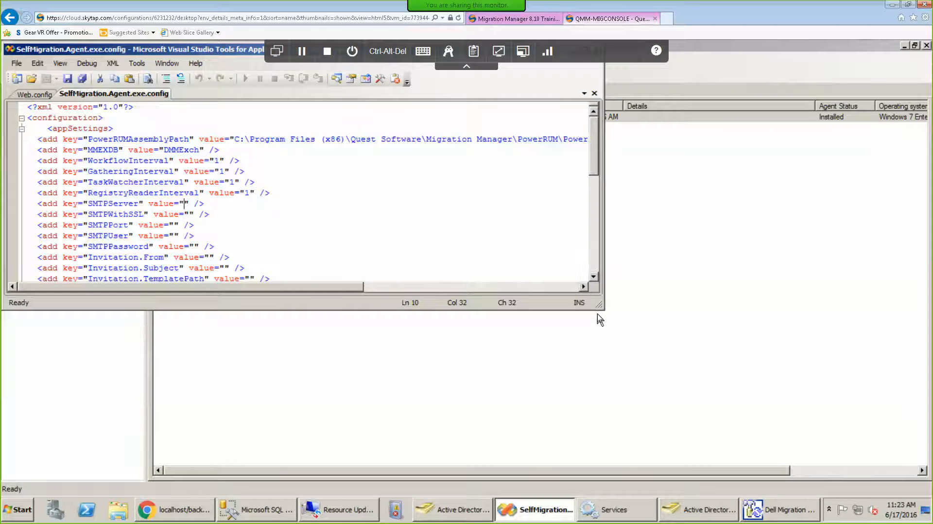
pyautogui.moveTo(601, 307); pyautogui.dragTo(641, 411)
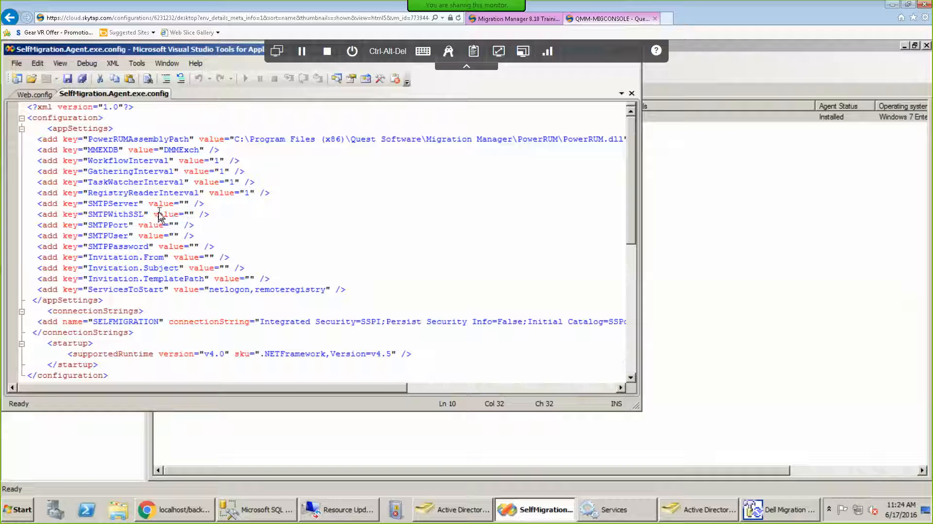
pyautogui.click(178, 258)
pyautogui.moveTo(195, 52); pyautogui.dragTo(226, 104)
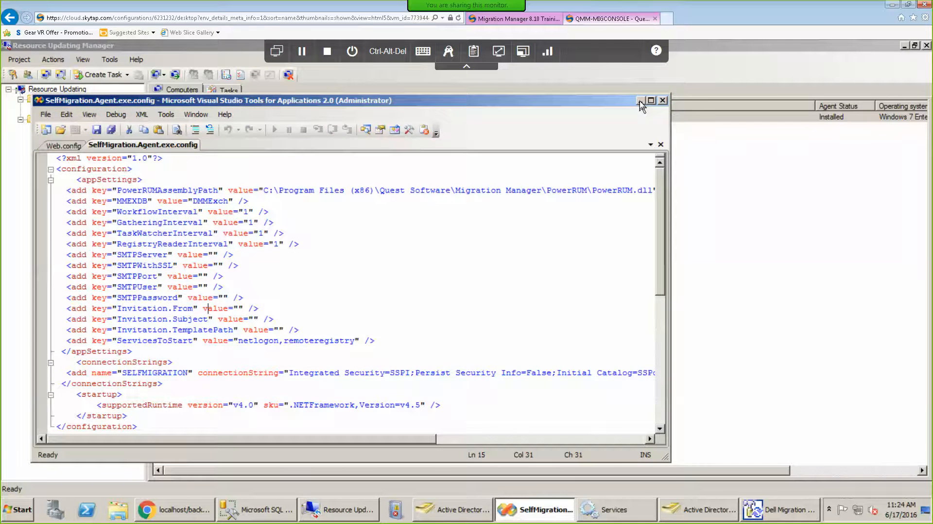
pyautogui.click(640, 101)
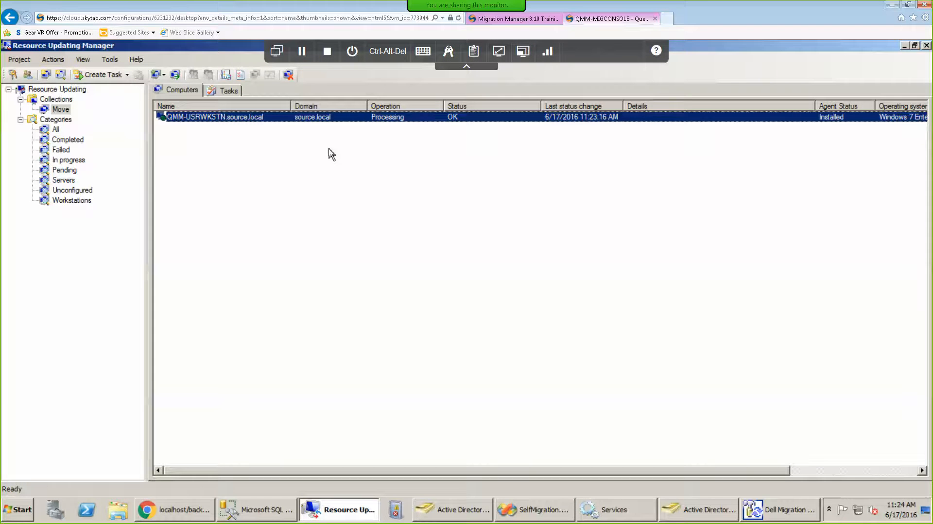
pyautogui.rightClick(427, 122)
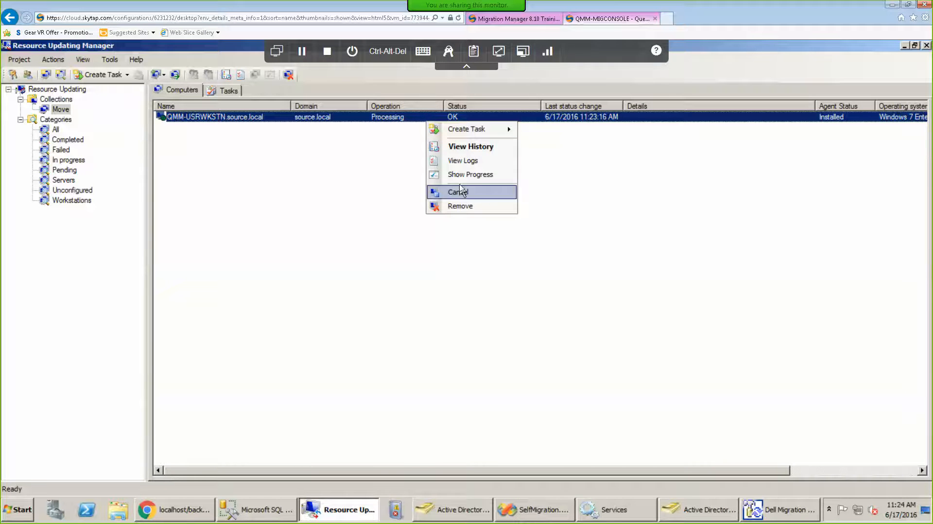
pyautogui.click(462, 161)
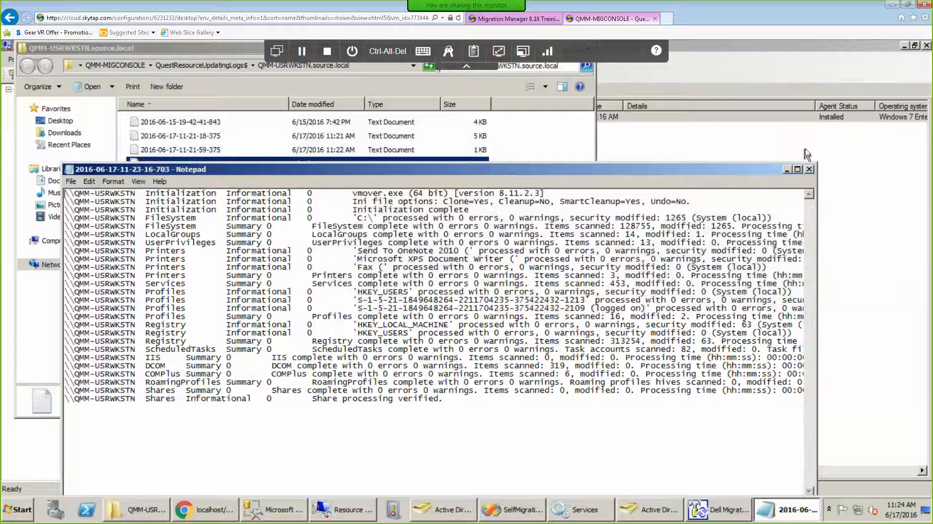
pyautogui.click(810, 170)
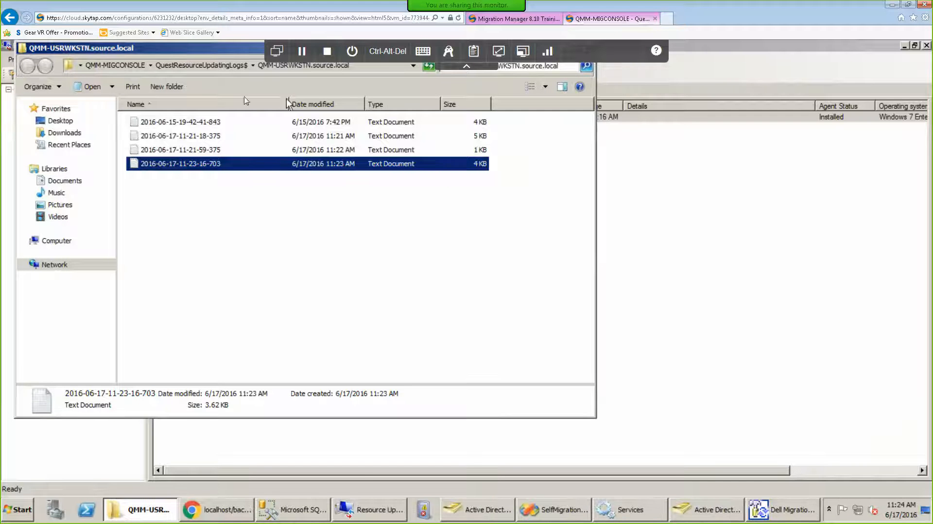
pyautogui.moveTo(198, 49); pyautogui.dragTo(259, 123)
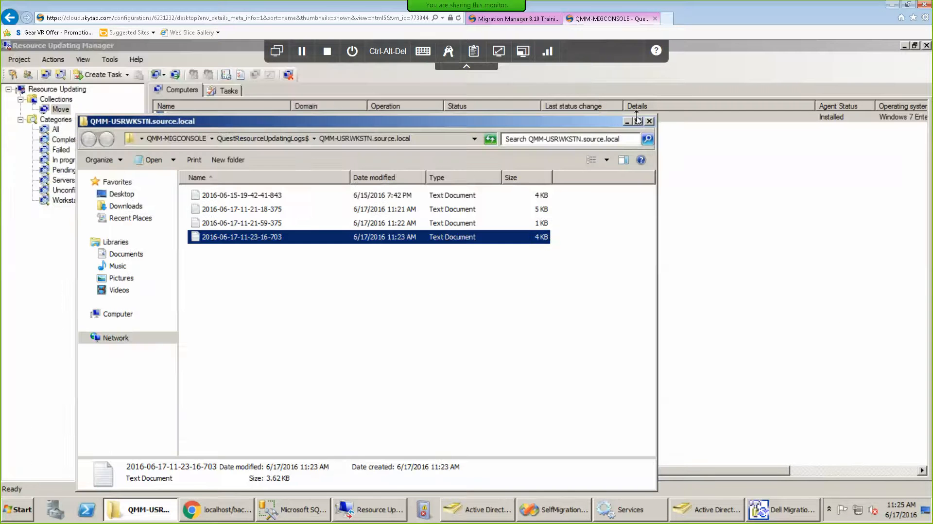
pyautogui.click(649, 122)
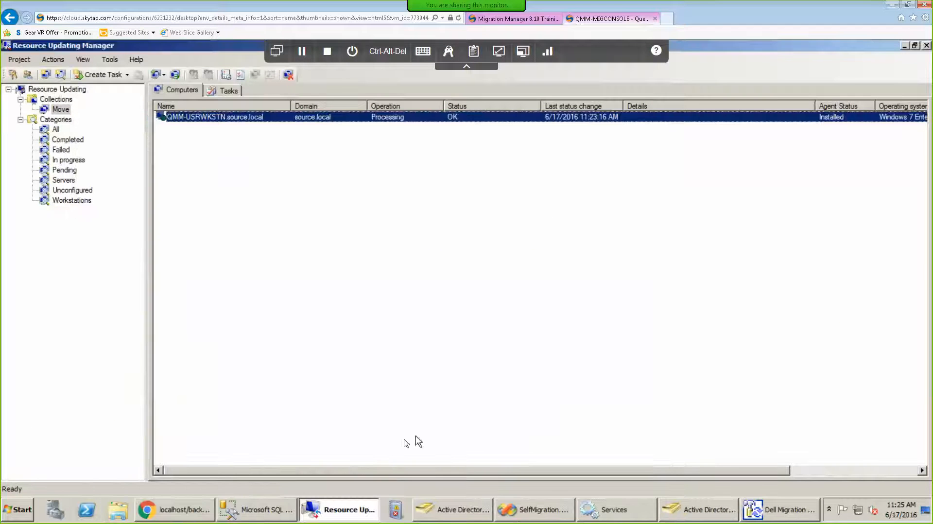
# Bring Migration Tools Control Panel forward and switch the remote session to QMM-USRWKSTN.
pyautogui.click(189, 512)
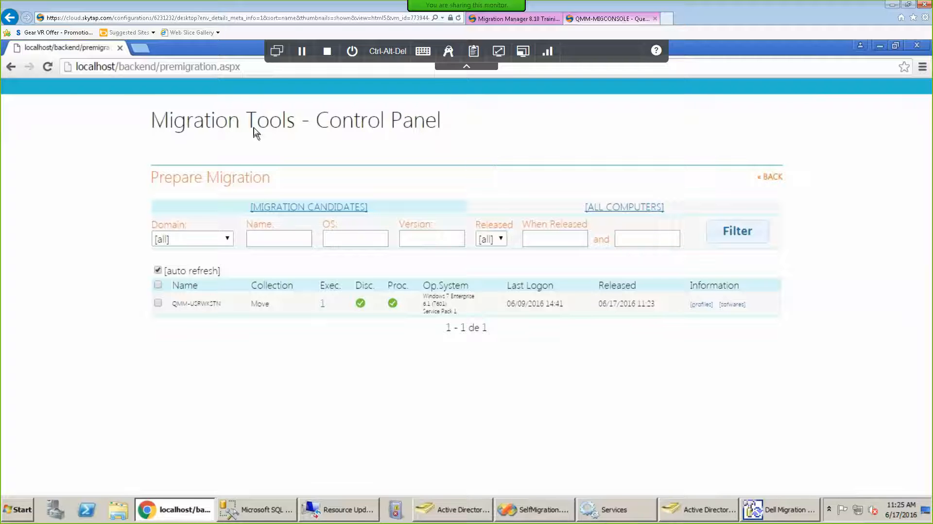
pyautogui.click(277, 51)
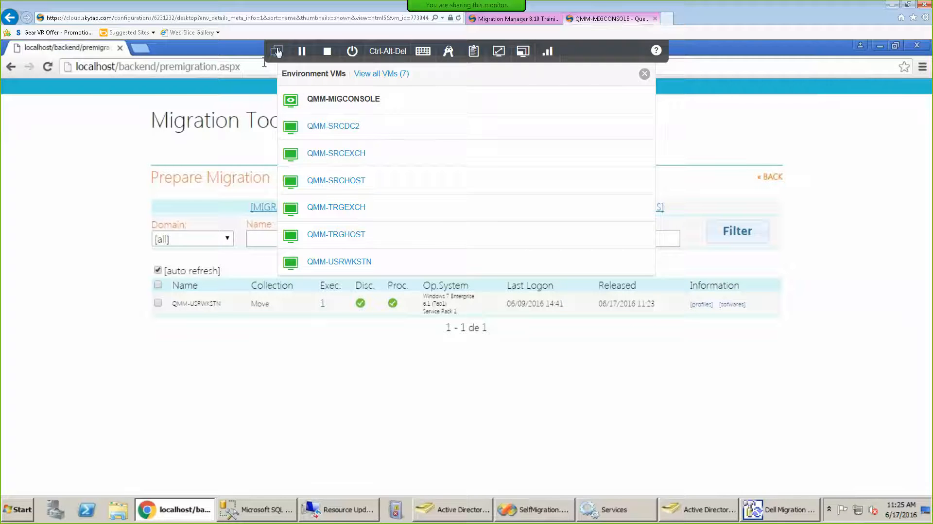
pyautogui.click(341, 262)
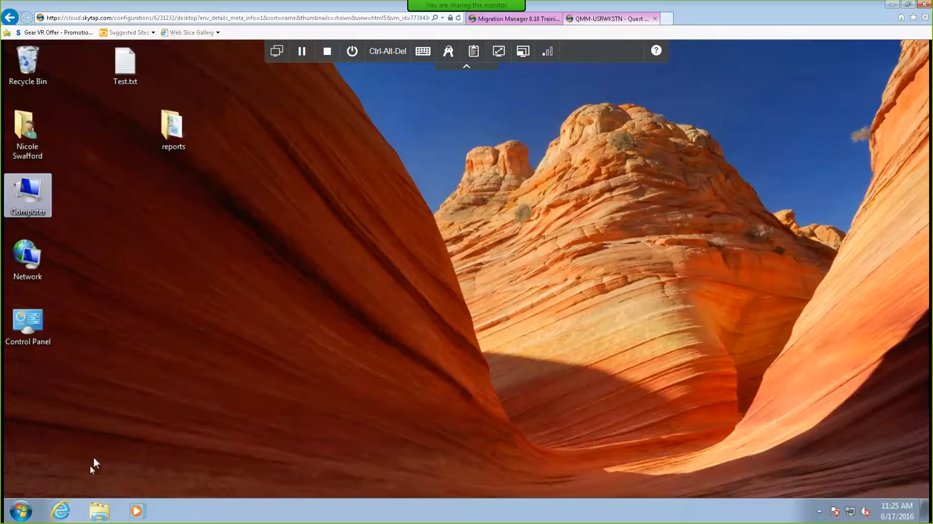
pyautogui.click(68, 516)
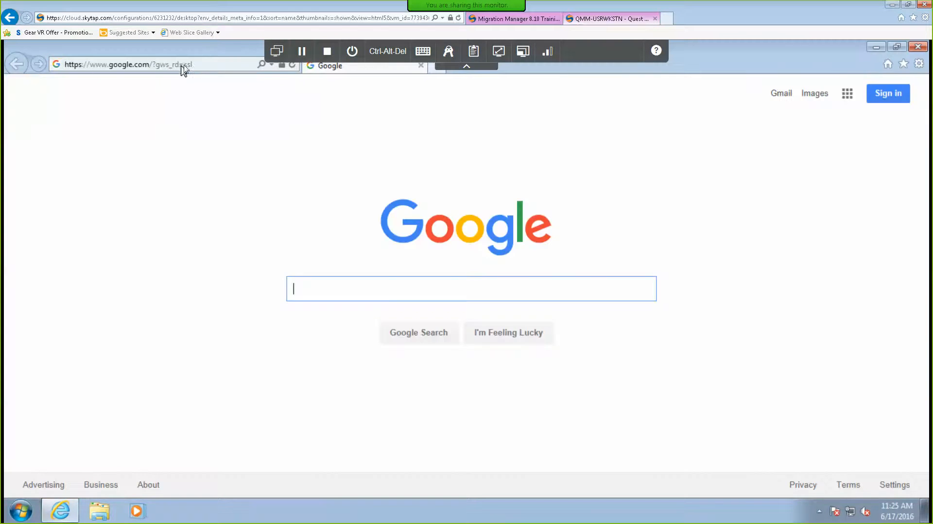
pyautogui.click(207, 65)
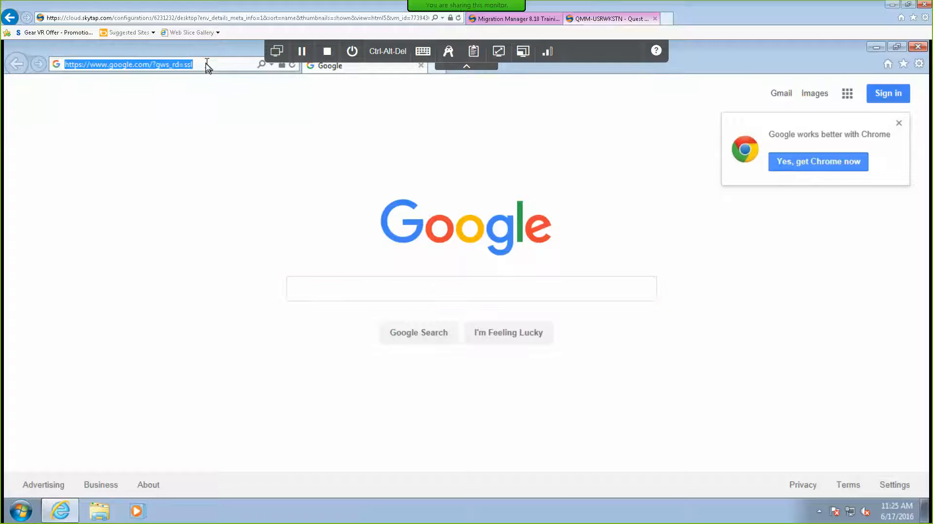
pyautogui.write('http:/')
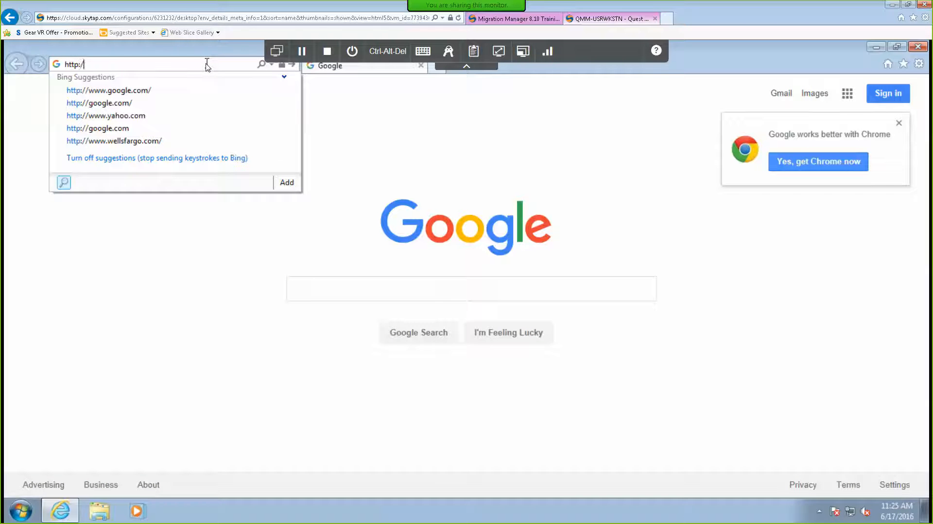
pyautogui.write('/qmm')
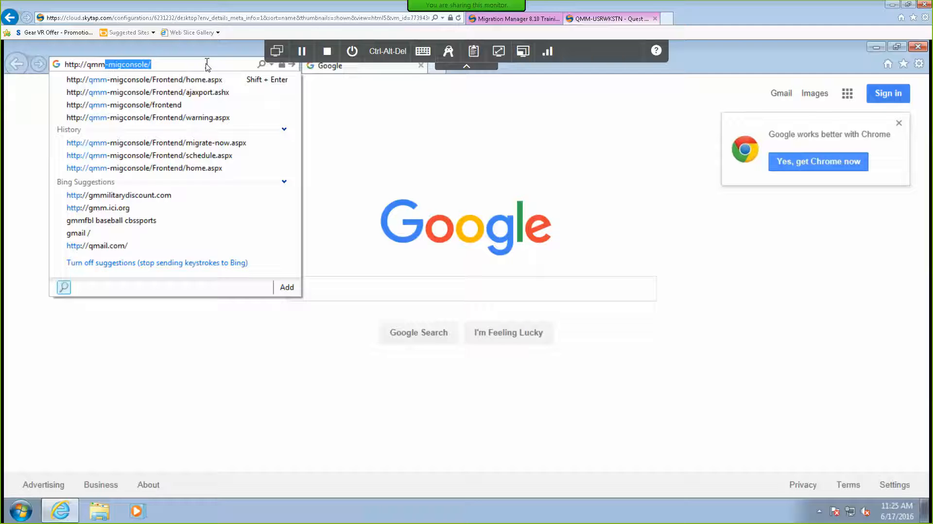
pyautogui.press('Down')
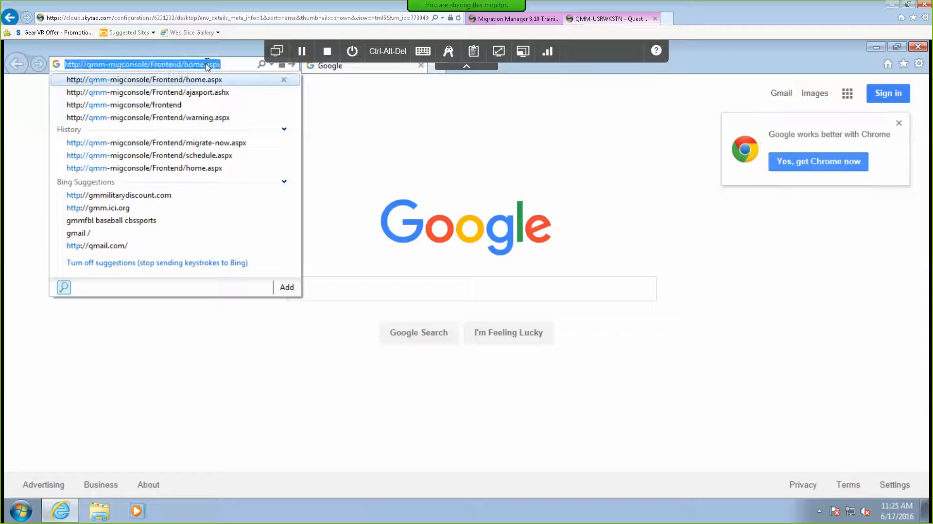
pyautogui.press('Return')
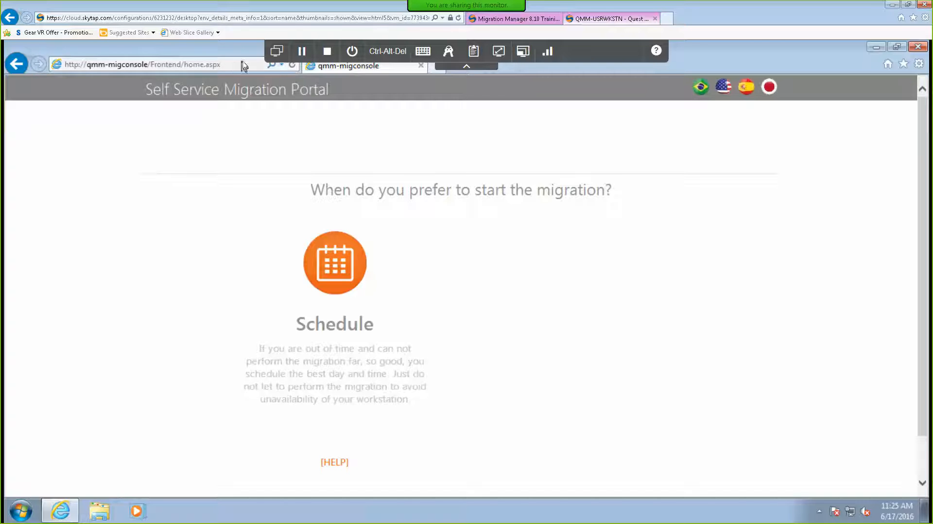
pyautogui.click(271, 53)
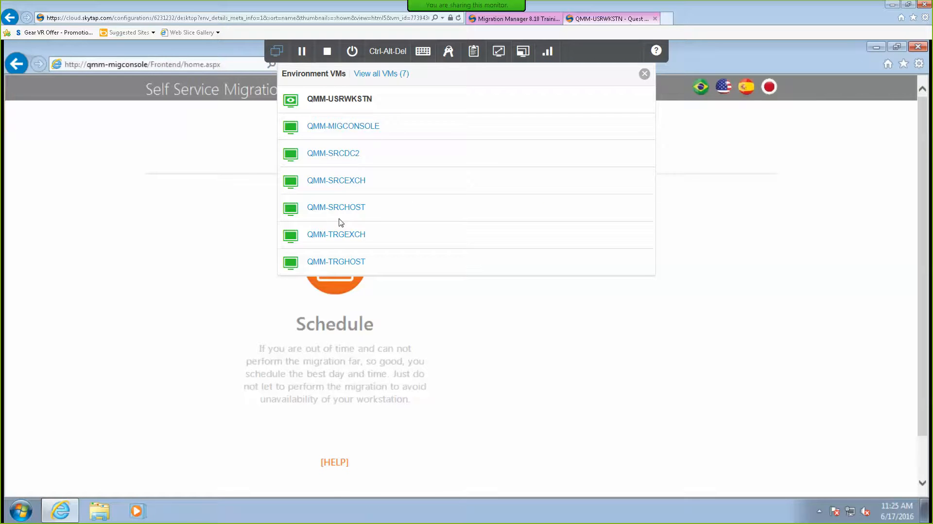
pyautogui.click(356, 126)
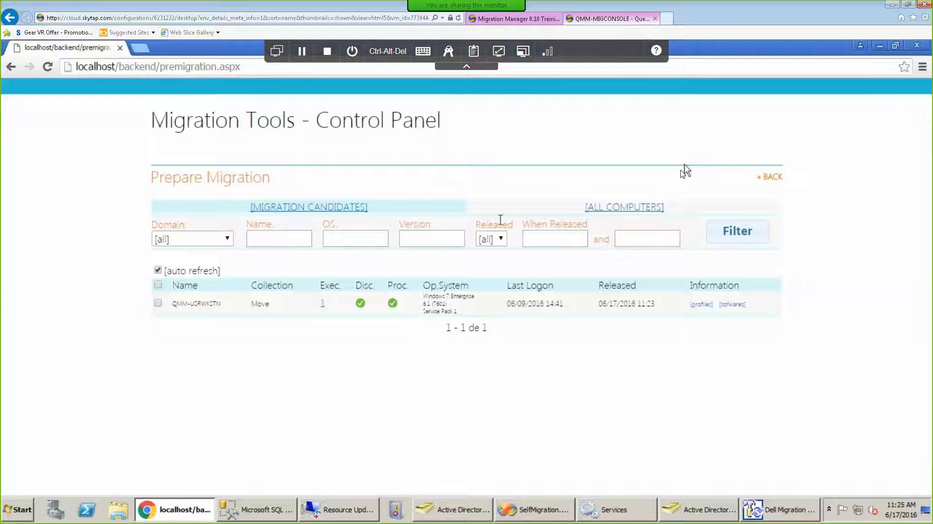
# Inspect the Source–Target pair under Settings > Domain Pairs, then view its Time Frame scheduling parameters.
pyautogui.click(773, 177)
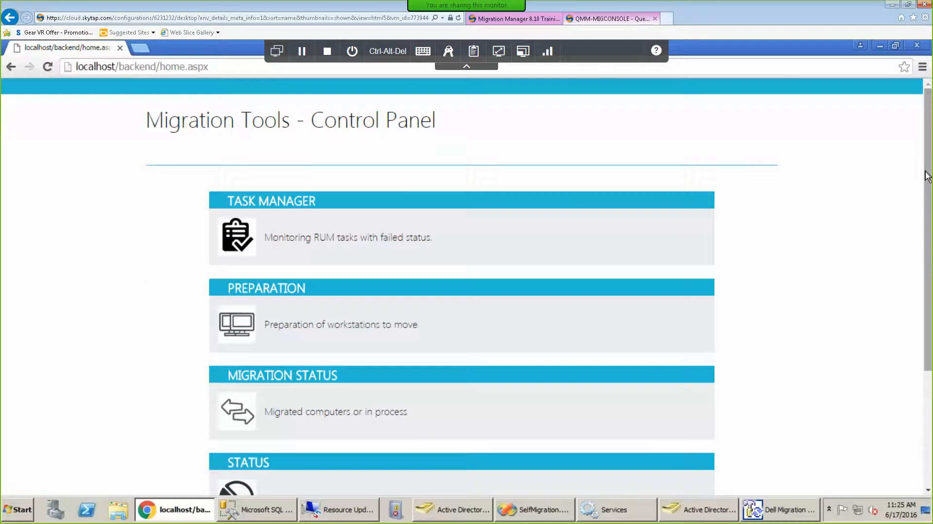
pyautogui.moveTo(922, 300); pyautogui.dragTo(919, 413)
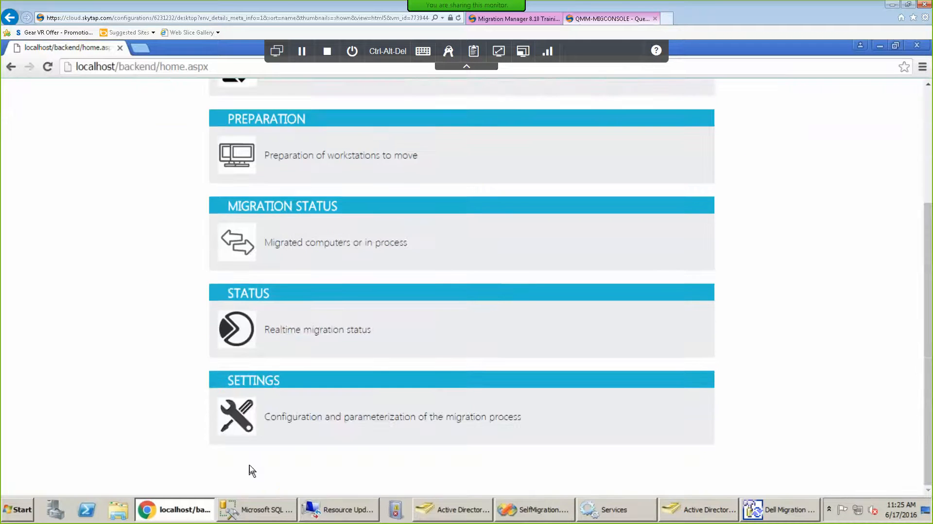
pyautogui.click(244, 425)
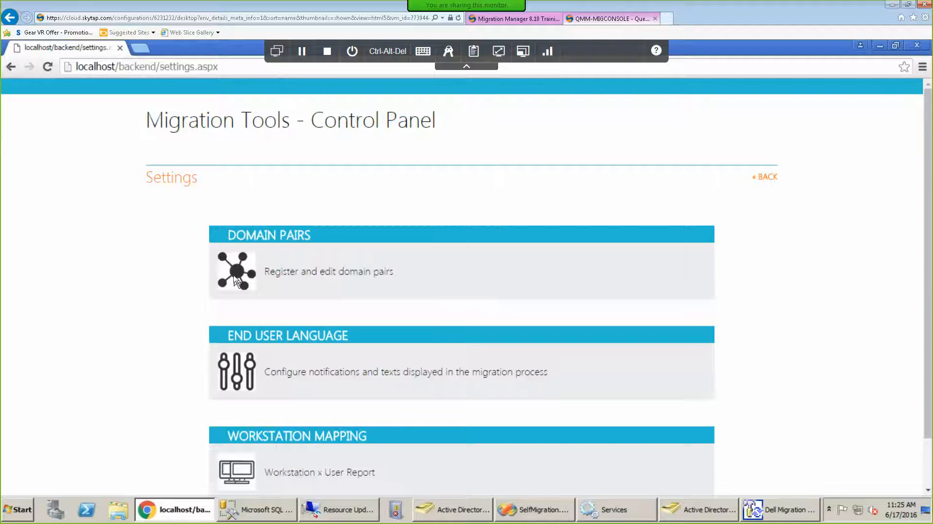
pyautogui.click(224, 268)
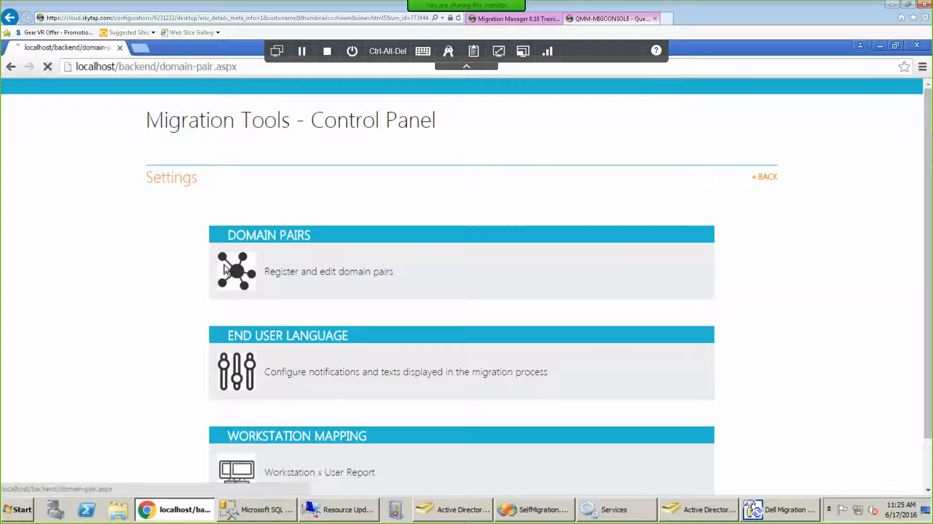
pyautogui.click(162, 249)
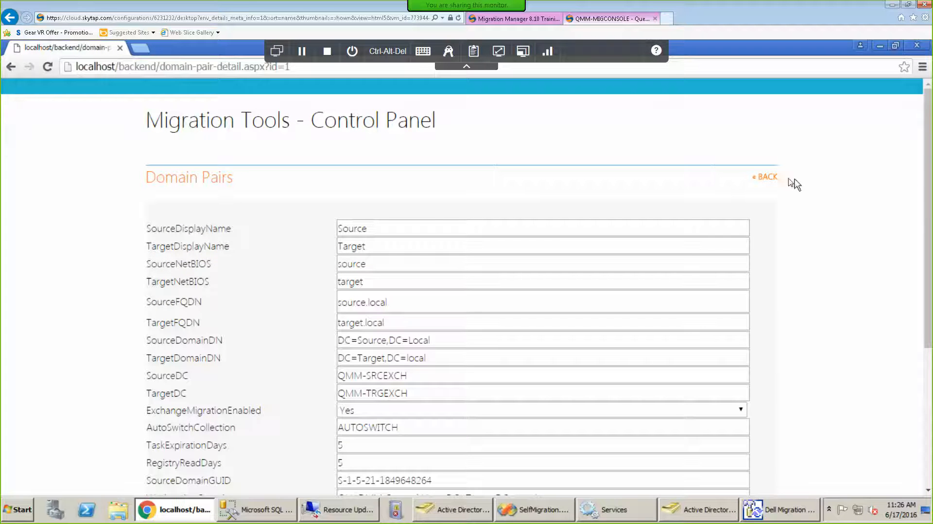
pyautogui.click(773, 180)
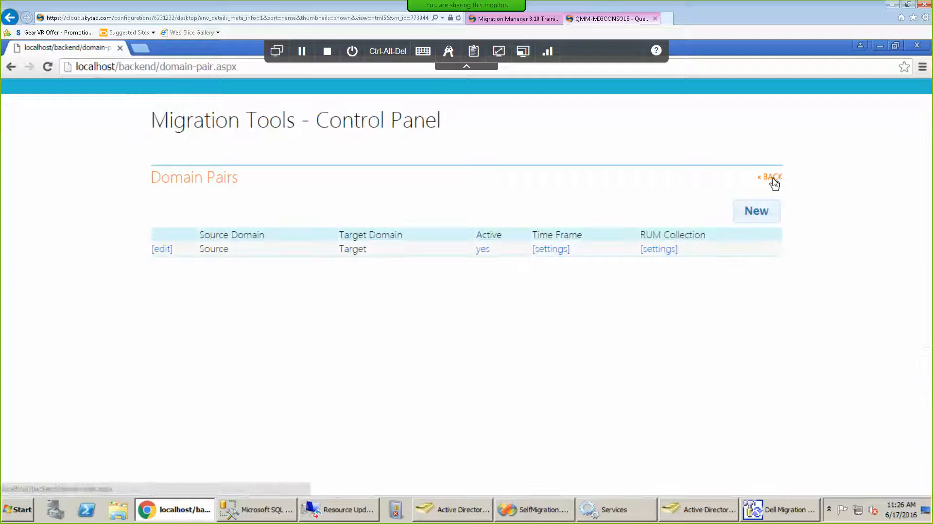
pyautogui.click(553, 252)
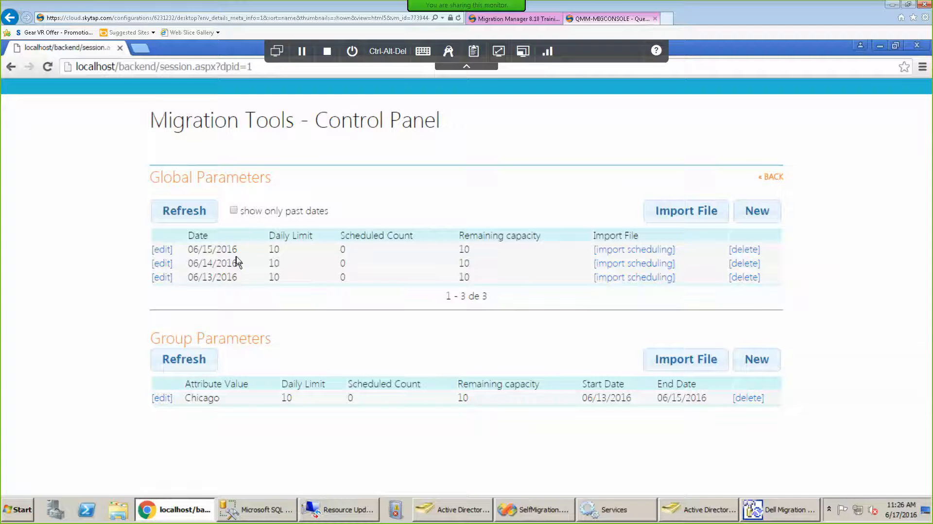
# Add a migration period from 06/16/2016 to 06/20/2016 with a daily limit of 10.
pyautogui.click(759, 216)
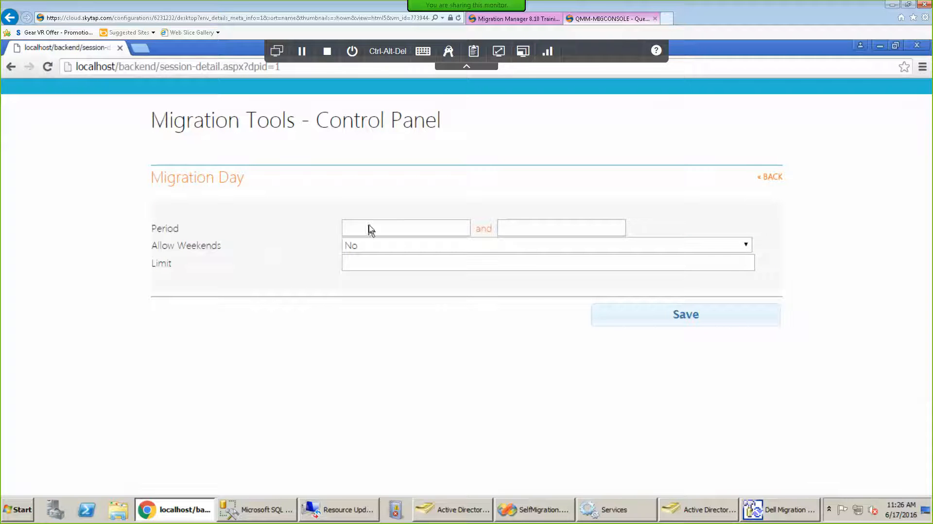
pyautogui.click(381, 228)
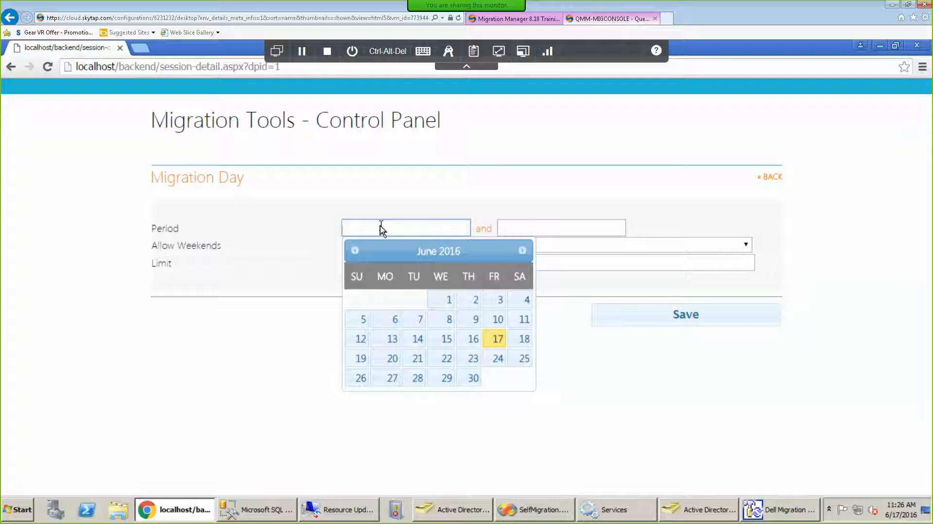
pyautogui.click(467, 340)
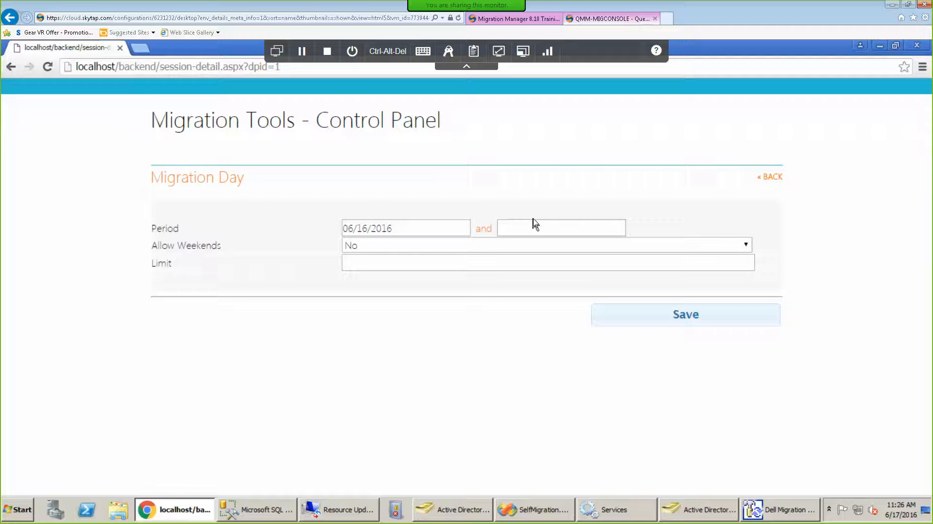
pyautogui.click(534, 226)
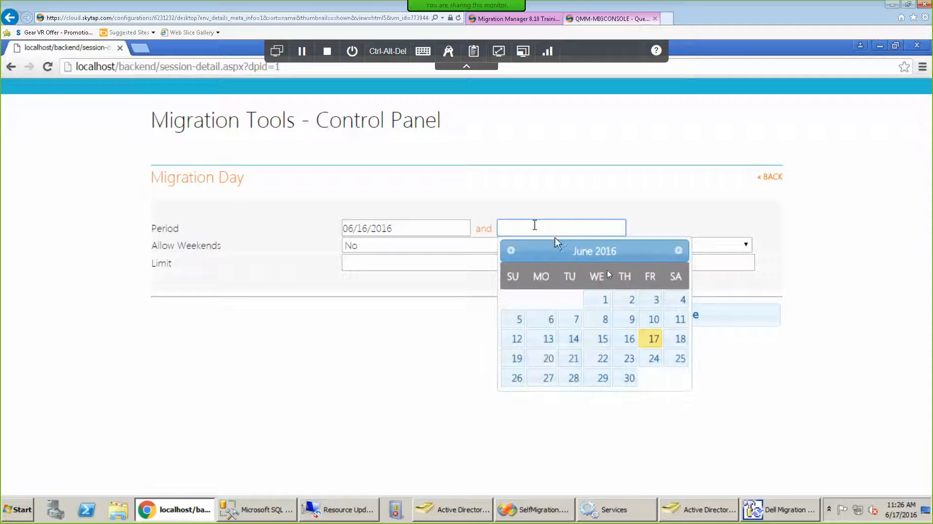
pyautogui.click(547, 360)
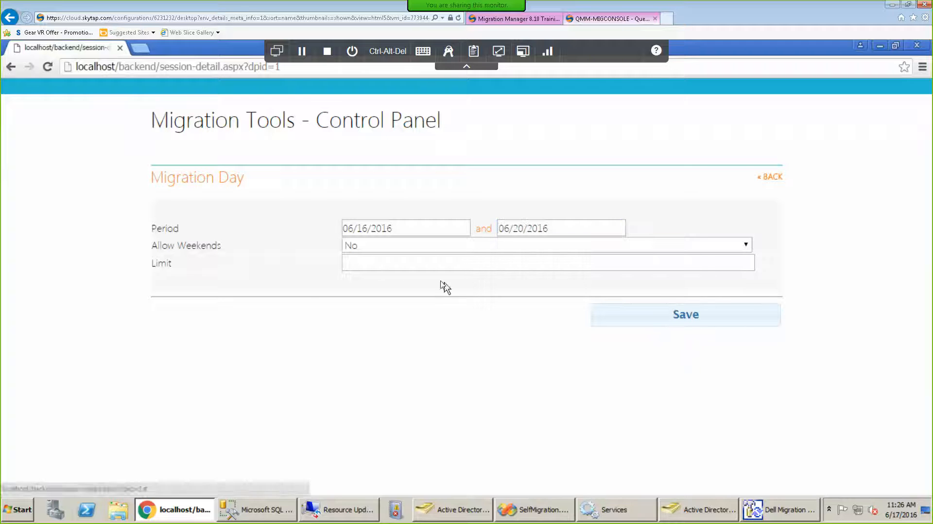
pyautogui.click(384, 265)
pyautogui.write('10')
pyautogui.click(690, 316)
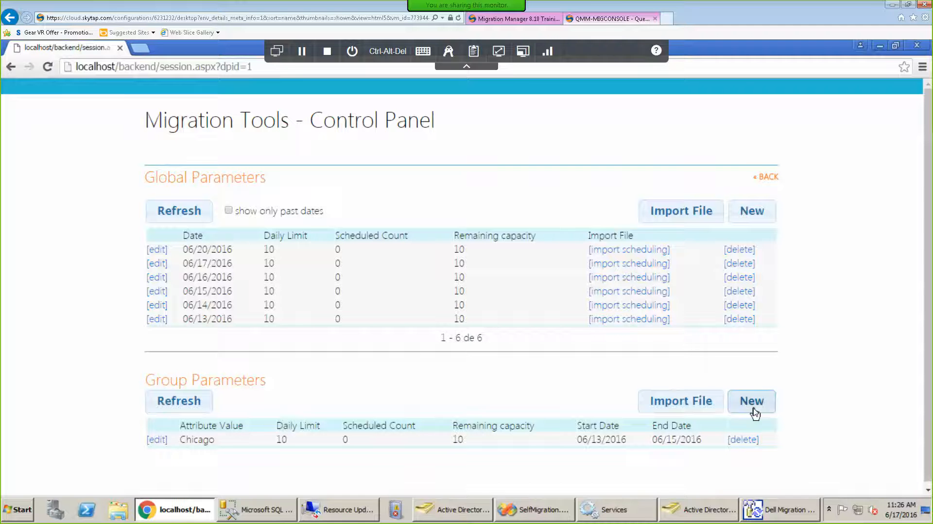
# Extend the Chicago group's end date to 06/20/2016, save, and return to Domain Pairs.
pyautogui.click(157, 440)
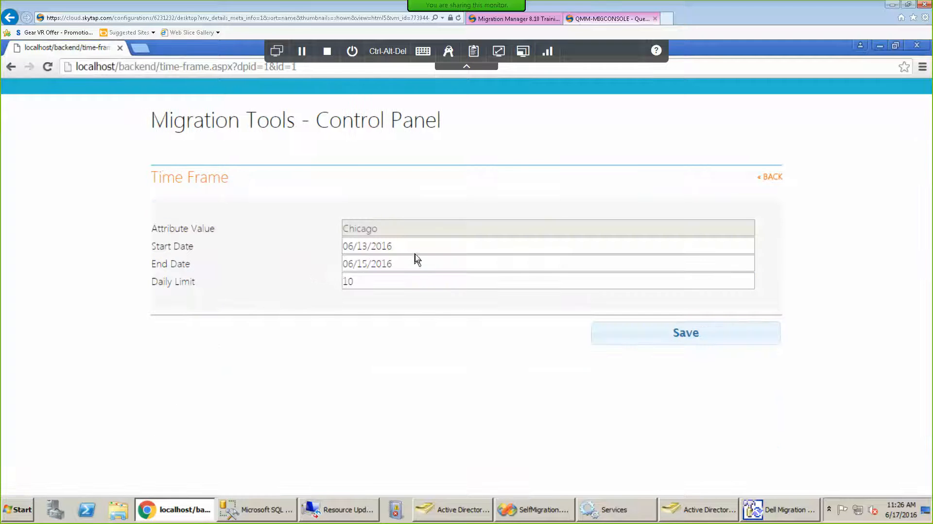
pyautogui.click(447, 267)
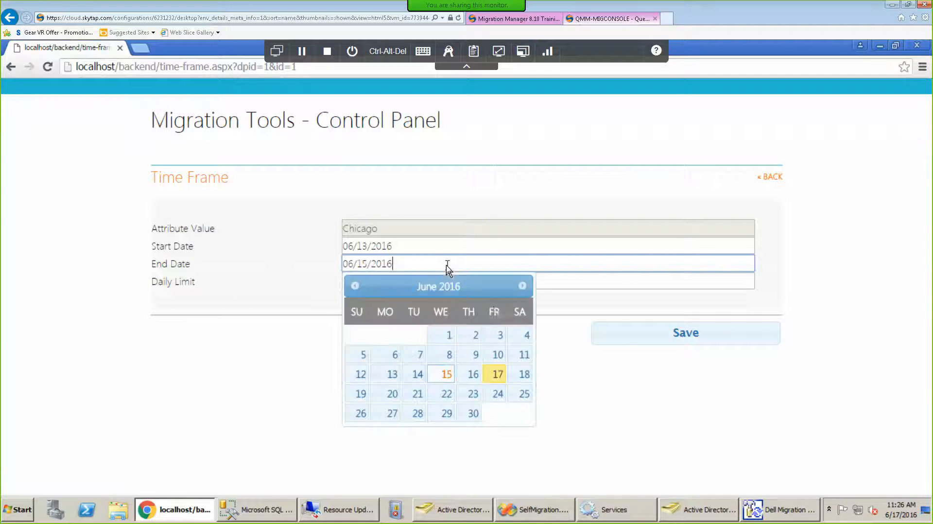
pyautogui.click(391, 394)
pyautogui.click(699, 340)
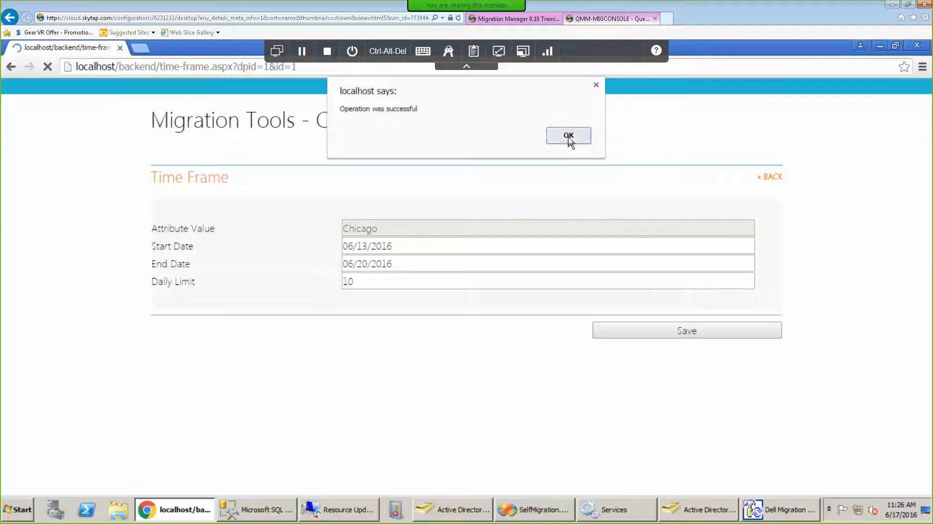
pyautogui.click(568, 136)
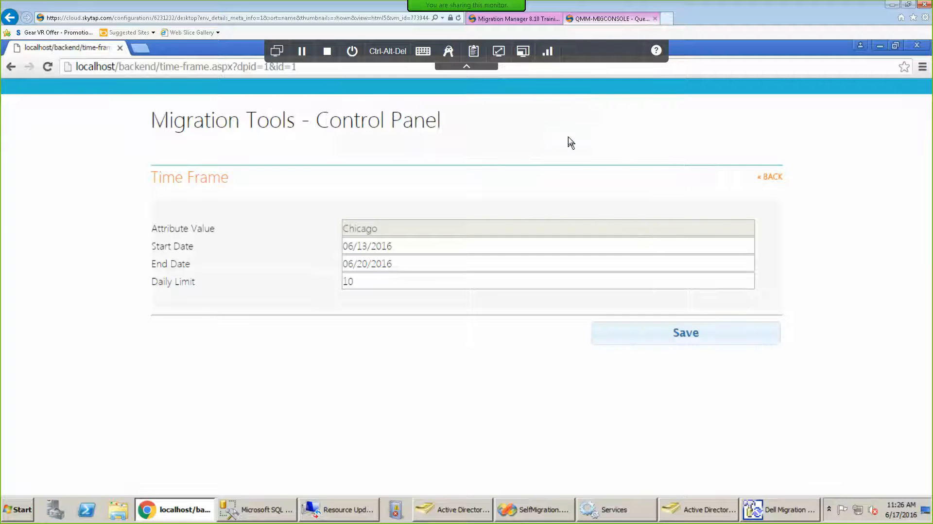
pyautogui.click(777, 179)
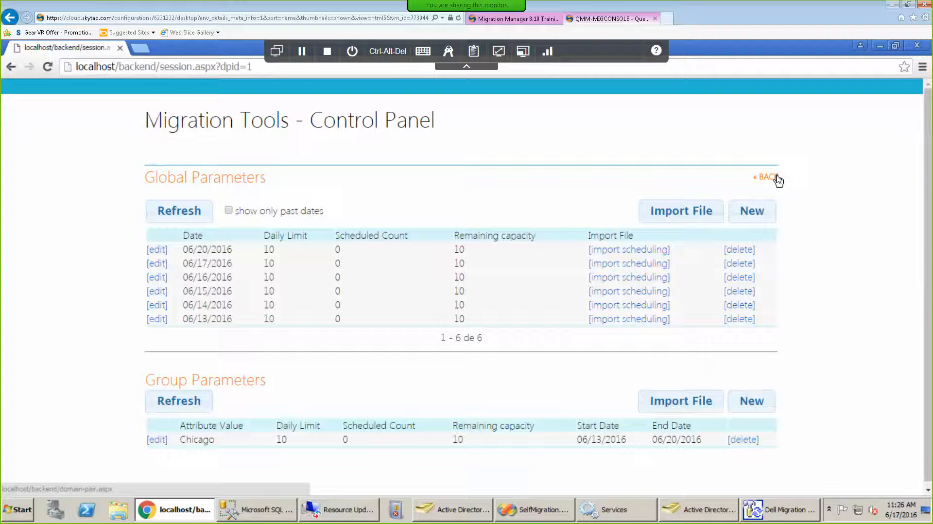
pyautogui.click(776, 179)
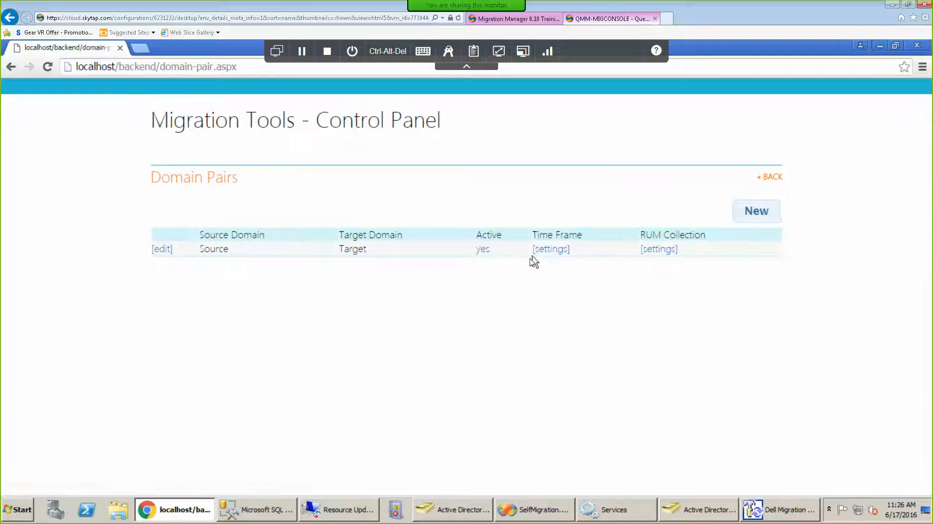
# Deactivate the Source–Target pair, restart RUMSelfService in Services, then set the pair Active again.
pyautogui.click(482, 251)
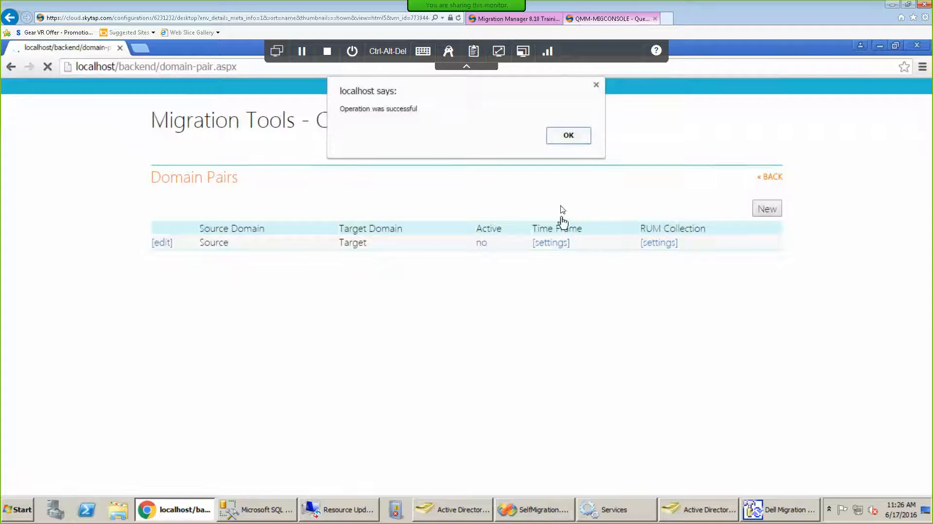
pyautogui.click(568, 135)
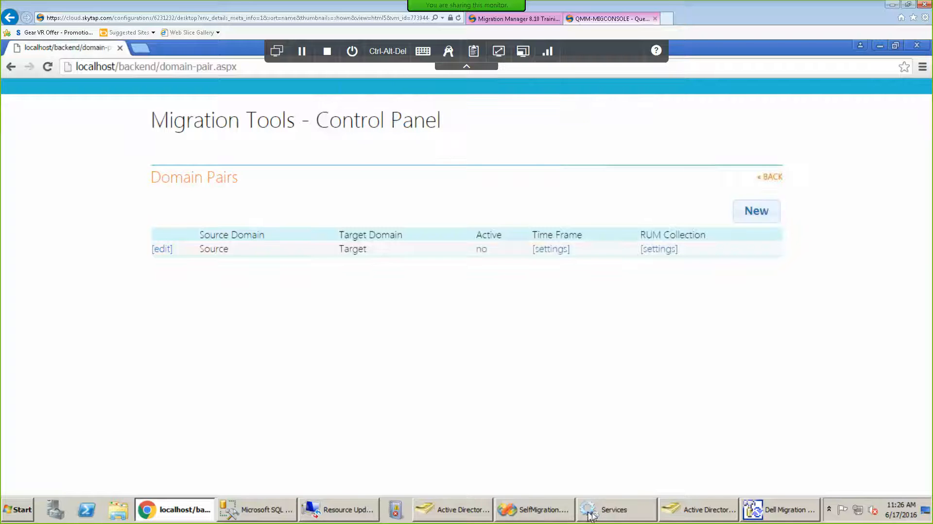
pyautogui.click(605, 509)
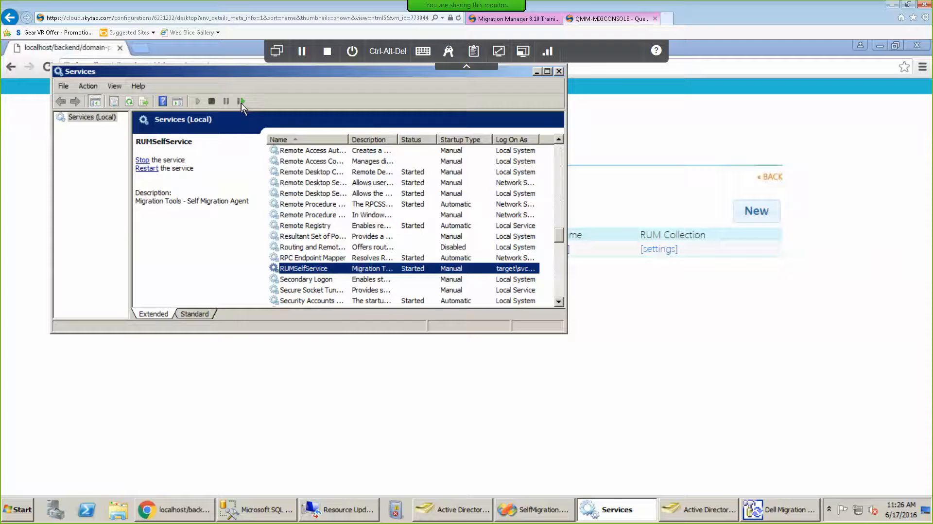
pyautogui.click(241, 101)
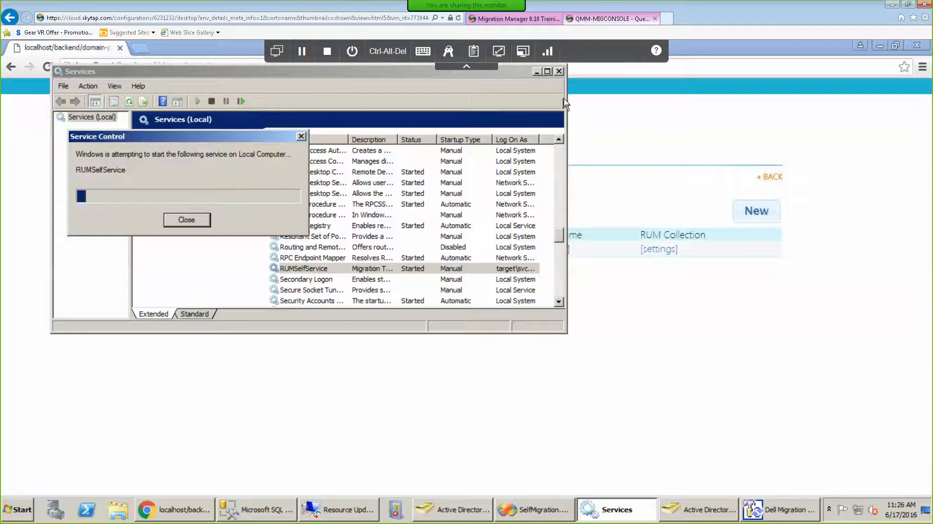
pyautogui.click(537, 72)
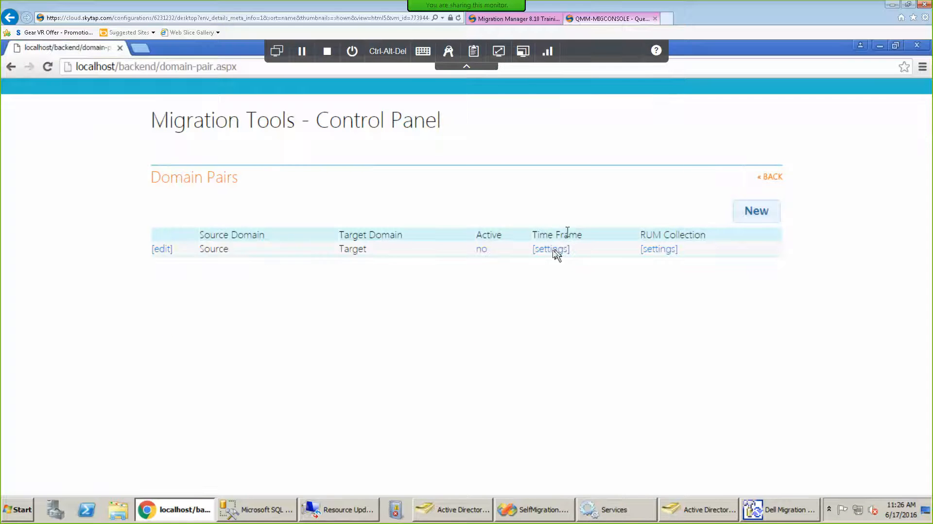
pyautogui.click(486, 252)
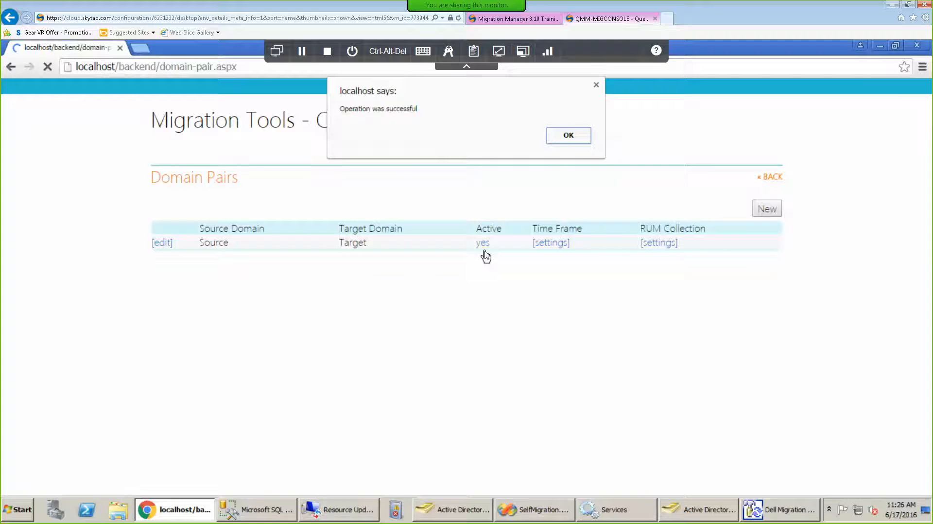
pyautogui.click(568, 136)
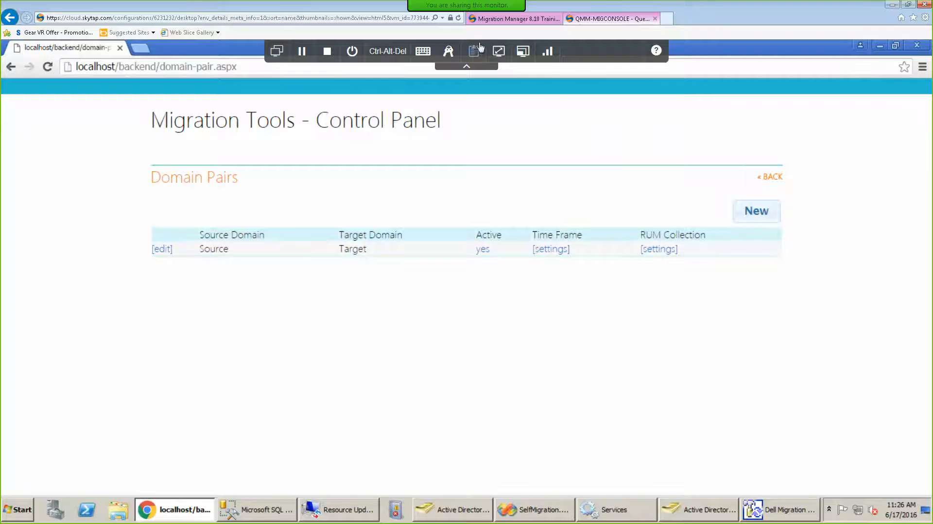
pyautogui.moveTo(430, 4)
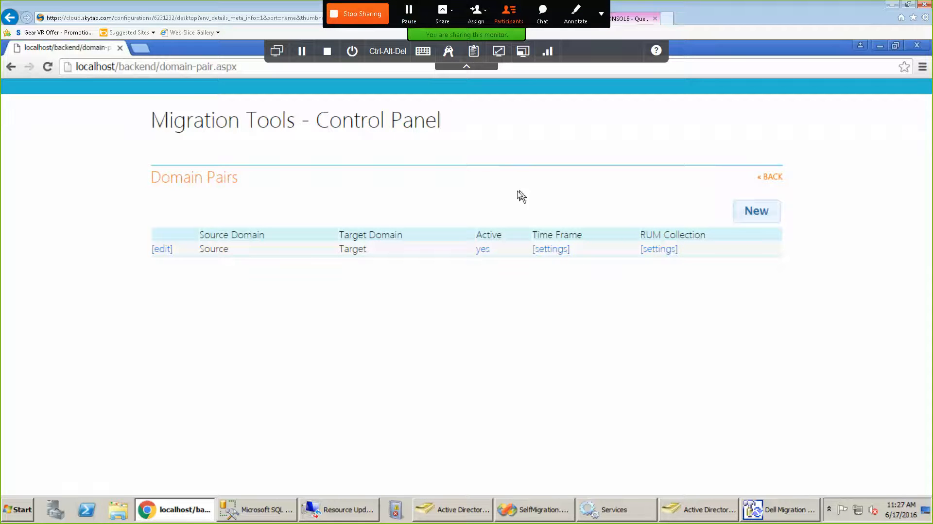
# Switch to QMM-USRWKSTN and close the existing Self Service Migration Portal window.
pyautogui.click(276, 52)
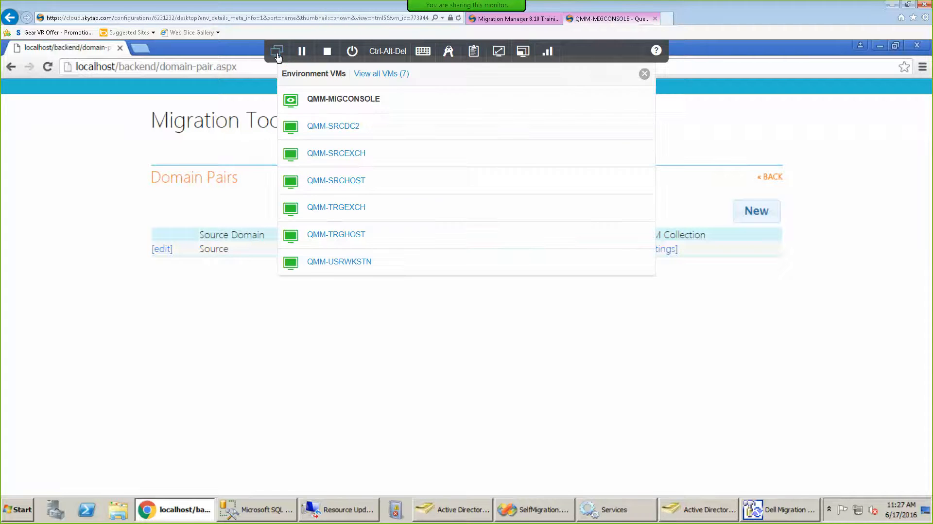
pyautogui.click(345, 266)
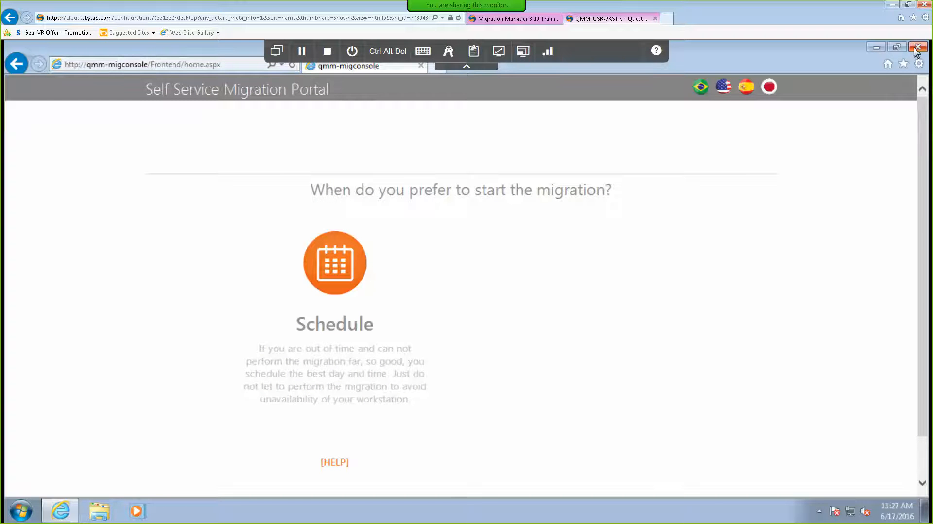
pyautogui.click(226, 68)
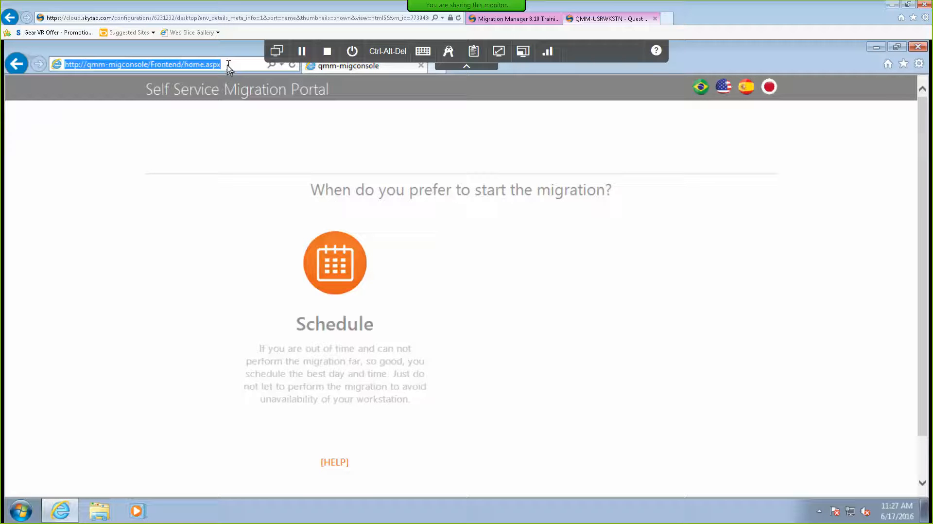
pyautogui.click(918, 48)
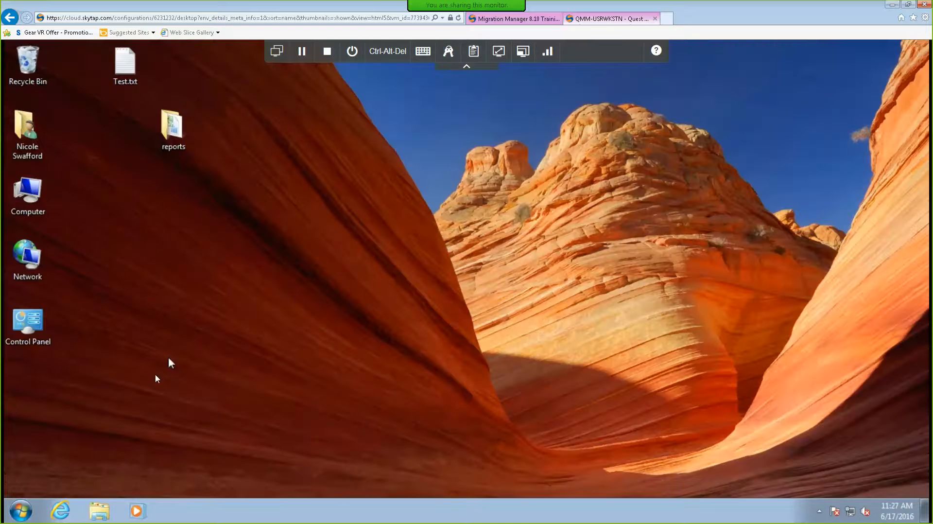
pyautogui.click(59, 513)
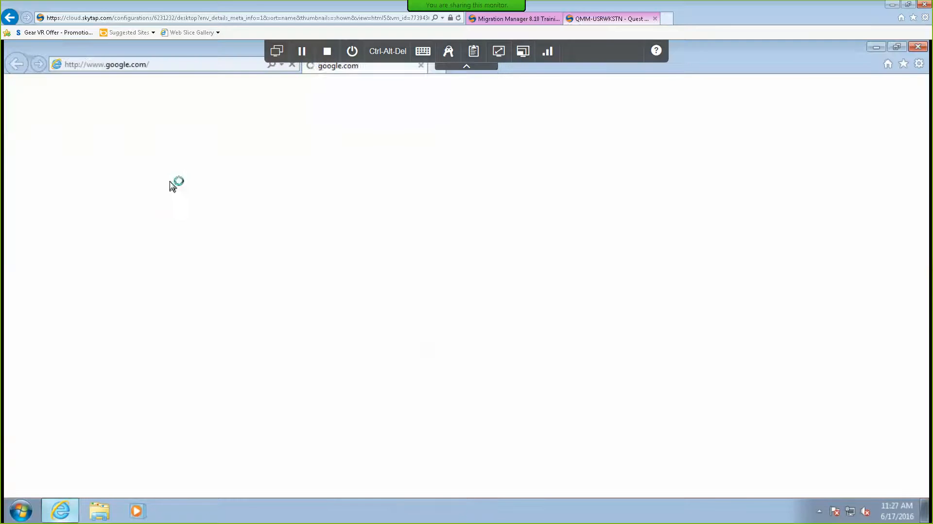
pyautogui.click(216, 66)
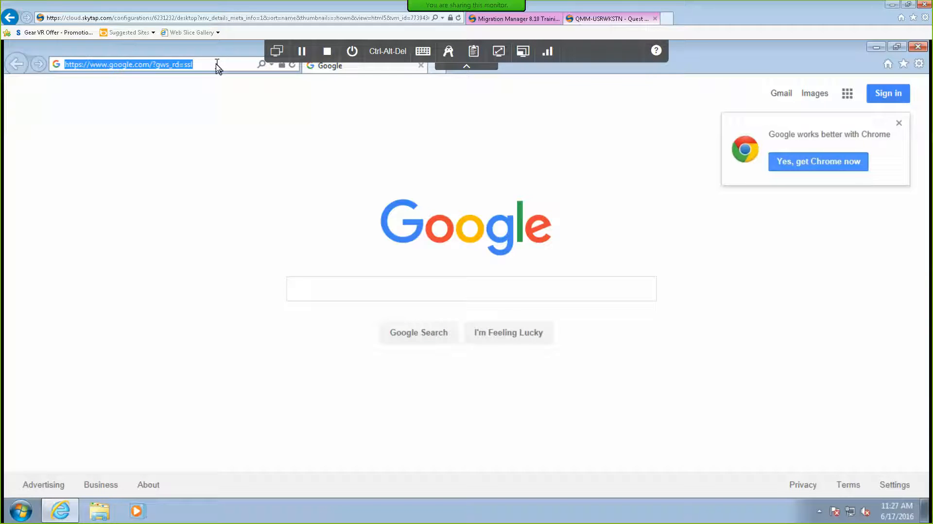
pyautogui.press('Return')
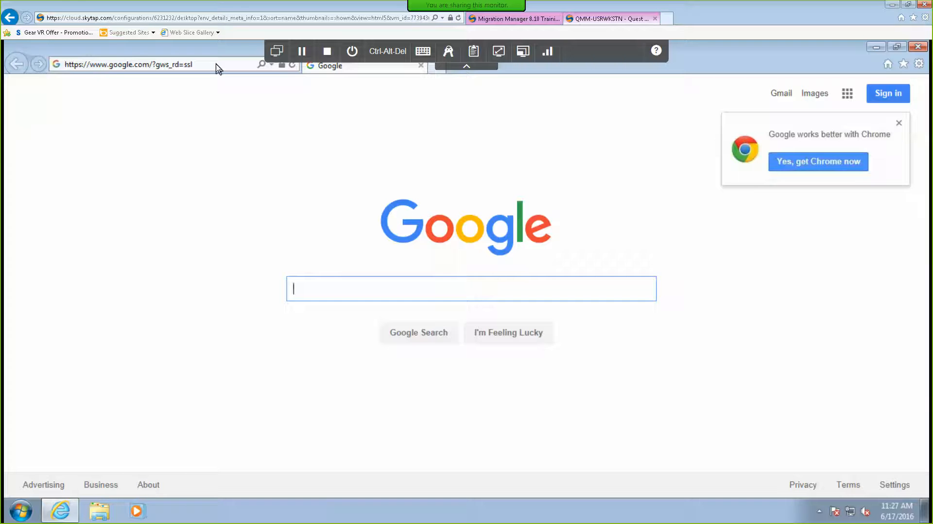
pyautogui.click(217, 68)
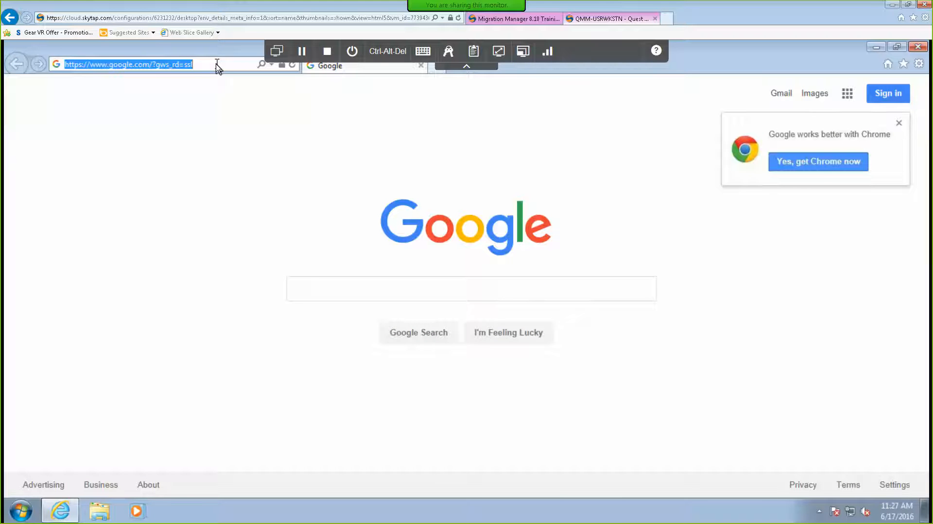
pyautogui.write('htt')
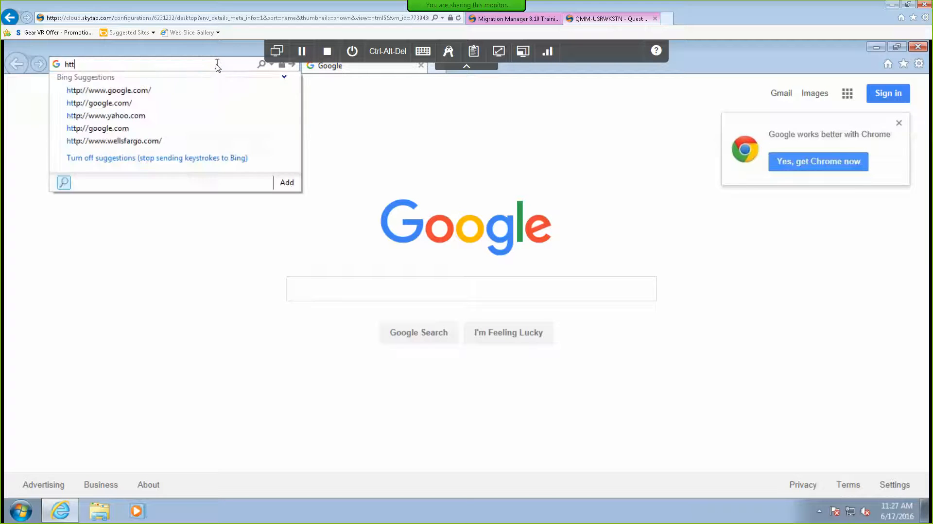
pyautogui.write('p://qmm-migconsole/')
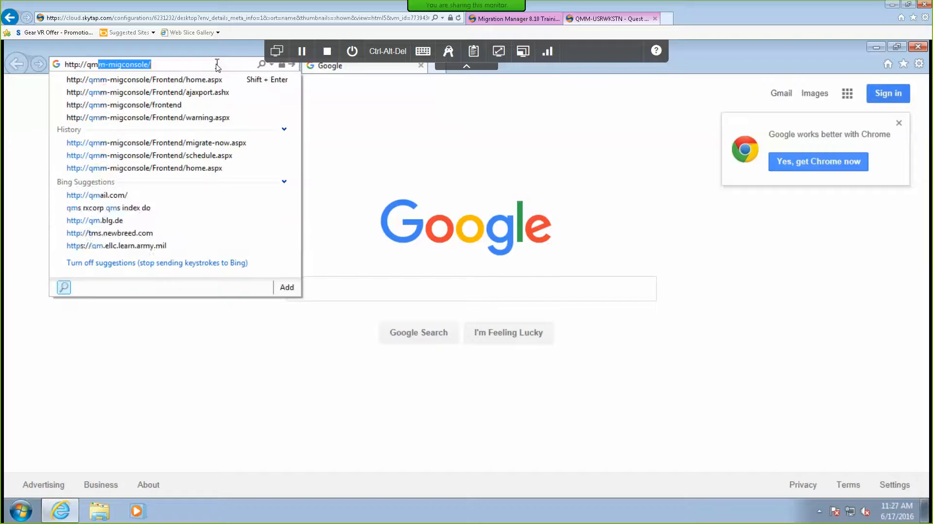
pyautogui.press('Down')
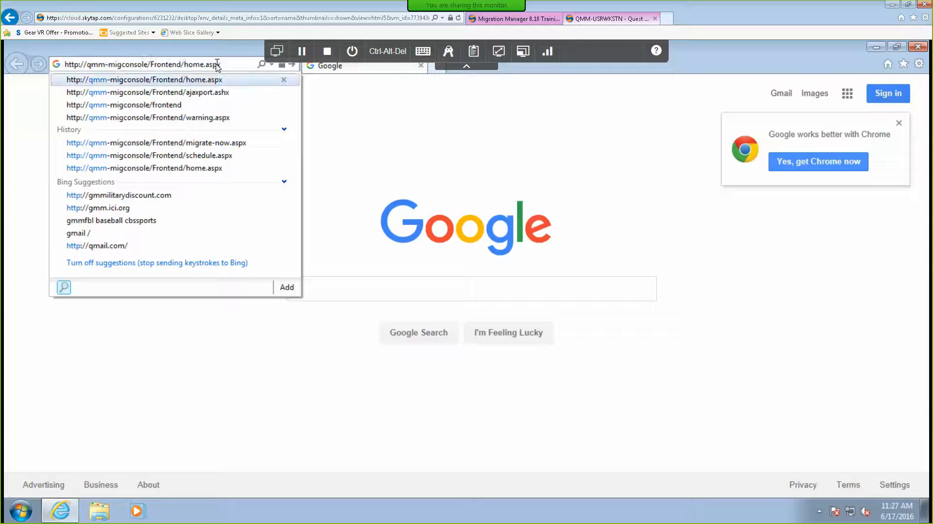
pyautogui.press('Return')
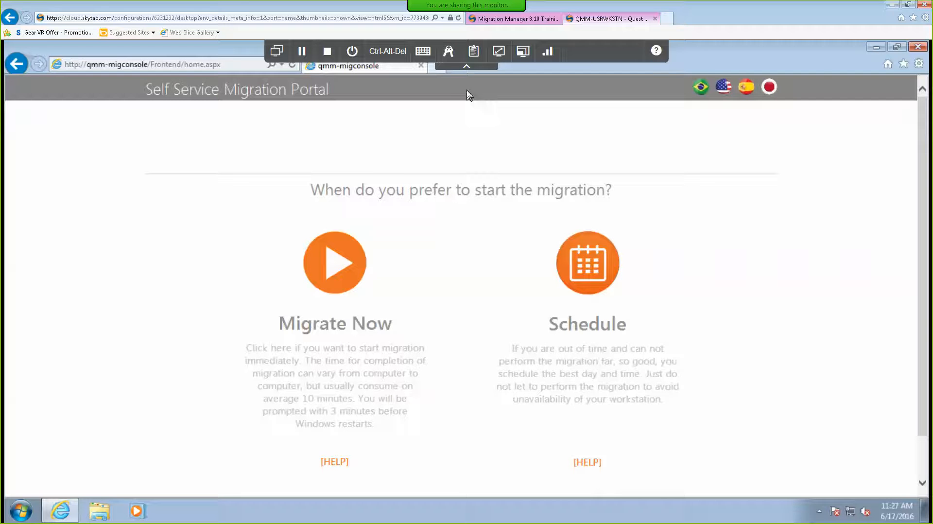
pyautogui.click(580, 291)
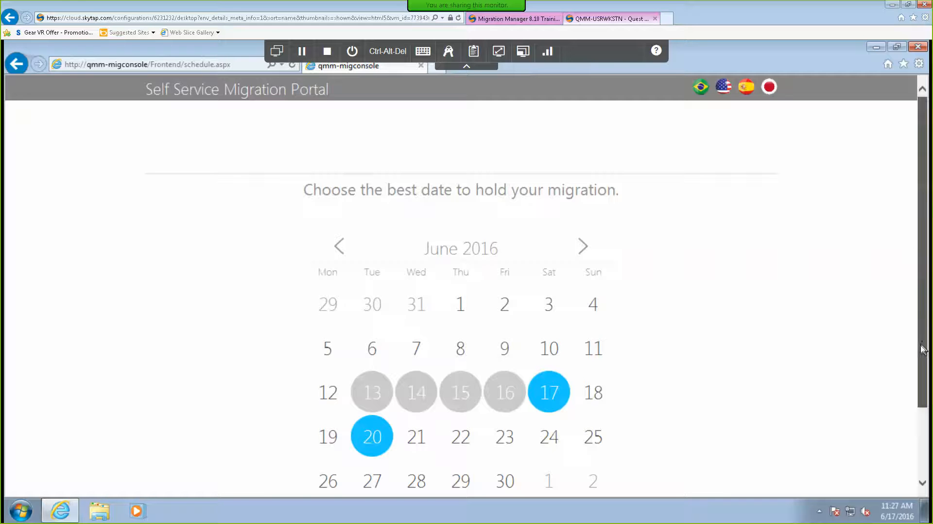
pyautogui.moveTo(924, 318); pyautogui.dragTo(917, 385)
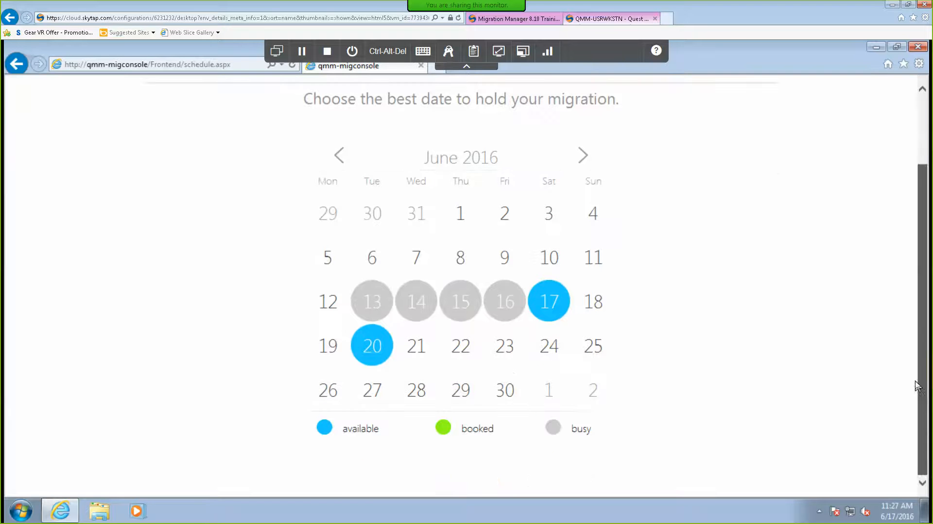
pyautogui.click(555, 301)
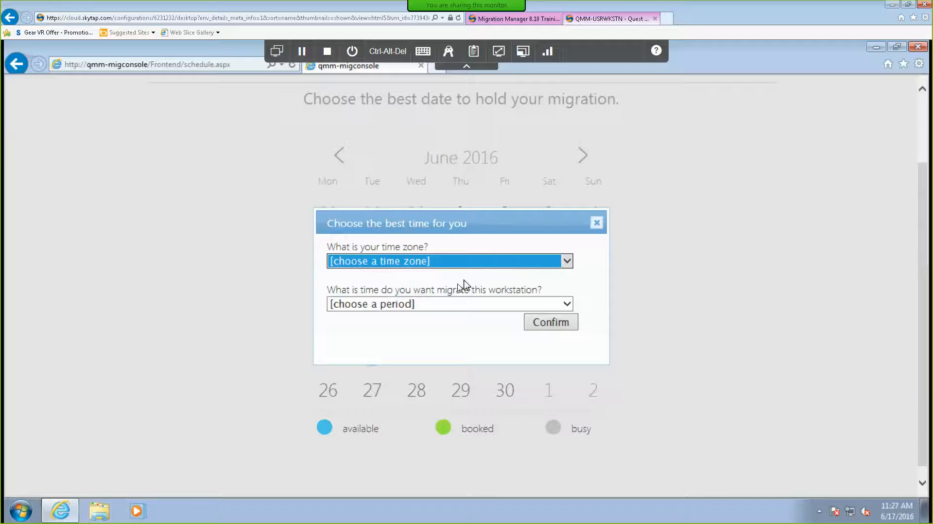
pyautogui.click(566, 261)
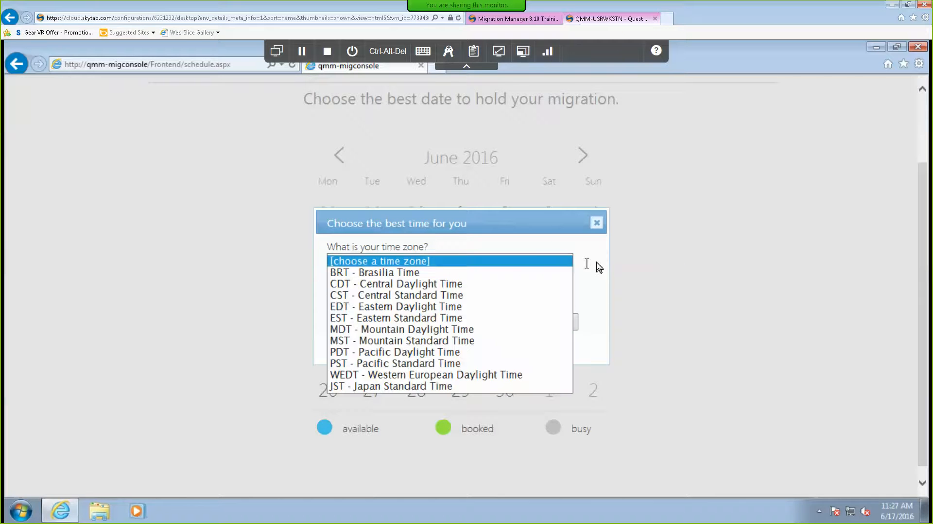
pyautogui.click(568, 265)
pyautogui.click(495, 306)
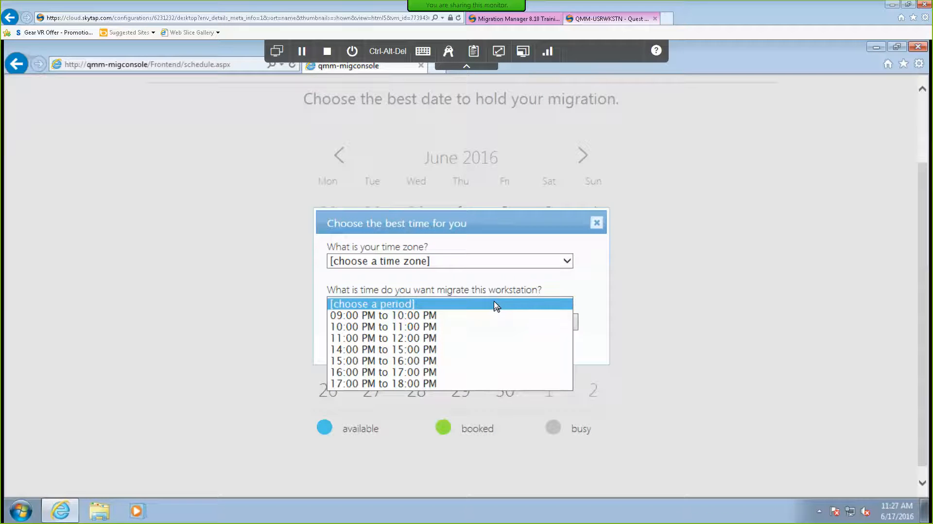
pyautogui.click(600, 281)
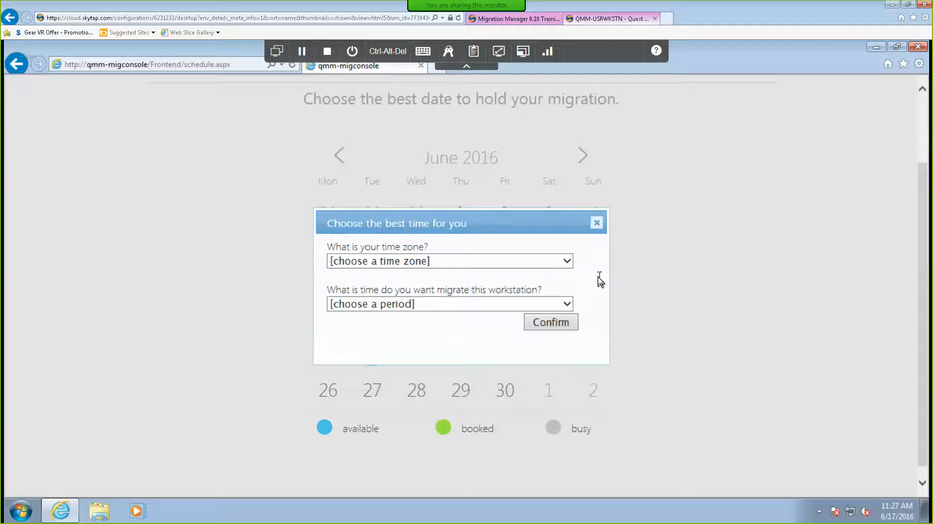
pyautogui.click(596, 223)
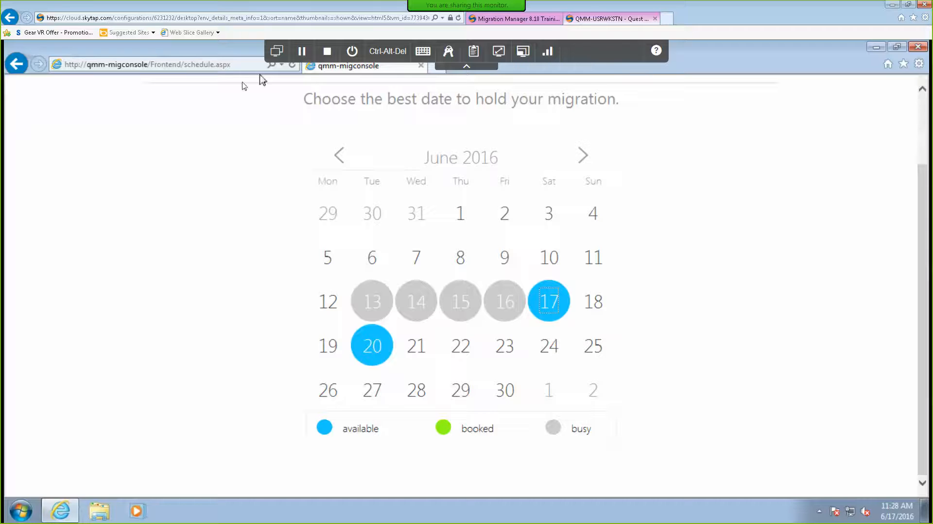
pyautogui.click(18, 68)
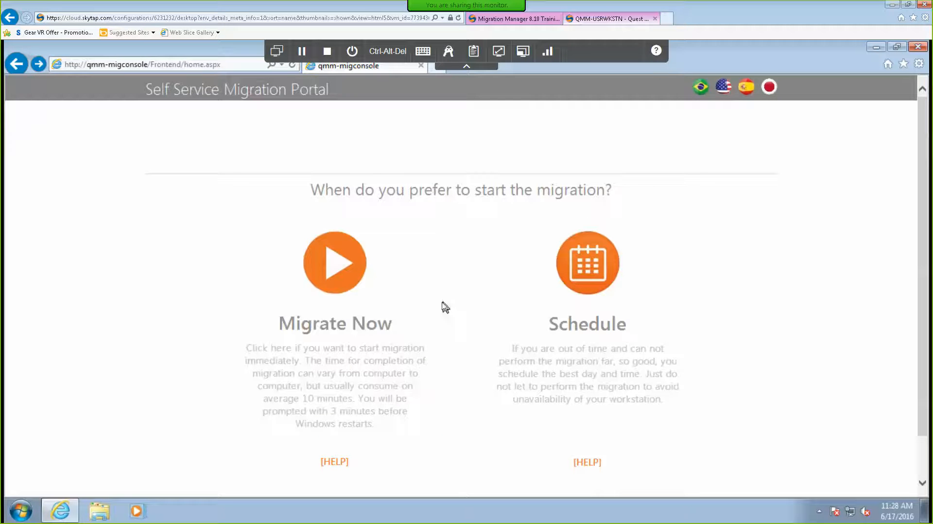
# Choose Migrate Now and wait for Start, Discover, Prepare and Migrate to turn green.
pyautogui.click(337, 273)
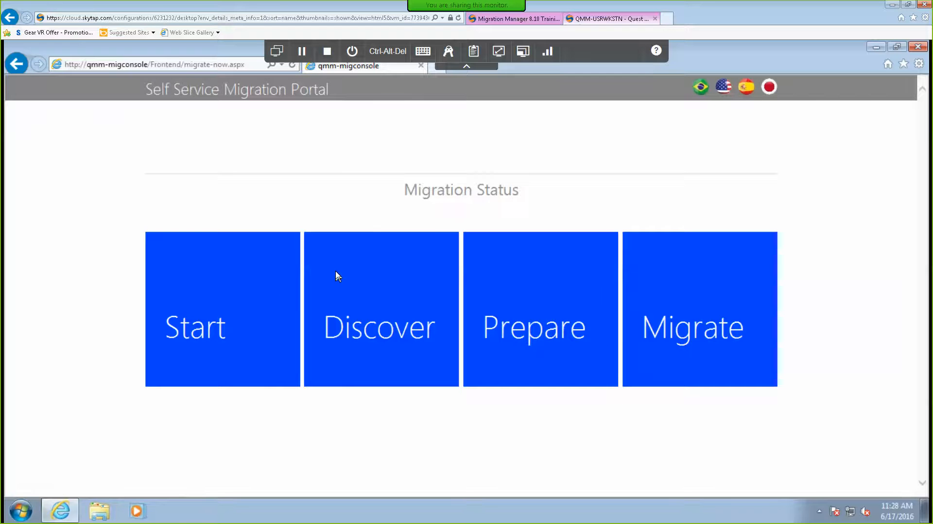
pyautogui.click(179, 345)
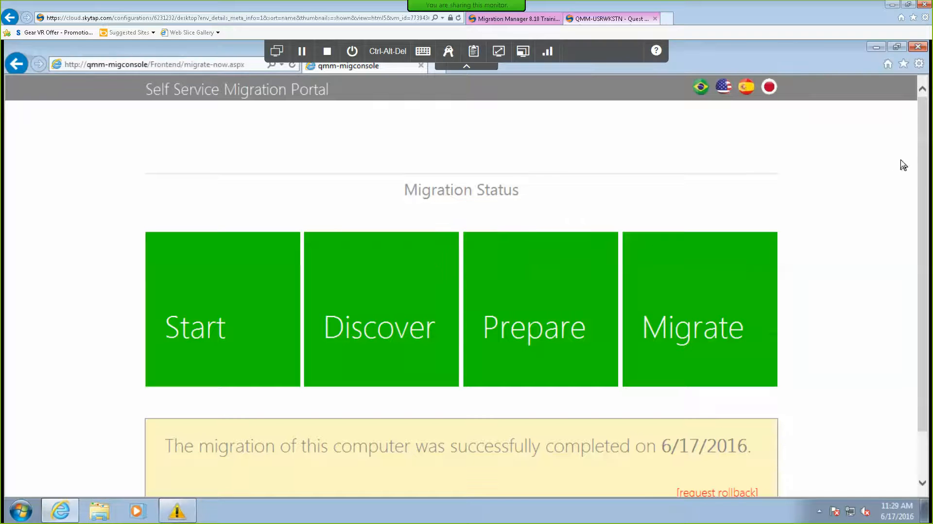
# Scroll the migration status page, then switch the Skytap session to QMM-MIGCONSOLE.
pyautogui.scroll(-1, 924, 214)
pyautogui.scroll(-2, 913, 237)
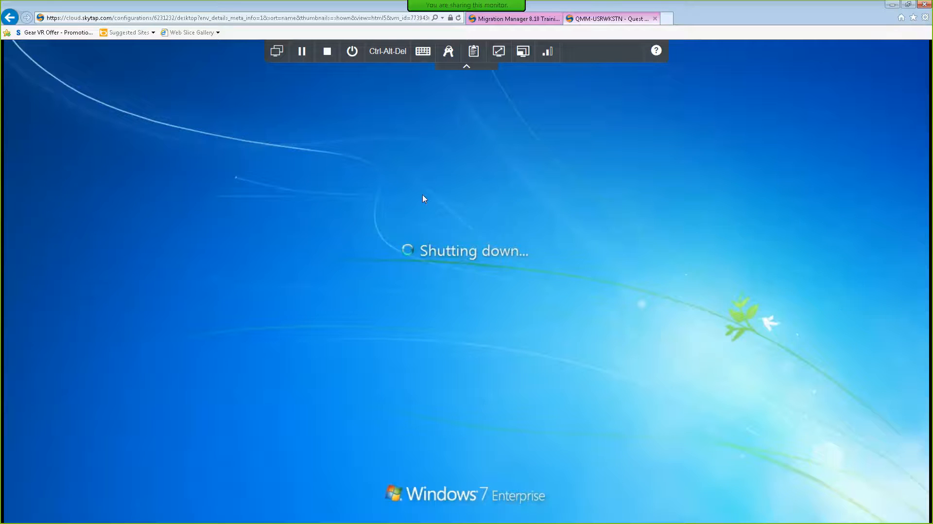
pyautogui.click(277, 52)
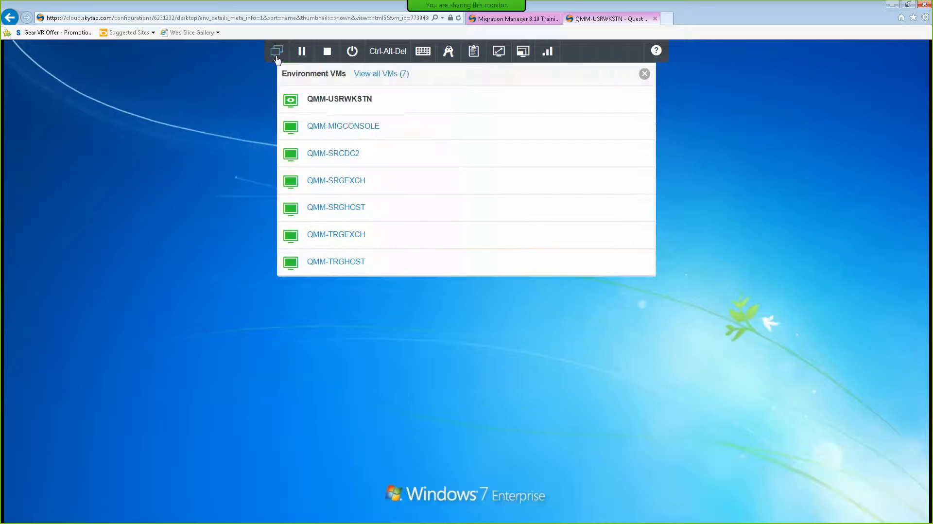
pyautogui.click(349, 128)
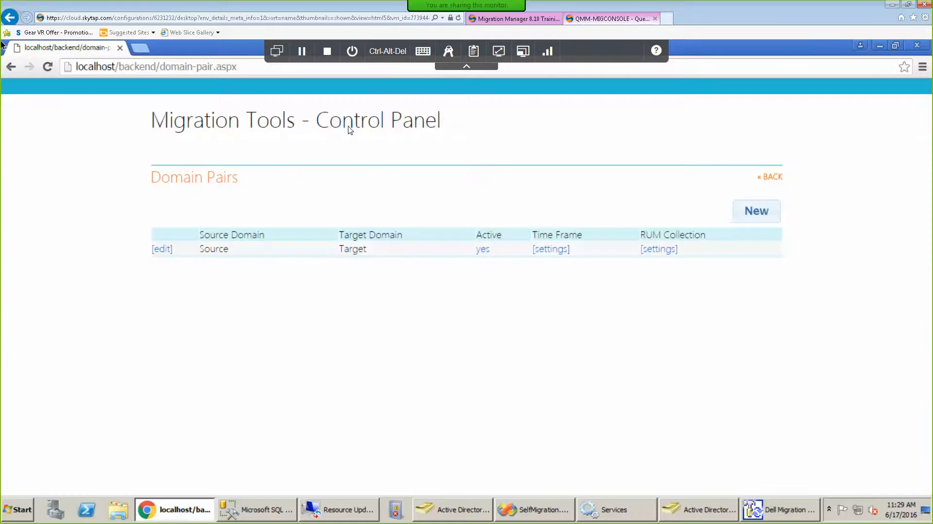
# Go back from Domain Pairs through Settings to the control panel home page.
pyautogui.click(768, 178)
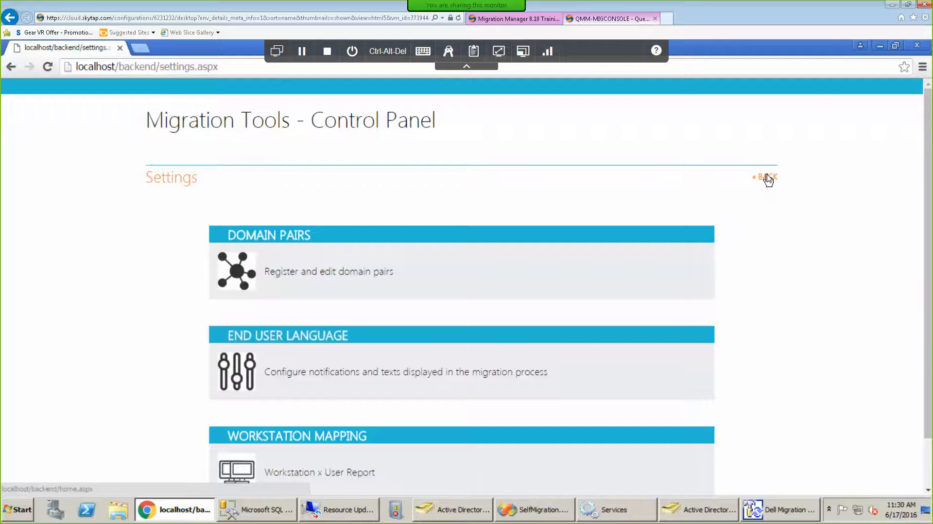
pyautogui.click(768, 178)
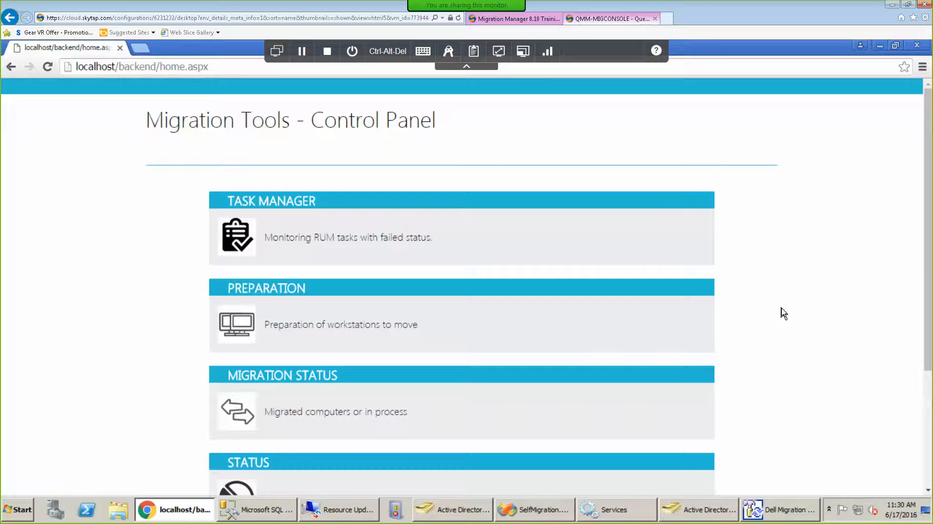
# Confirm QMM-USRWKSTN.target.local's Move shows OK, then bring Active Directory Users and Computers forward.
pyautogui.click(357, 513)
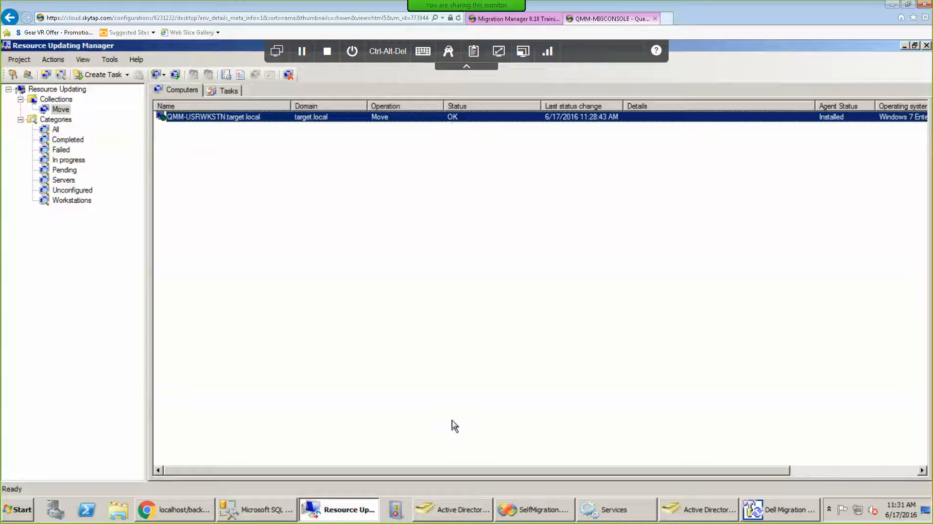
pyautogui.click(445, 509)
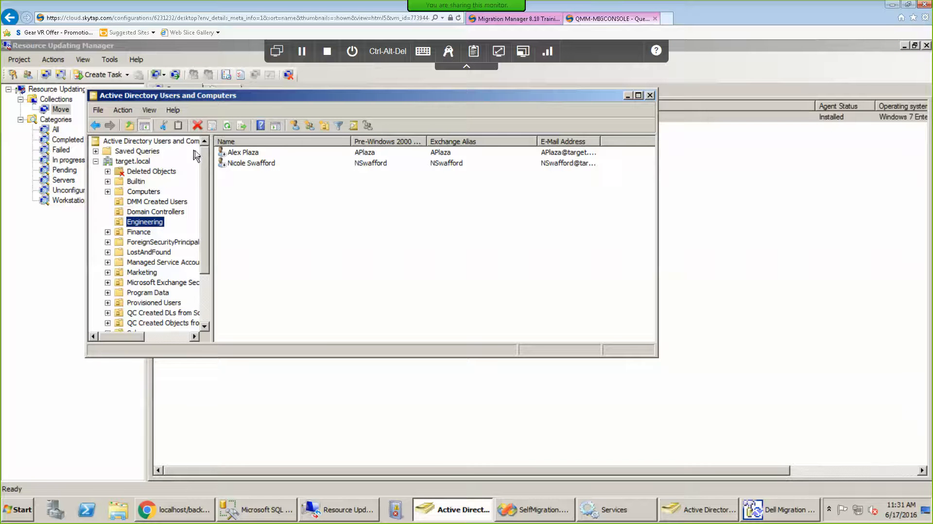
# Refresh target.local's Engineering users, compare with source.local's Engineering, then minimize both ADUC windows.
pyautogui.click(226, 127)
pyautogui.click(707, 515)
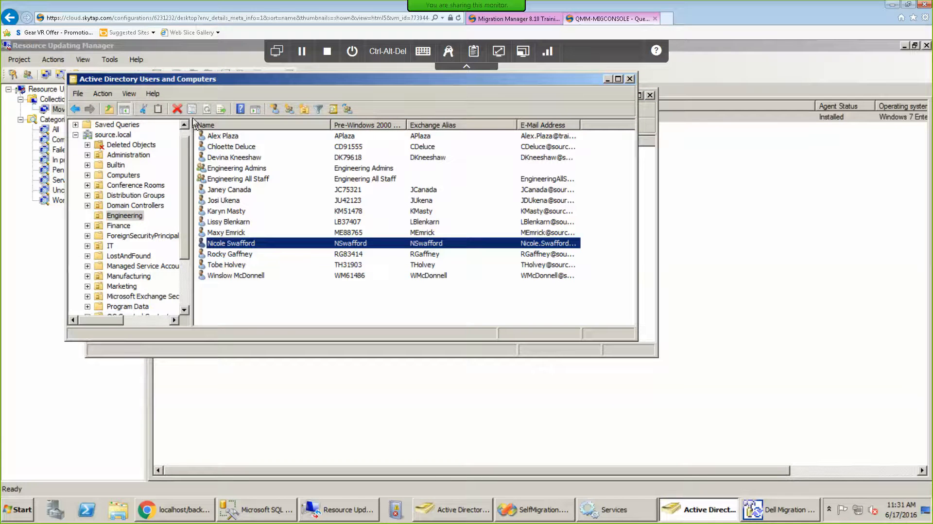
pyautogui.click(130, 216)
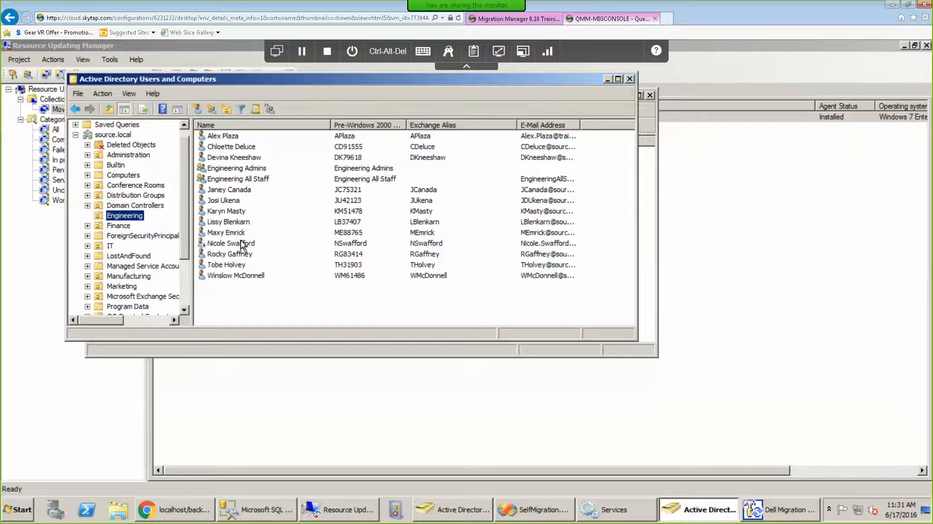
pyautogui.click(607, 79)
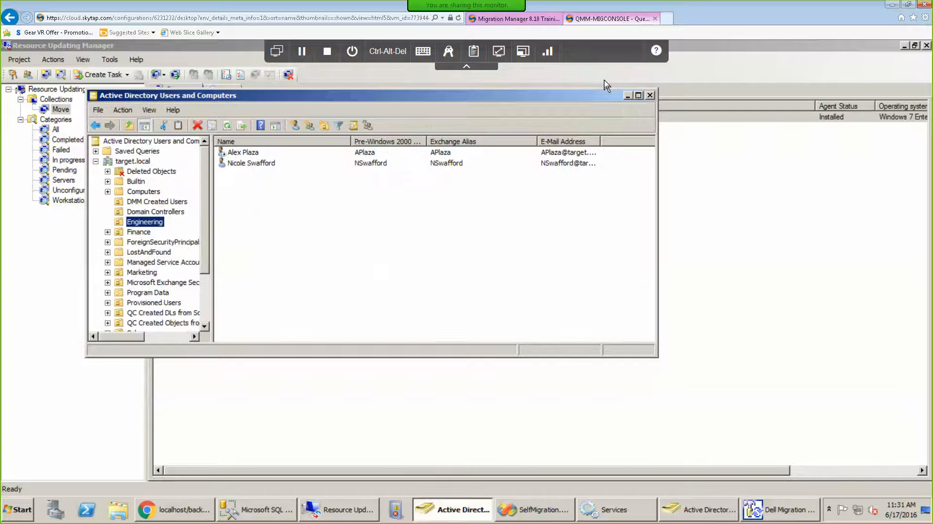
pyautogui.click(627, 96)
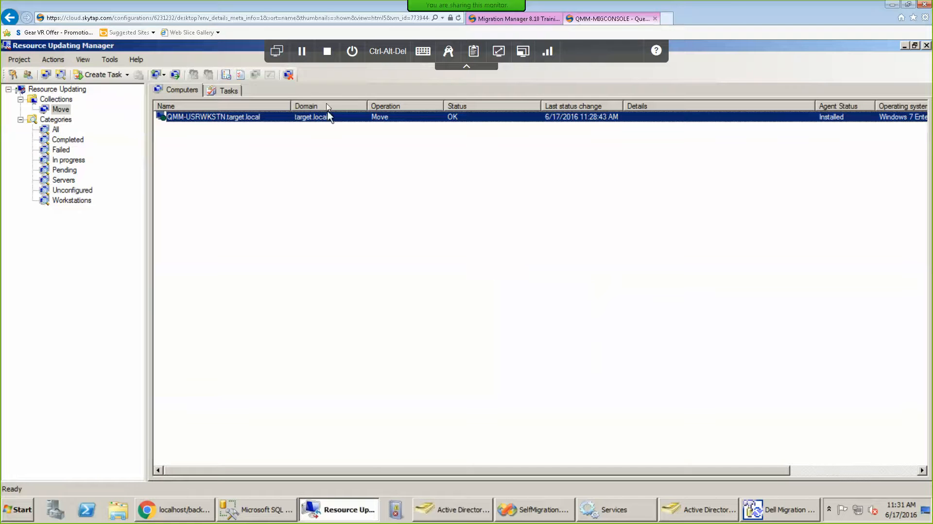
# Switch to the QMM-USRWKSTN workstation and log on with the target user's password.
pyautogui.click(277, 51)
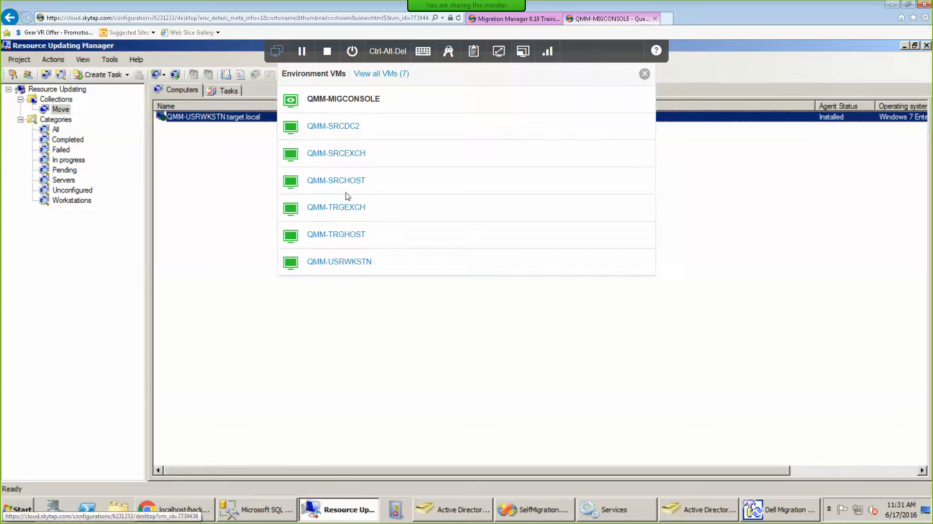
pyautogui.click(342, 262)
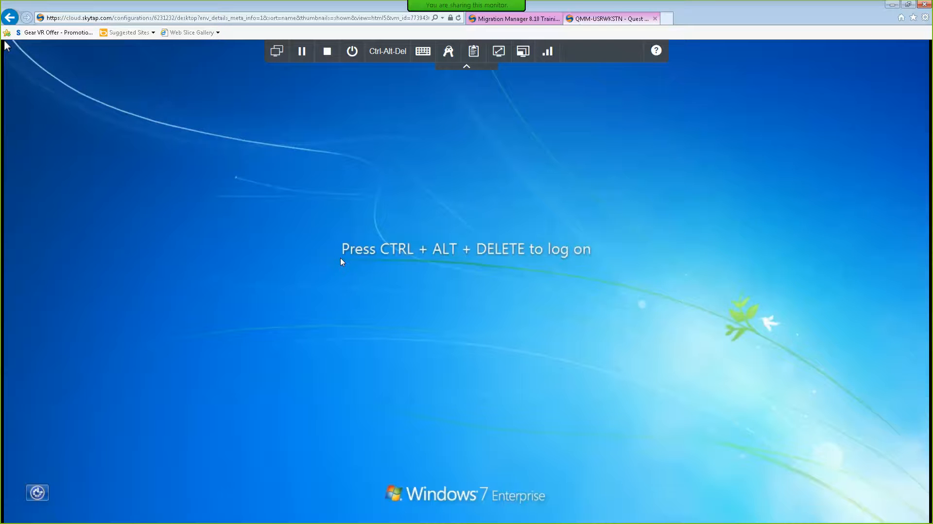
pyautogui.click(387, 57)
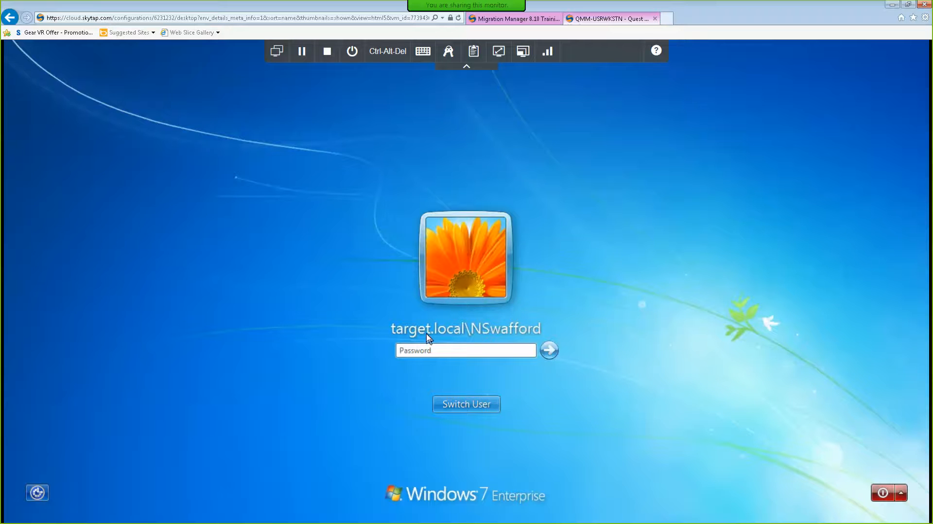
pyautogui.click(481, 353)
pyautogui.write('********')
pyautogui.press('Return')
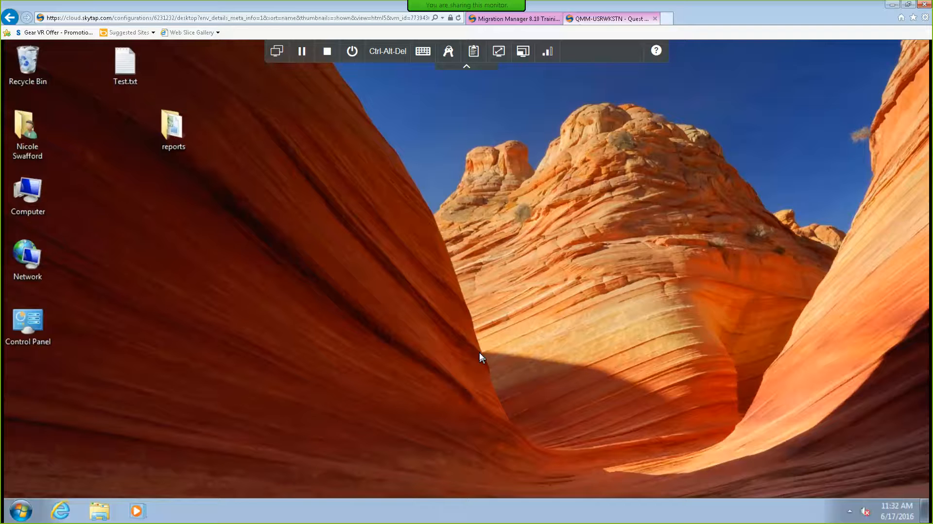
# Check the reports folder for workstations.xlsx, then return the session to QMM-MIGCONSOLE.
pyautogui.click(138, 71)
pyautogui.doubleClick(174, 126)
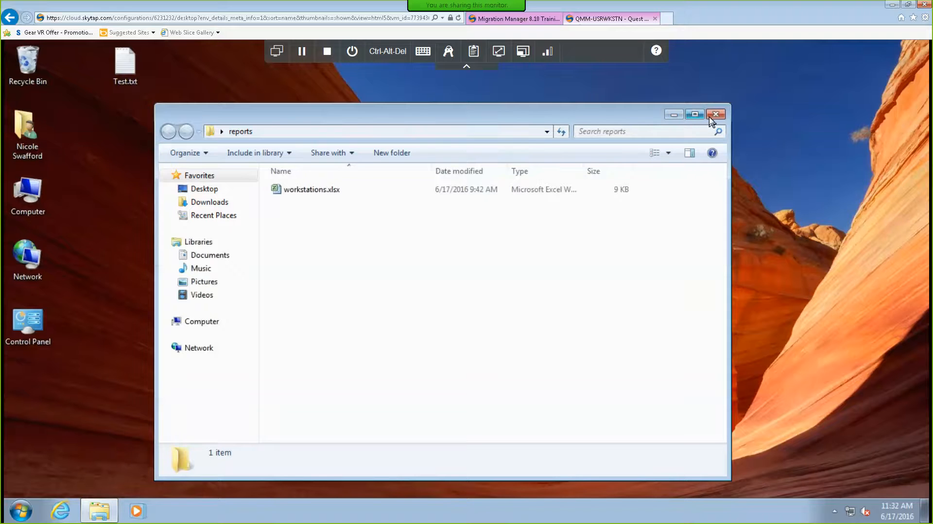
pyautogui.click(712, 117)
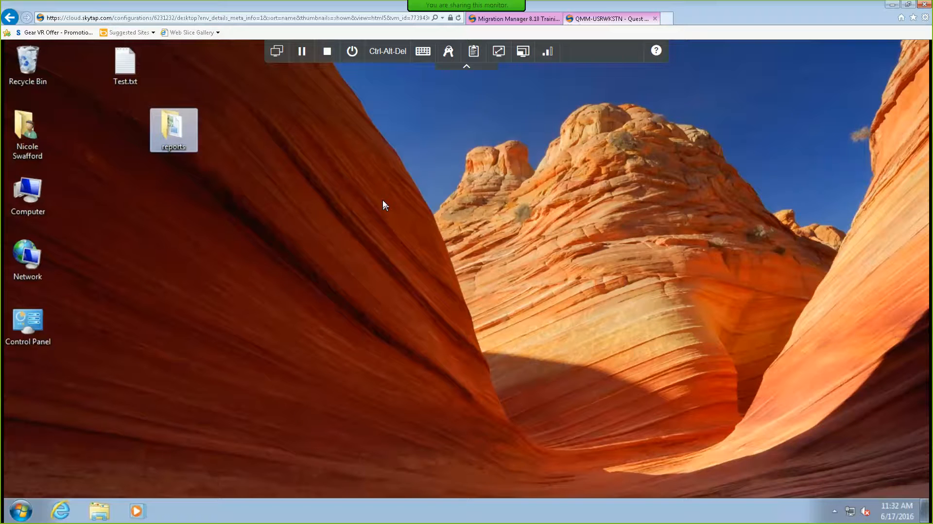
pyautogui.click(276, 51)
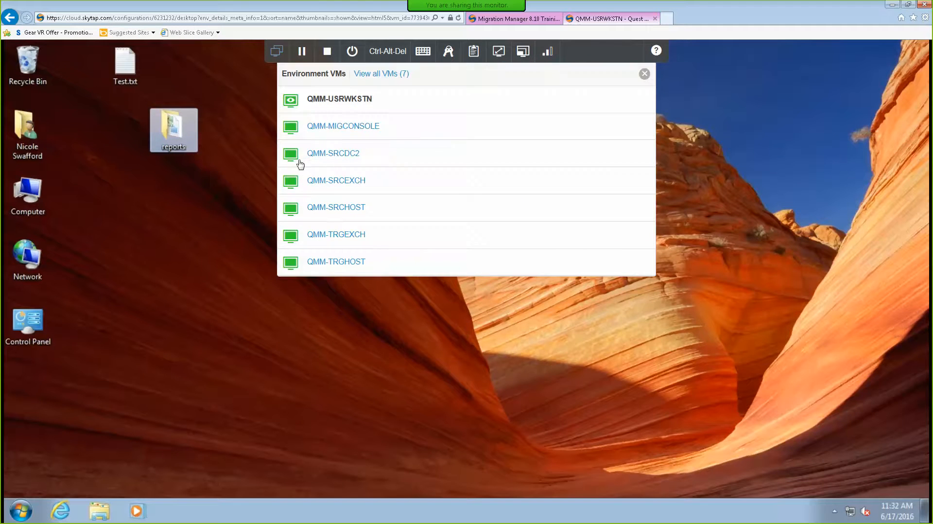
pyautogui.click(329, 128)
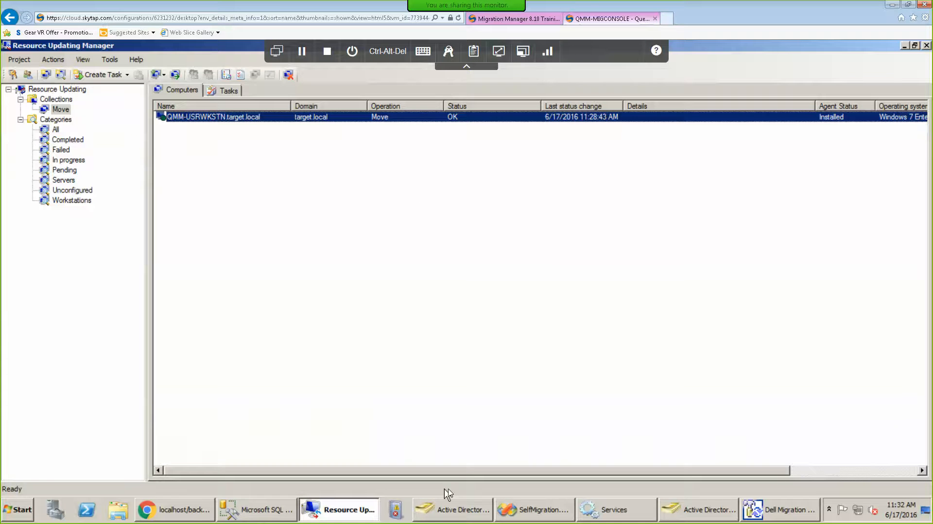
# Filter Task Manager for failed RUM tasks in Migration Tools Control Panel.
pyautogui.click(188, 511)
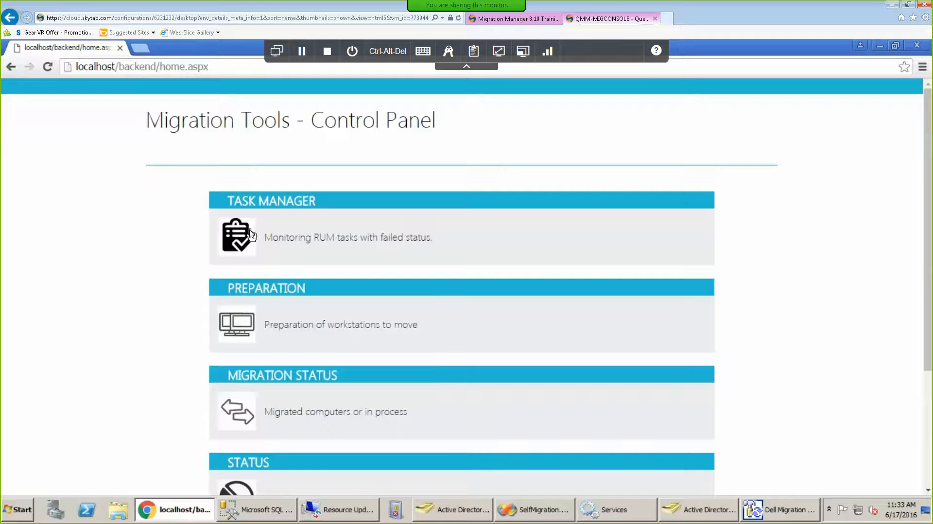
pyautogui.click(246, 237)
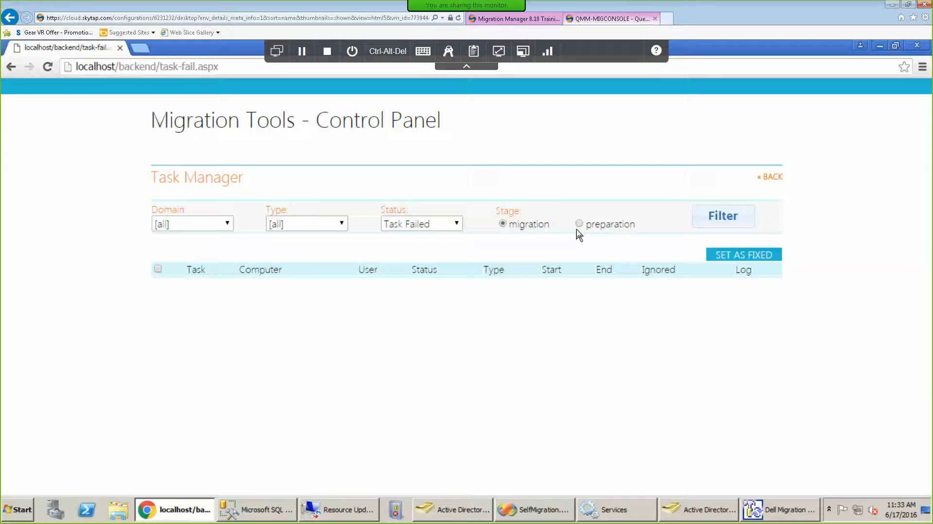
pyautogui.click(705, 219)
pyautogui.click(773, 178)
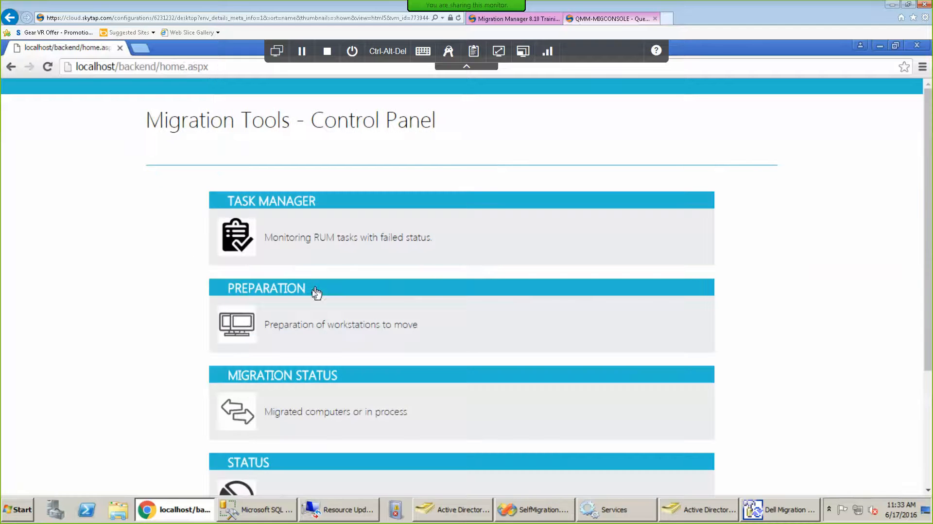
# Show and refresh the workstation migration candidates on the Preparation page.
pyautogui.click(248, 332)
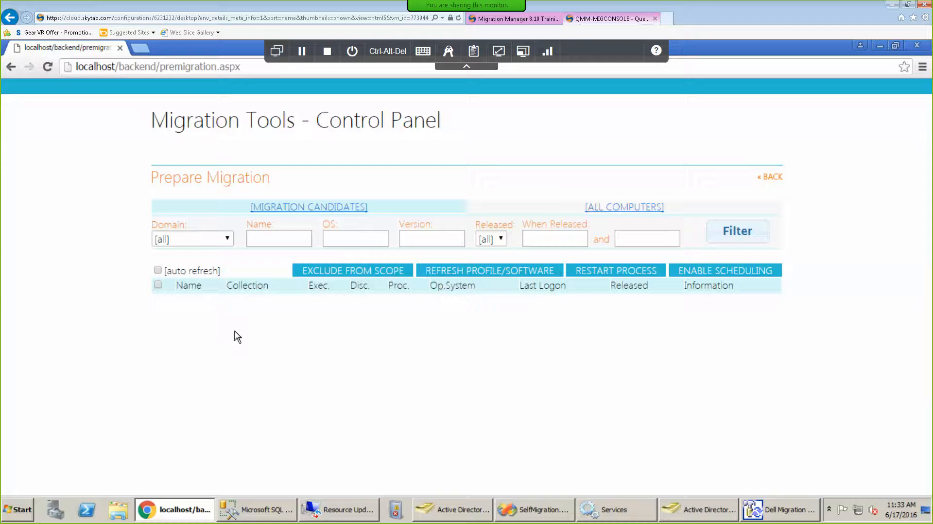
pyautogui.click(286, 212)
pyautogui.click(286, 209)
pyautogui.click(776, 178)
# Check Migration Status: the workstation shows Migrating, executed 06/17/2016 11:28.
pyautogui.scroll(-3, 669, 360)
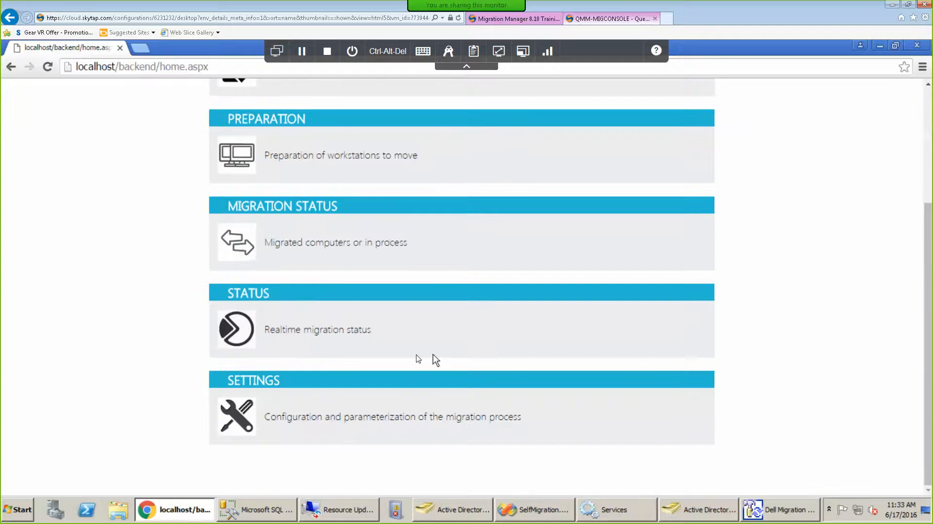
pyautogui.click(243, 251)
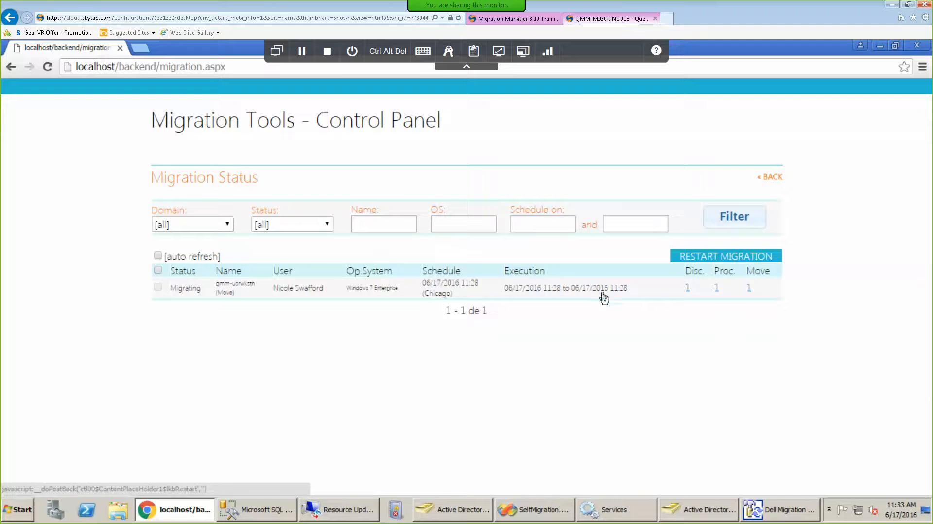
pyautogui.click(770, 178)
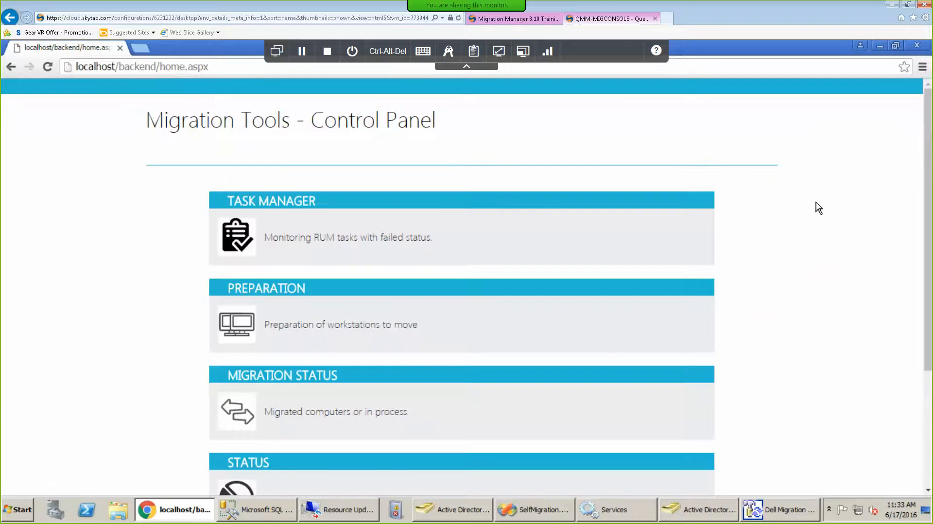
pyautogui.scroll(-3, 819, 209)
pyautogui.click(249, 344)
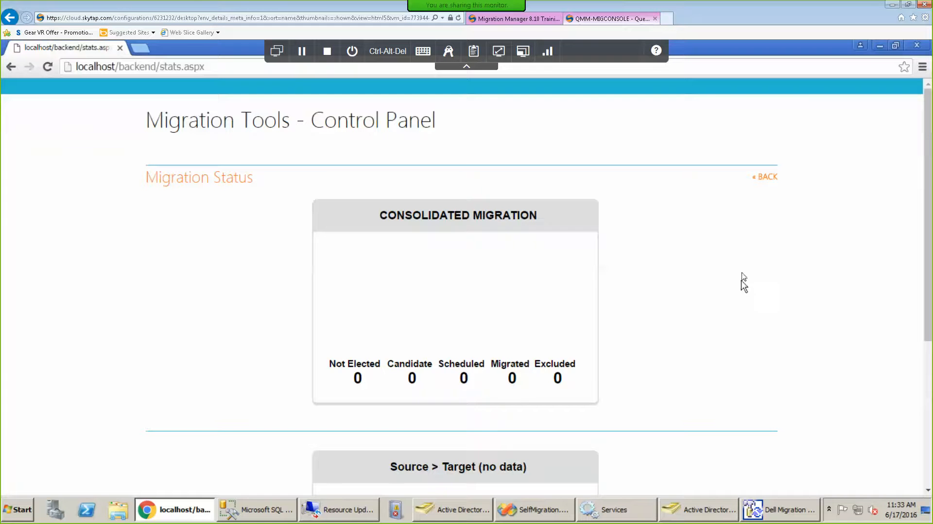
pyautogui.moveTo(928, 238); pyautogui.dragTo(929, 328)
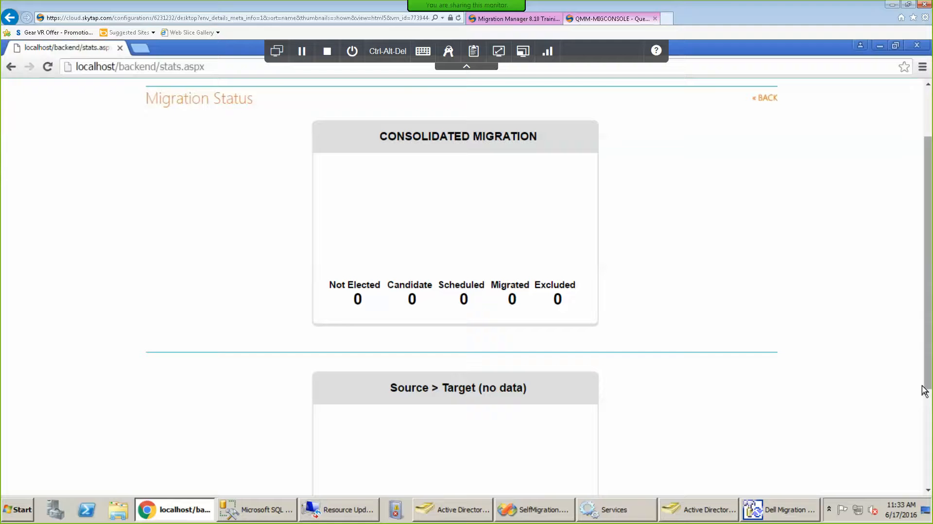
pyautogui.moveTo(928, 308); pyautogui.dragTo(930, 418)
pyautogui.scroll(3, 922, 340)
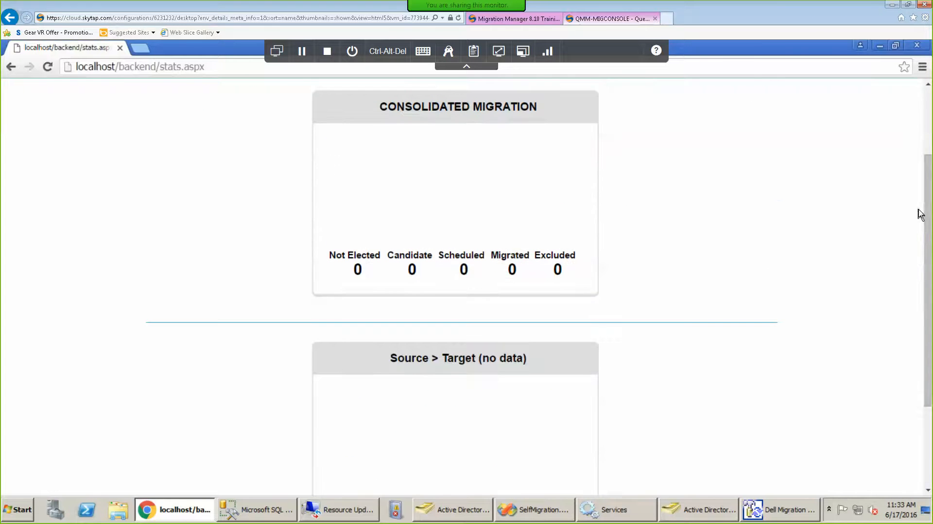
pyautogui.scroll(2, 929, 212)
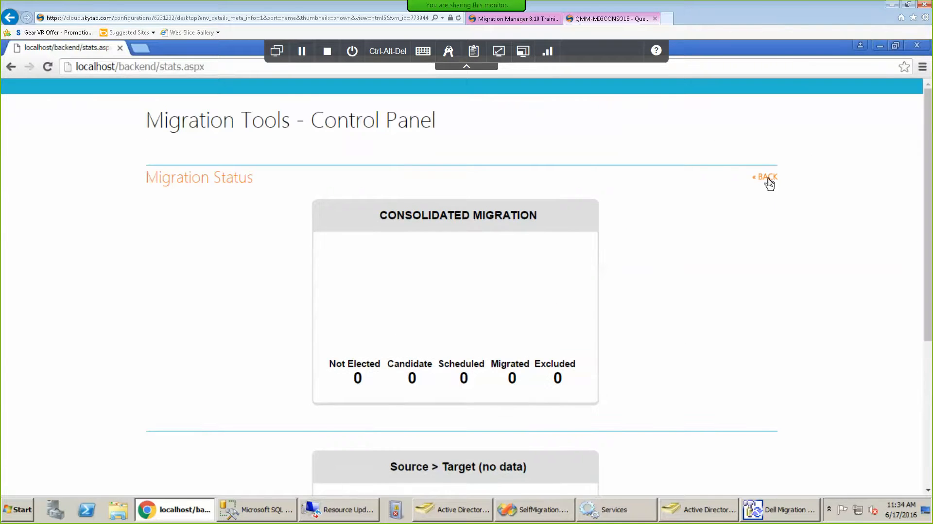
pyautogui.click(768, 183)
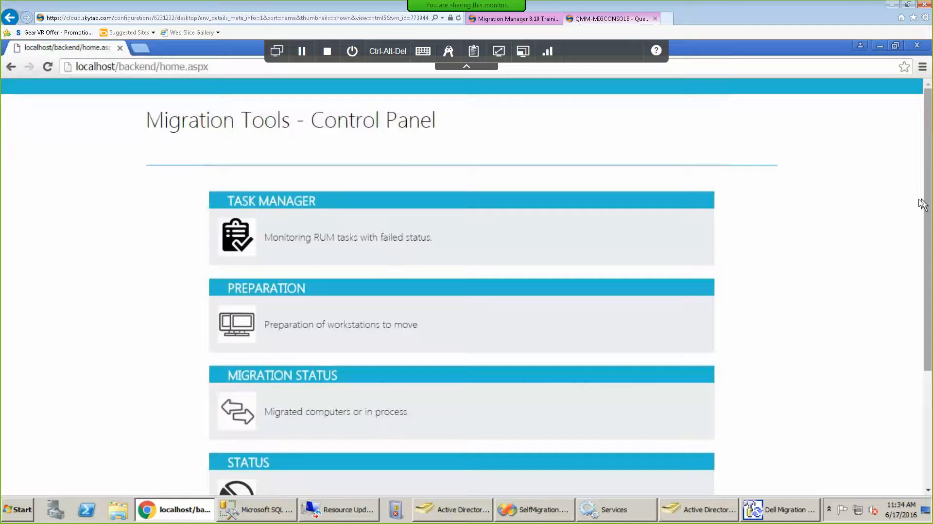
pyautogui.moveTo(926, 205); pyautogui.dragTo(930, 356)
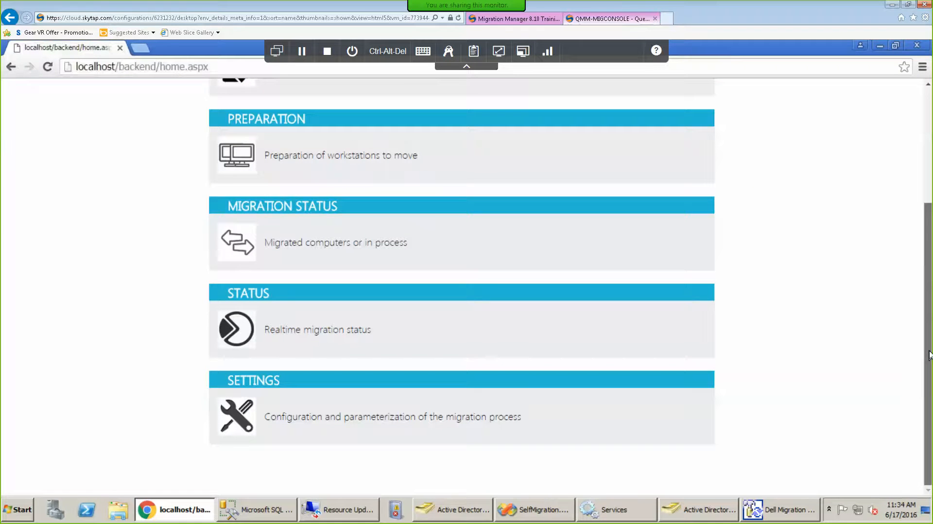
pyautogui.scroll(3, 922, 184)
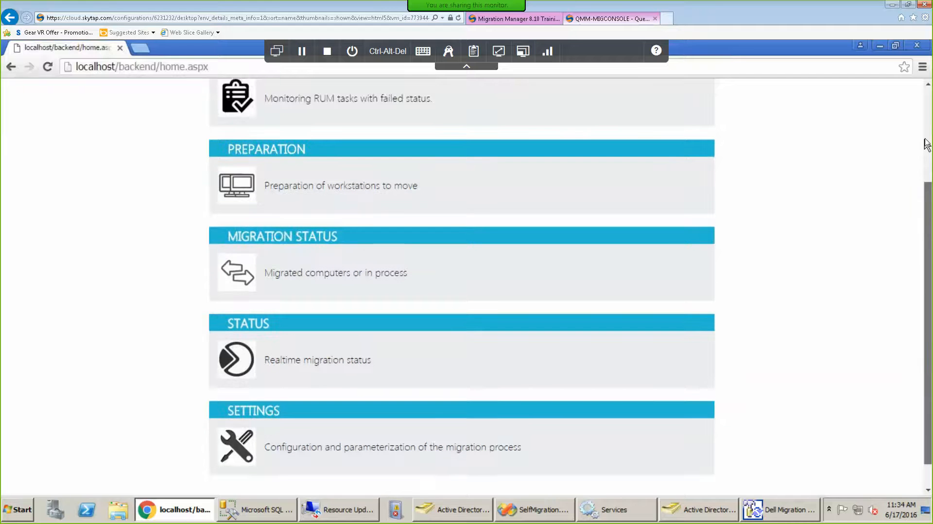
pyautogui.scroll(2, 928, 119)
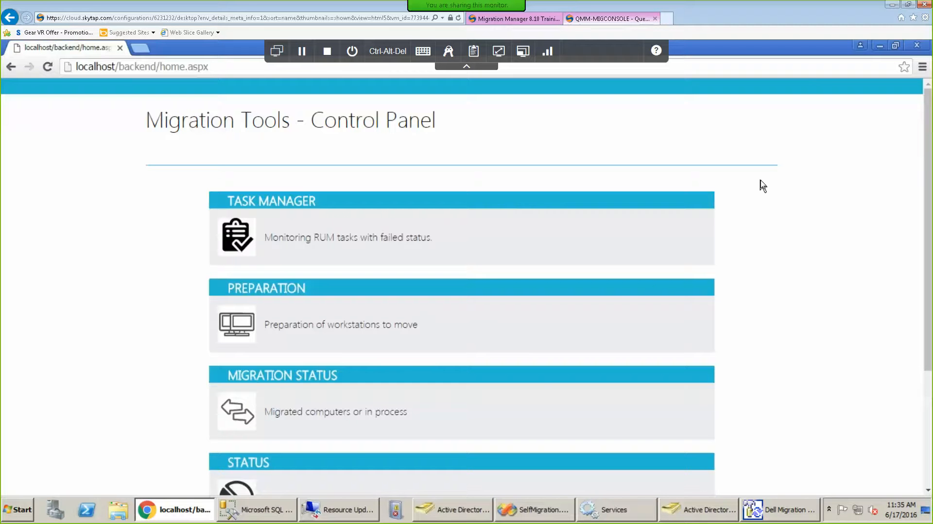
pyautogui.moveTo(343, 513)
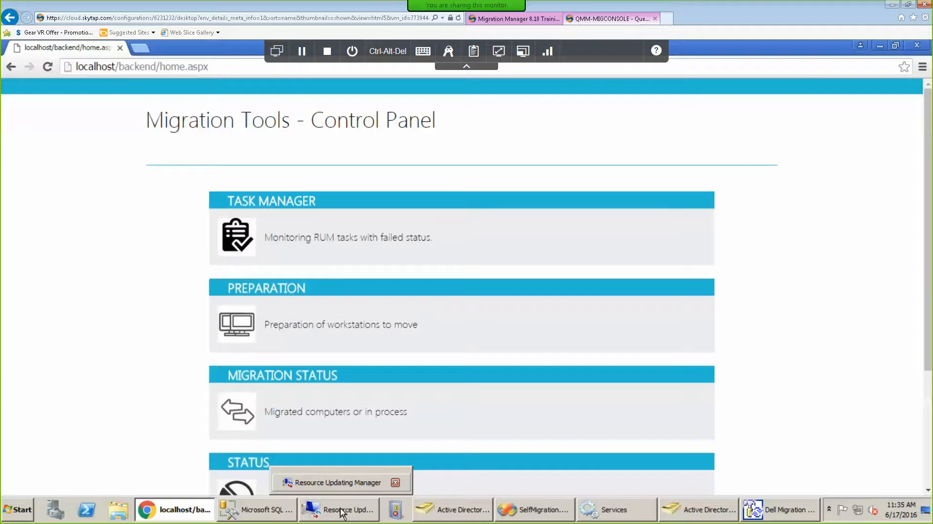
# Start a Create Task > Move for QMM-USRWKSTN.target.local in Resource Updating Manager, then cancel it.
pyautogui.click(342, 511)
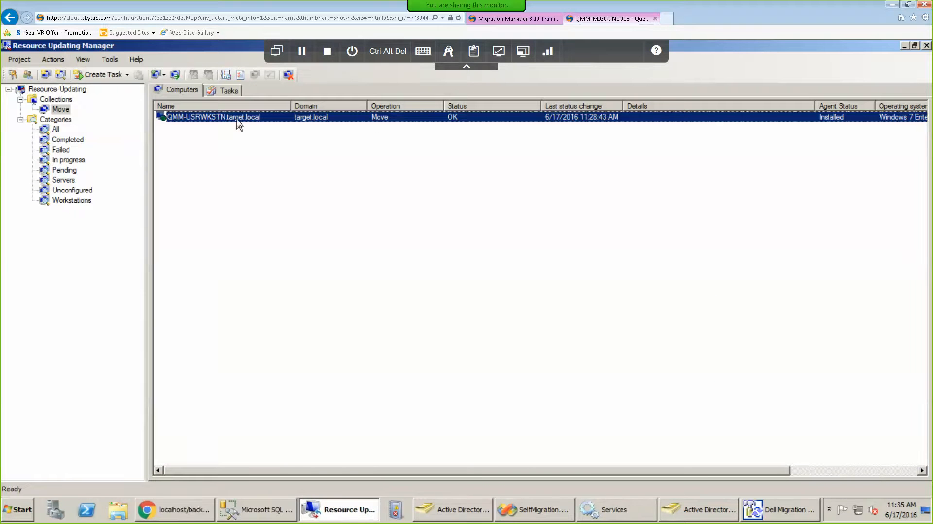
pyautogui.rightClick(239, 122)
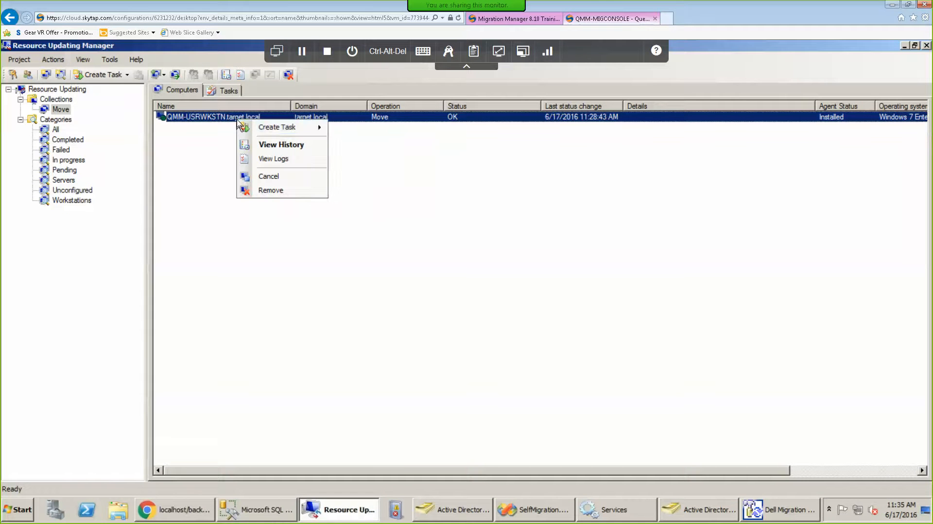
pyautogui.moveTo(275, 127)
pyautogui.click(362, 162)
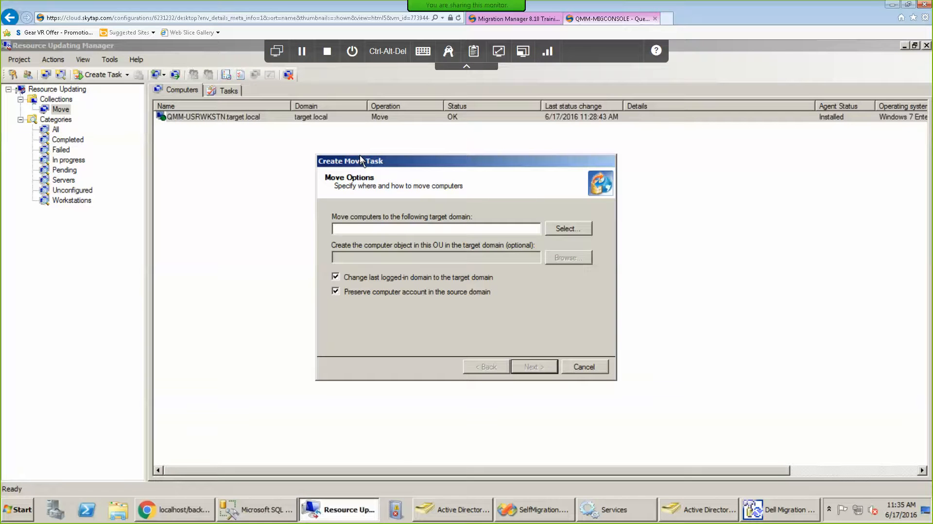
pyautogui.click(590, 364)
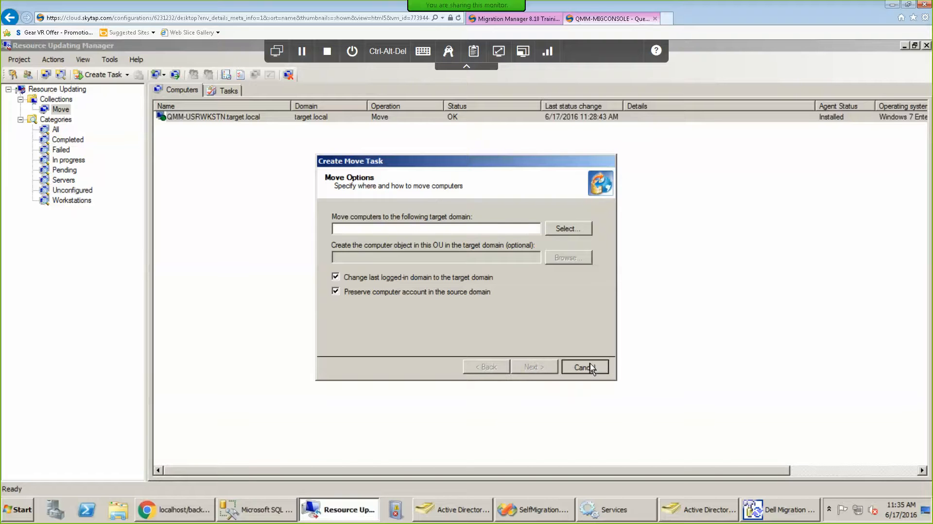